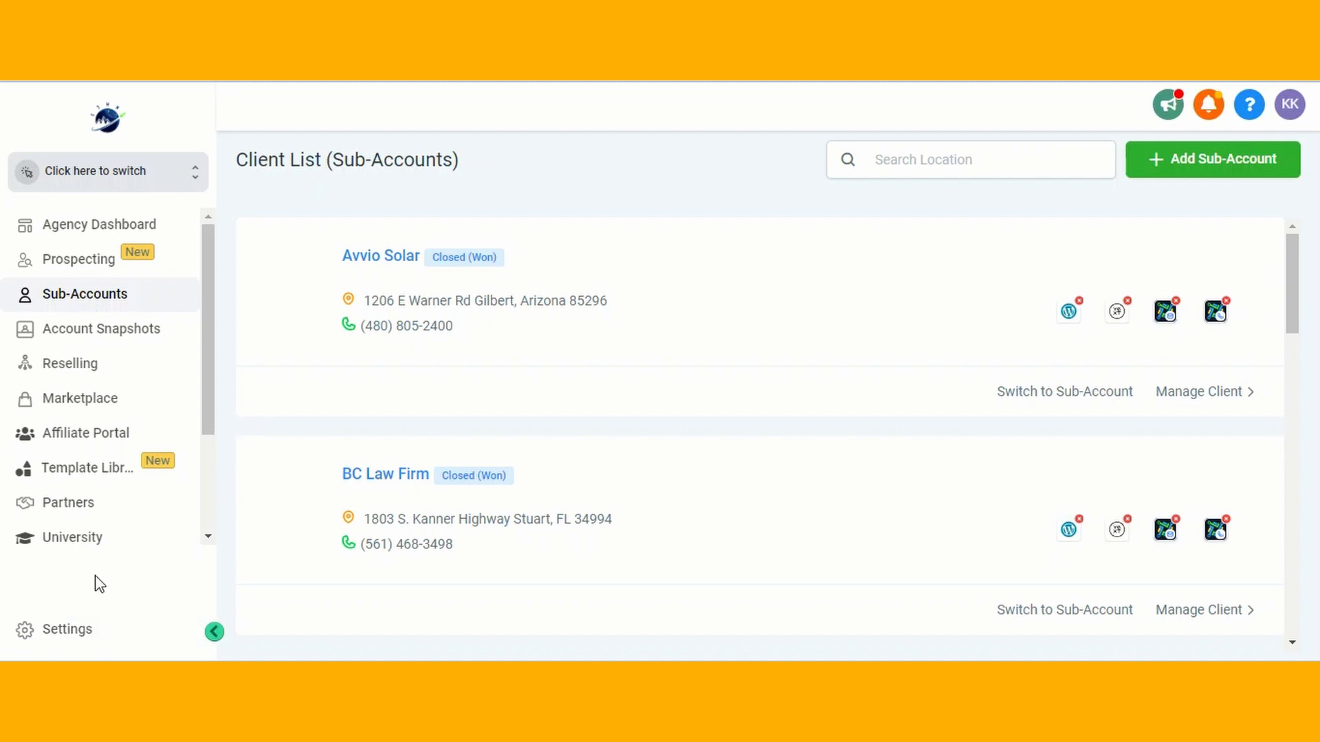
Toggle LC - Premium Triggers & Actions off and back on for Global Social Media Marketing
{"action": "left_click", "coordinate": [81, 635]}
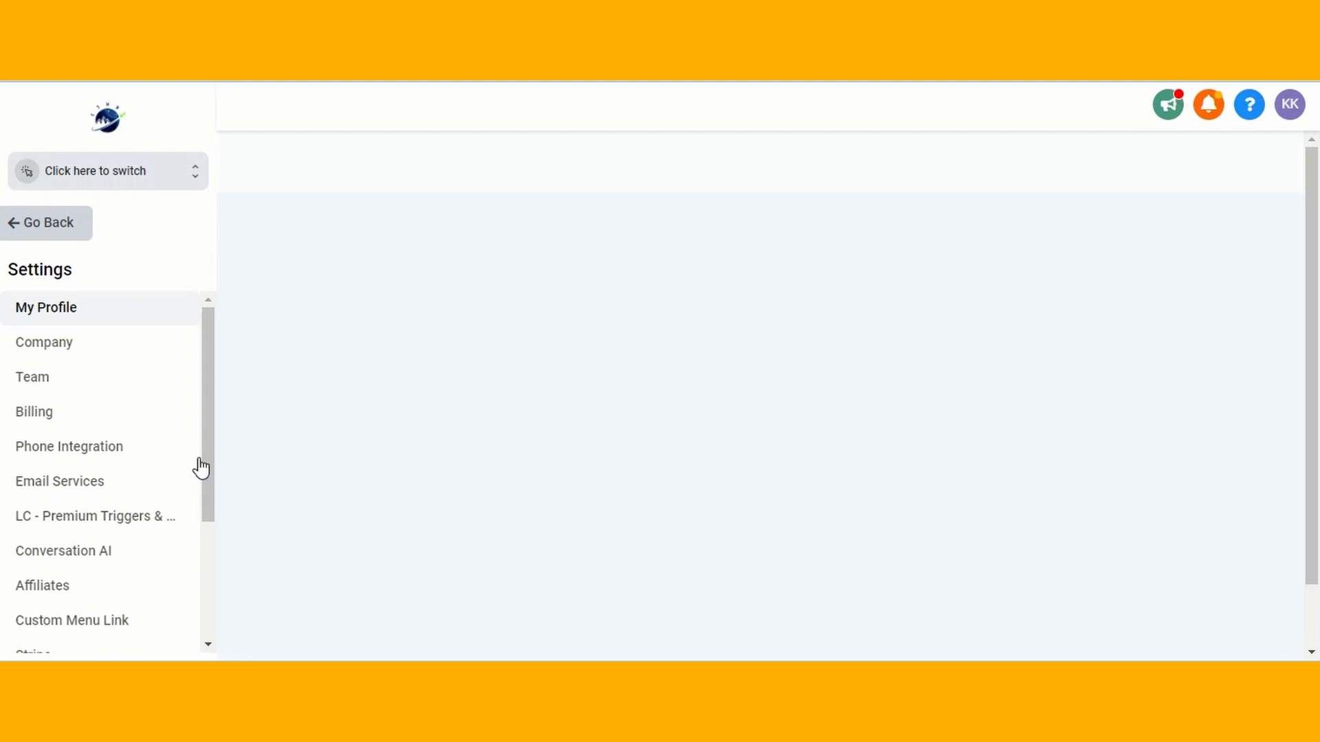
{"action": "left_click", "coordinate": [134, 526]}
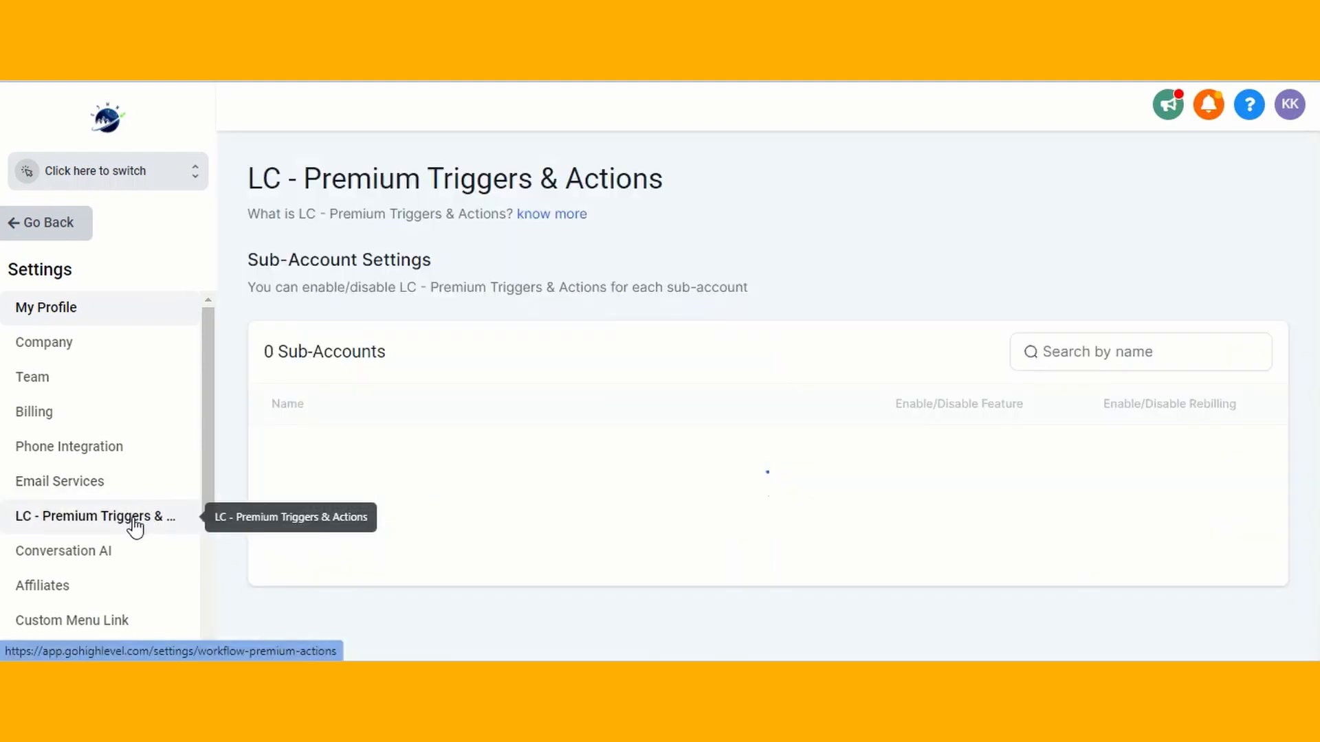
{"action": "scroll", "coordinate": [827, 307], "scroll_direction": "down", "scroll_amount": 4}
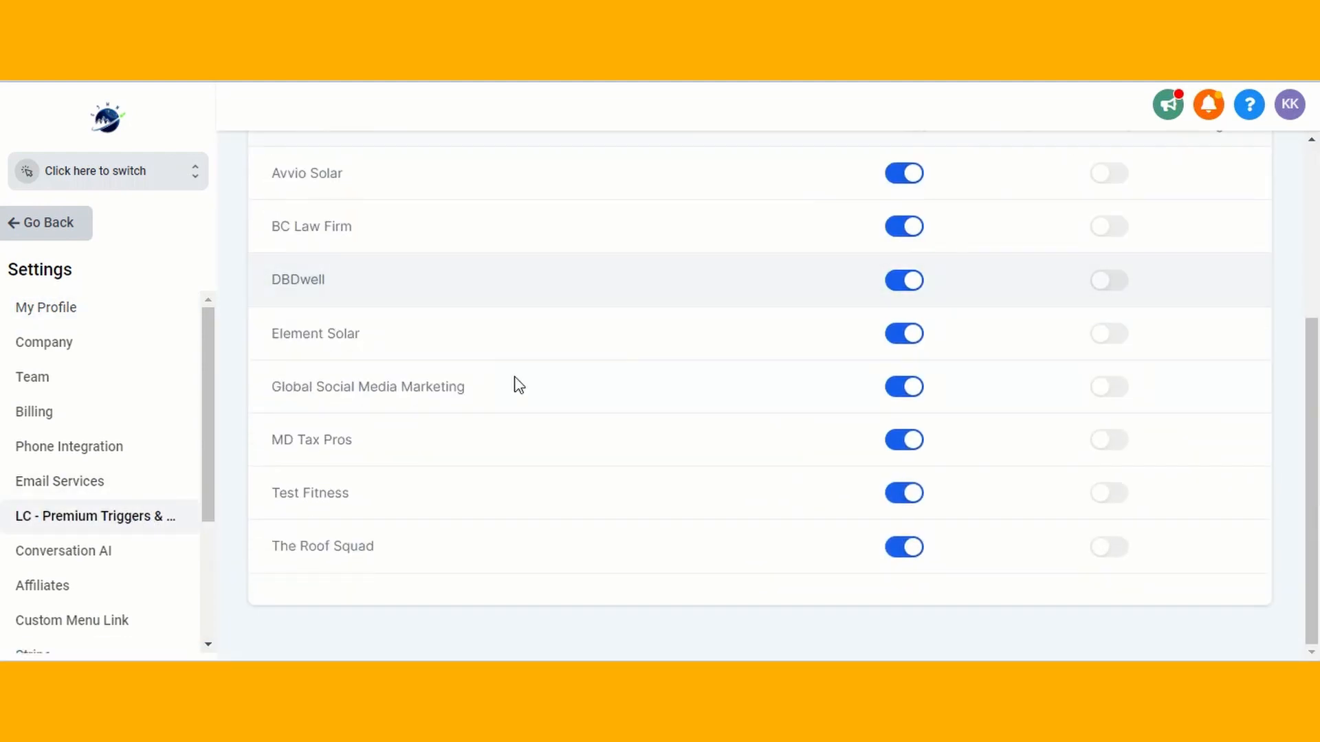
{"action": "left_click", "coordinate": [912, 400]}
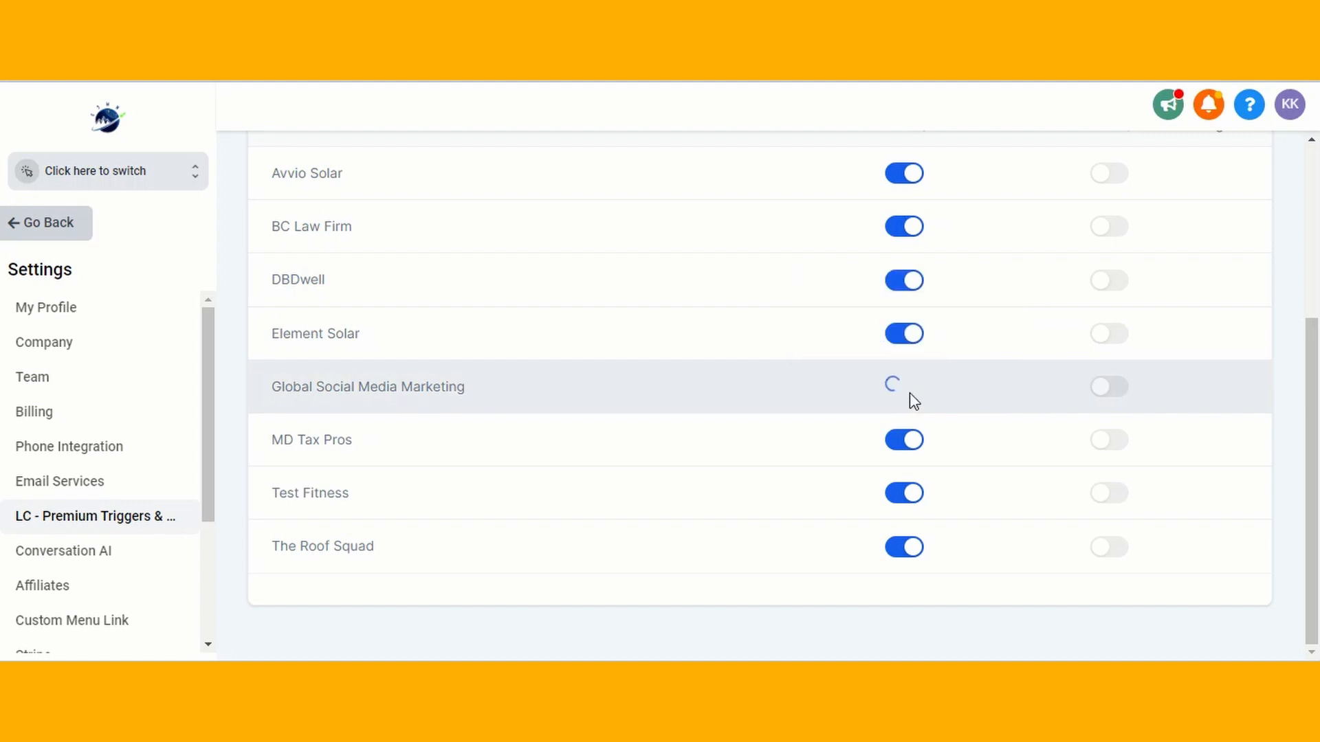
{"action": "left_click", "coordinate": [918, 395]}
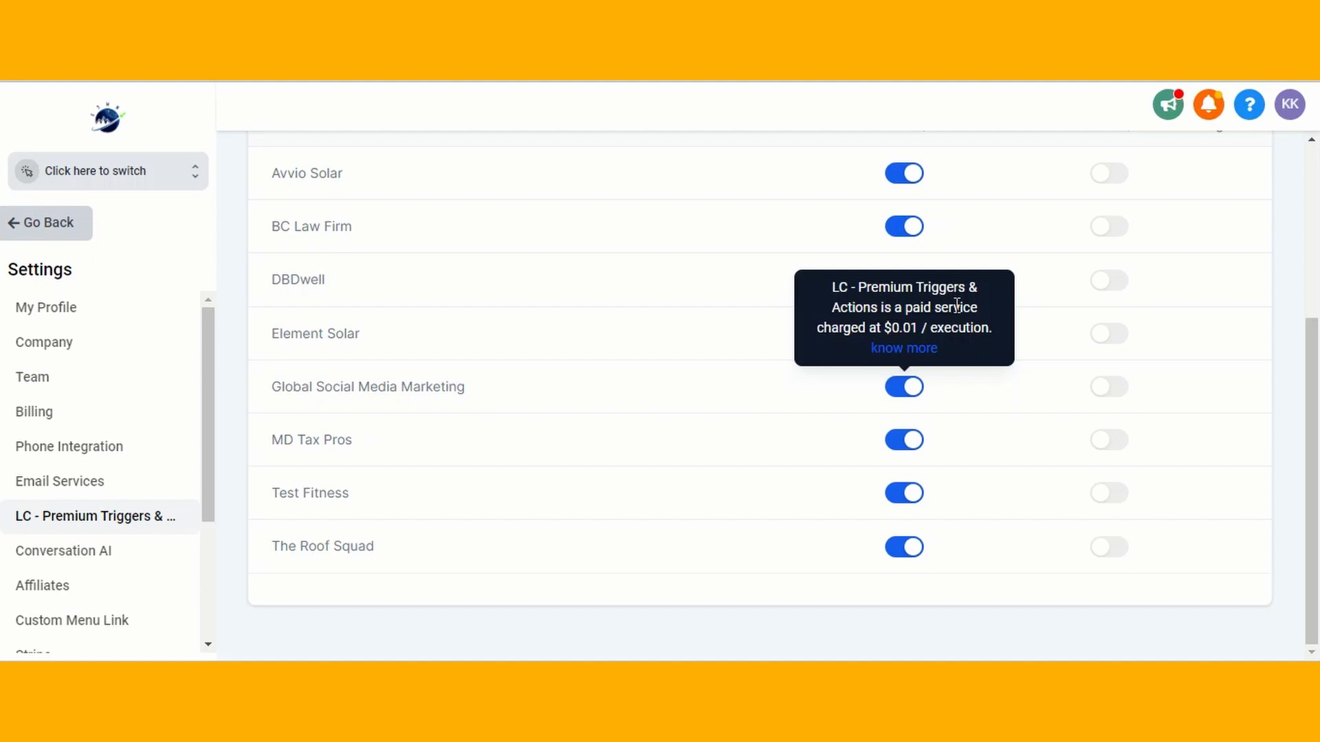
{"action": "scroll", "coordinate": [949, 377], "scroll_direction": "up", "scroll_amount": 3}
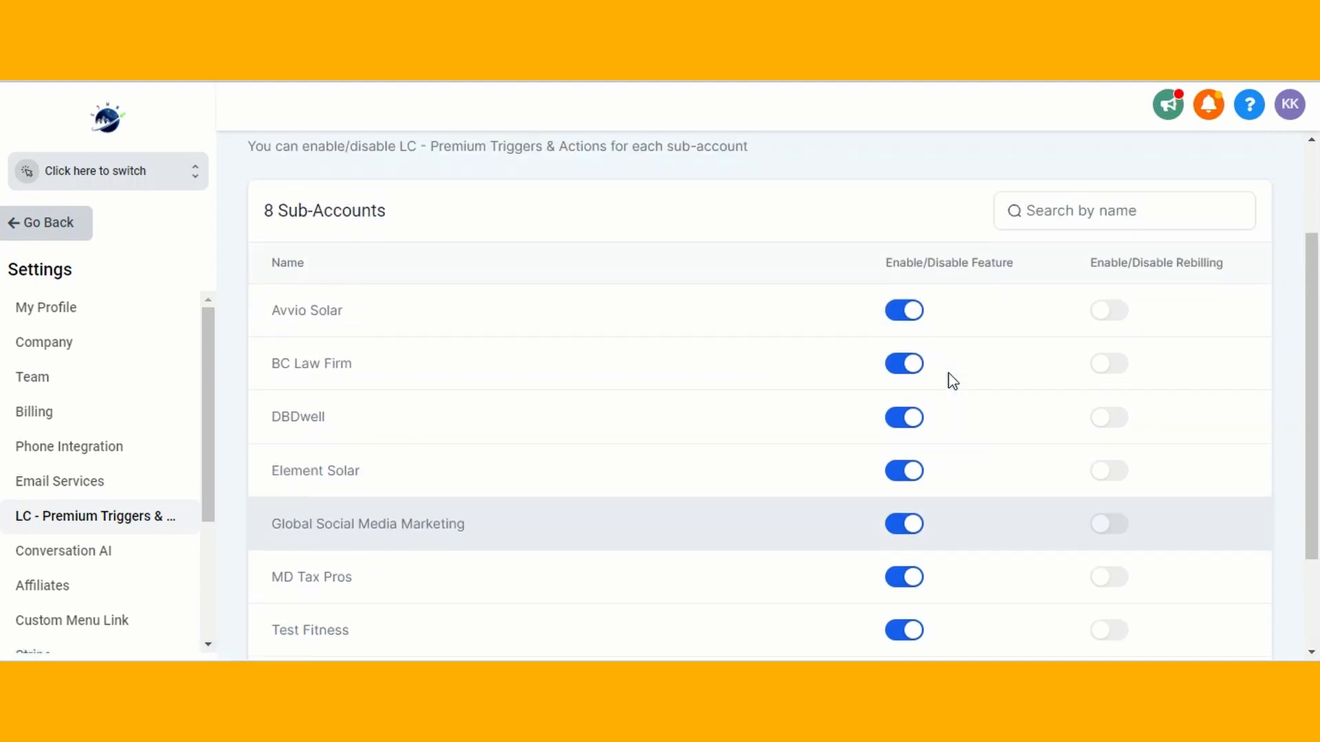
{"action": "scroll", "coordinate": [952, 382], "scroll_direction": "down", "scroll_amount": 3}
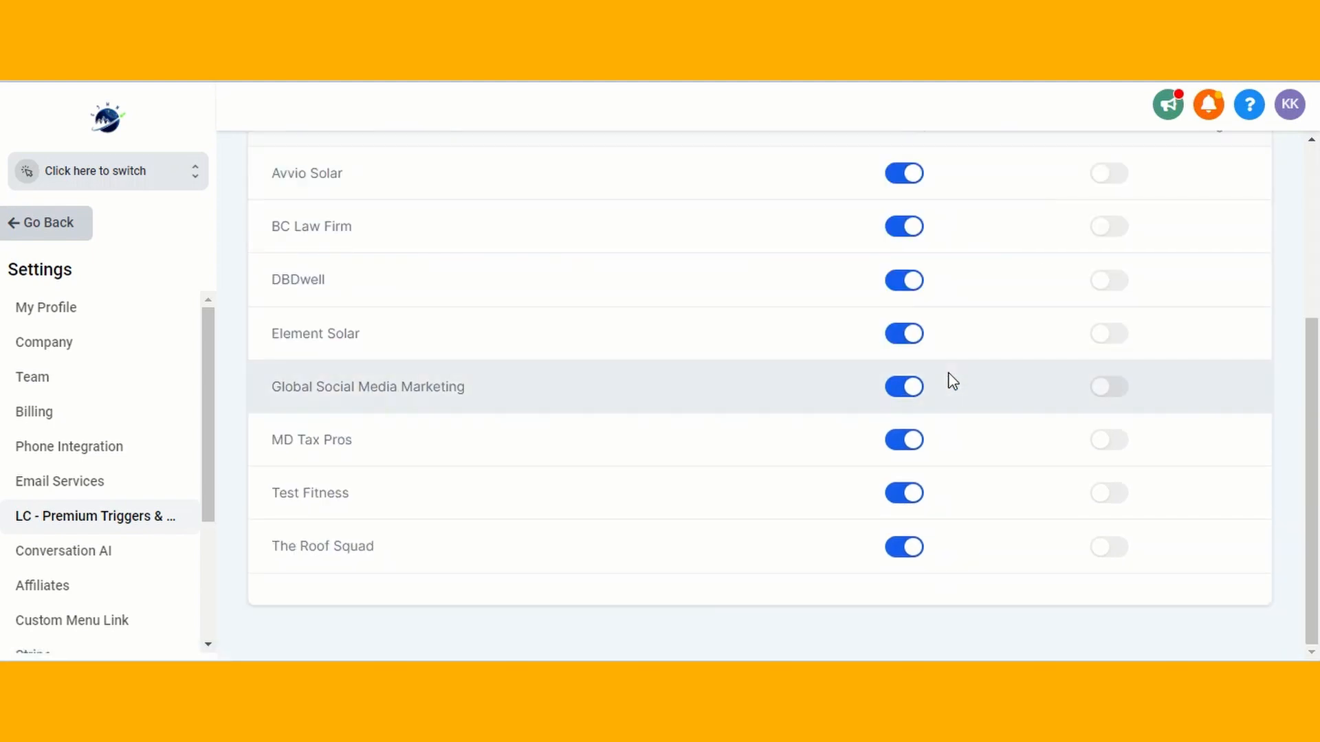
{"action": "scroll", "coordinate": [952, 382], "scroll_direction": "up", "scroll_amount": 3}
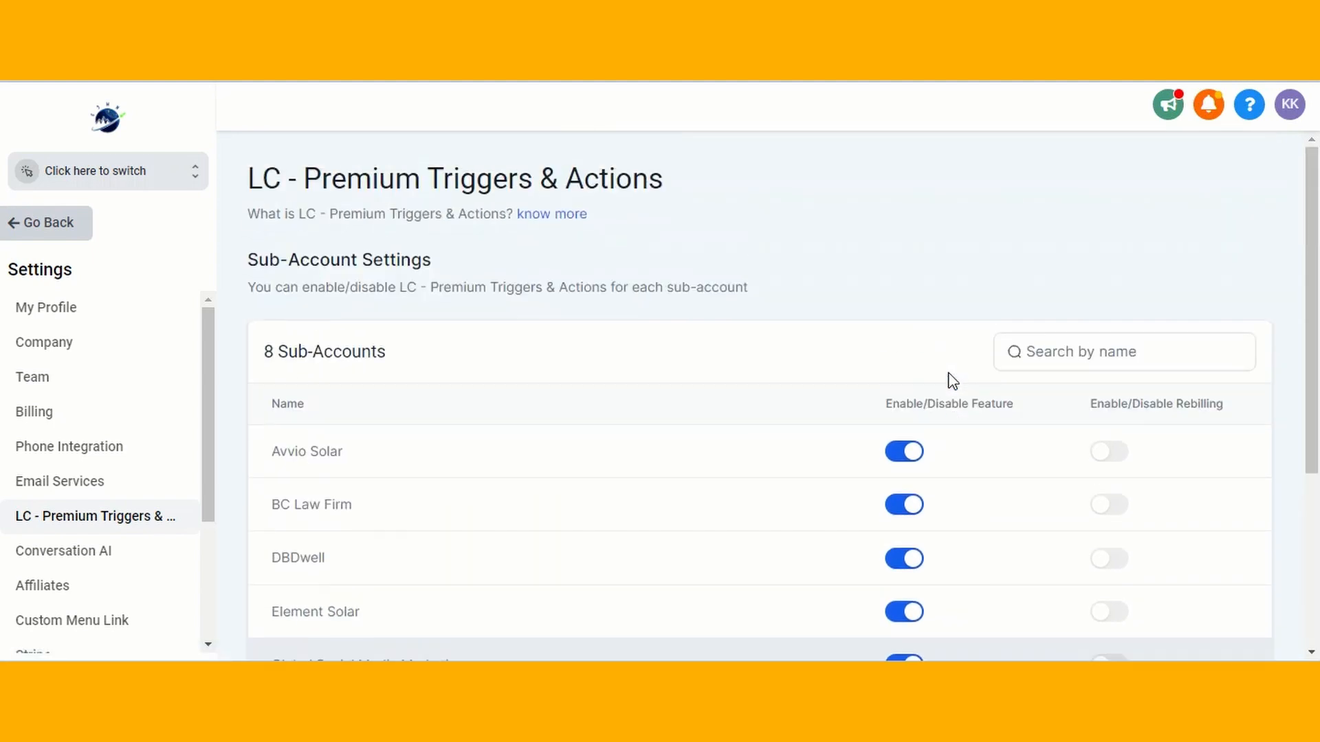
{"action": "left_click", "coordinate": [59, 240]}
Switch into the Global Social Media Marketing sub-account
{"action": "left_click", "coordinate": [162, 177]}
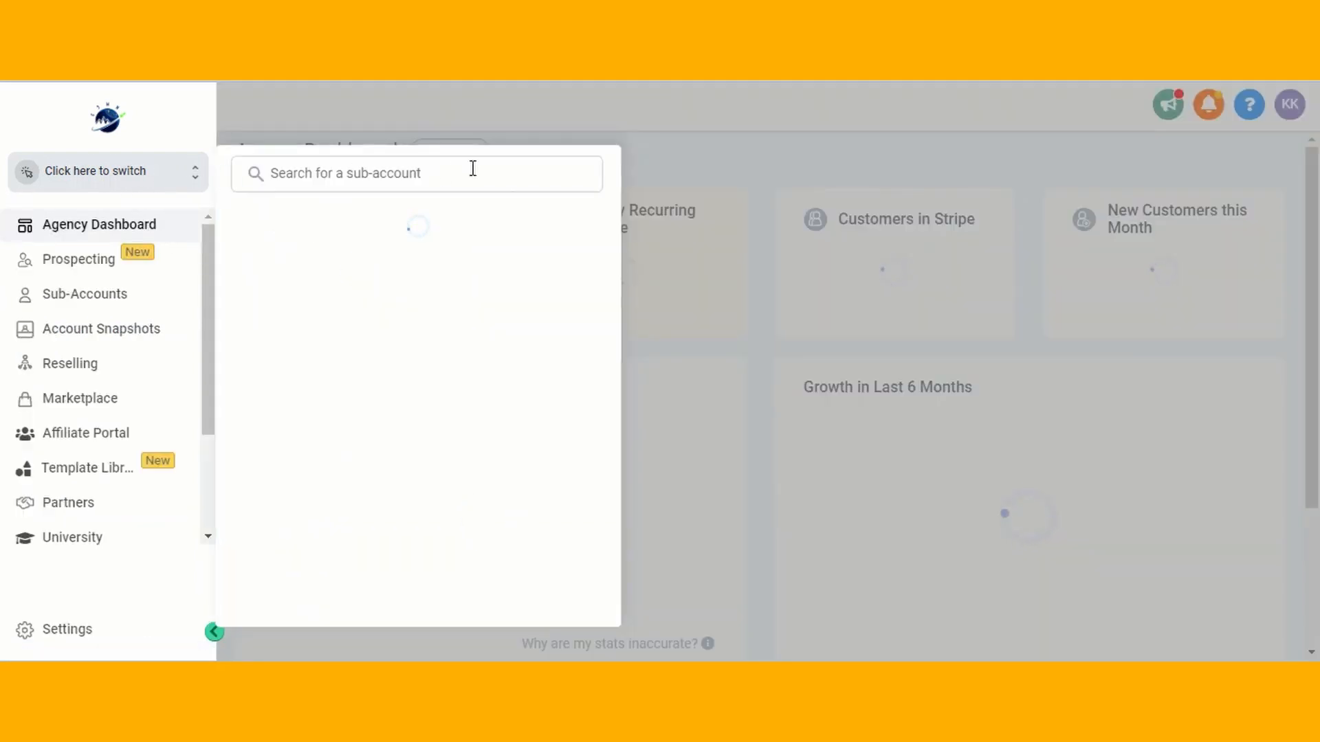
{"action": "left_click", "coordinate": [417, 272]}
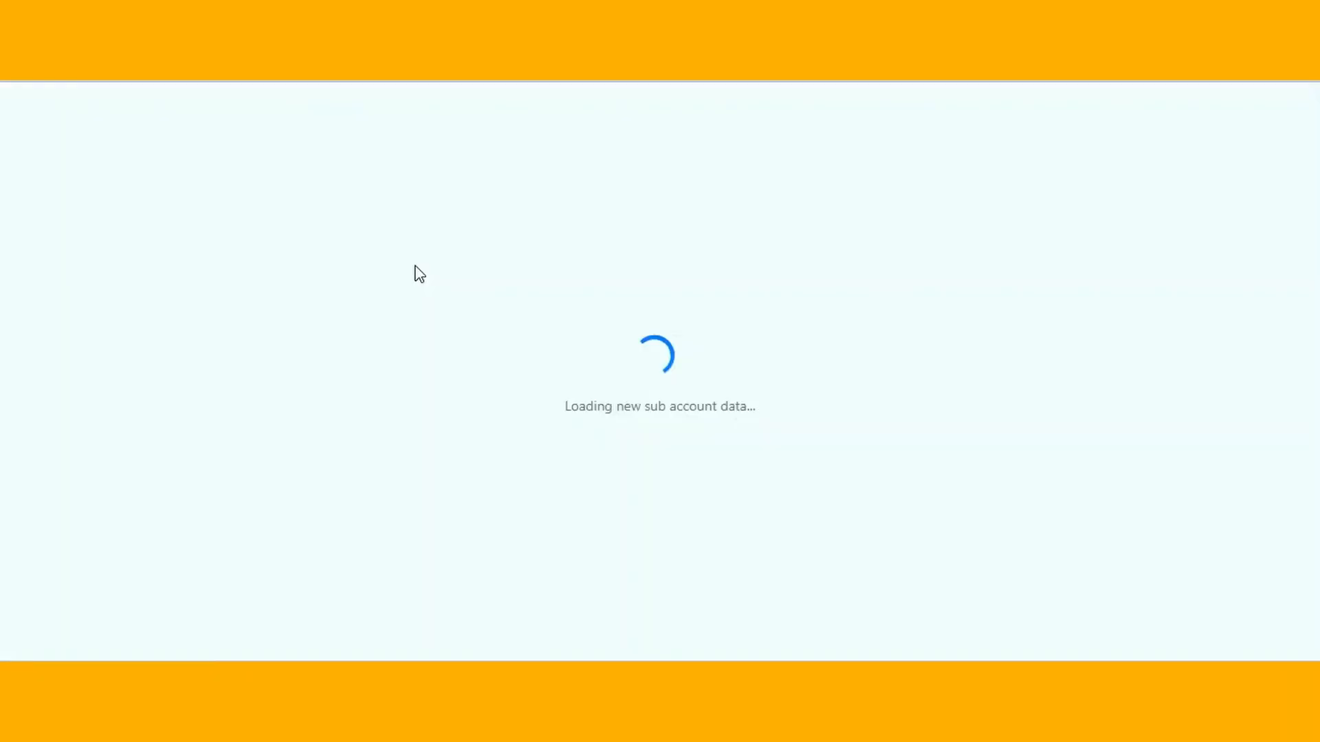
{"action": "scroll", "coordinate": [130, 598], "scroll_direction": "down", "scroll_amount": 3}
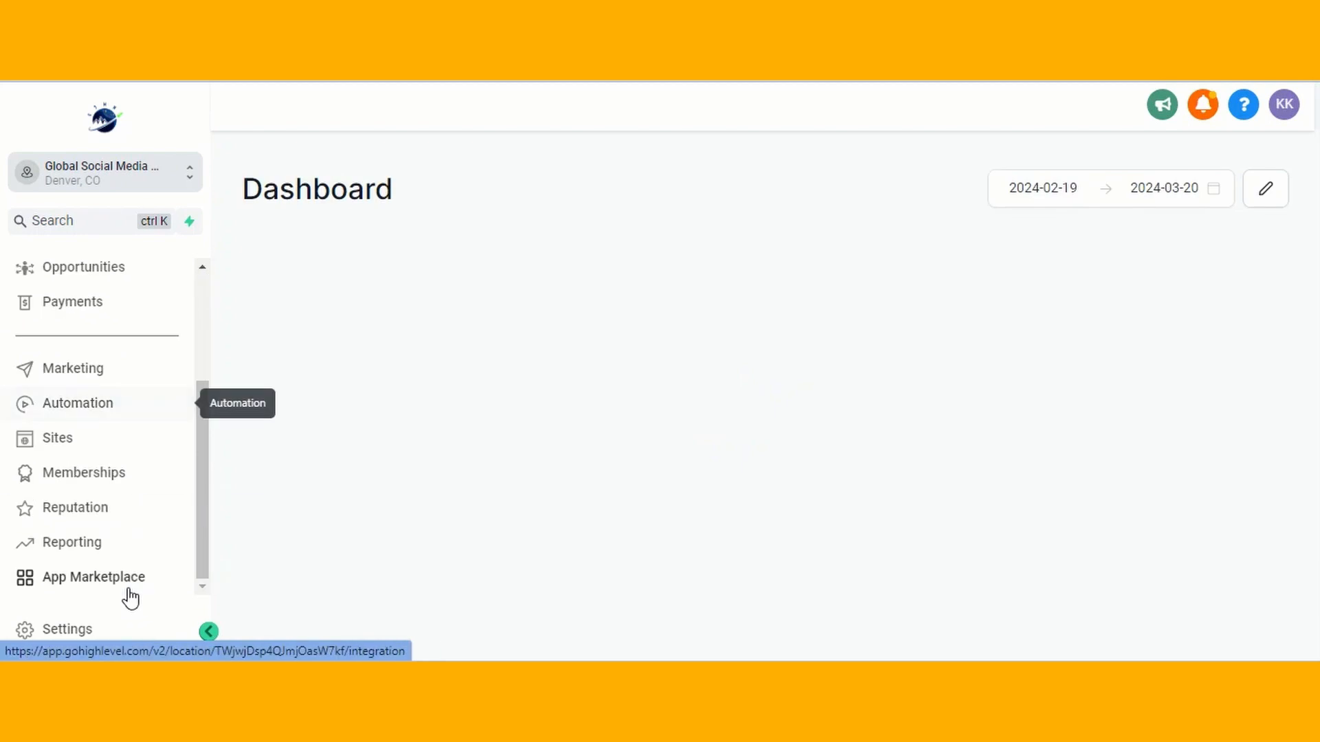
Check Enable Campaigns and Enable Triggers in the business profile settings and update
{"action": "left_click", "coordinate": [78, 637]}
{"action": "scroll", "coordinate": [577, 363], "scroll_direction": "down", "scroll_amount": 15}
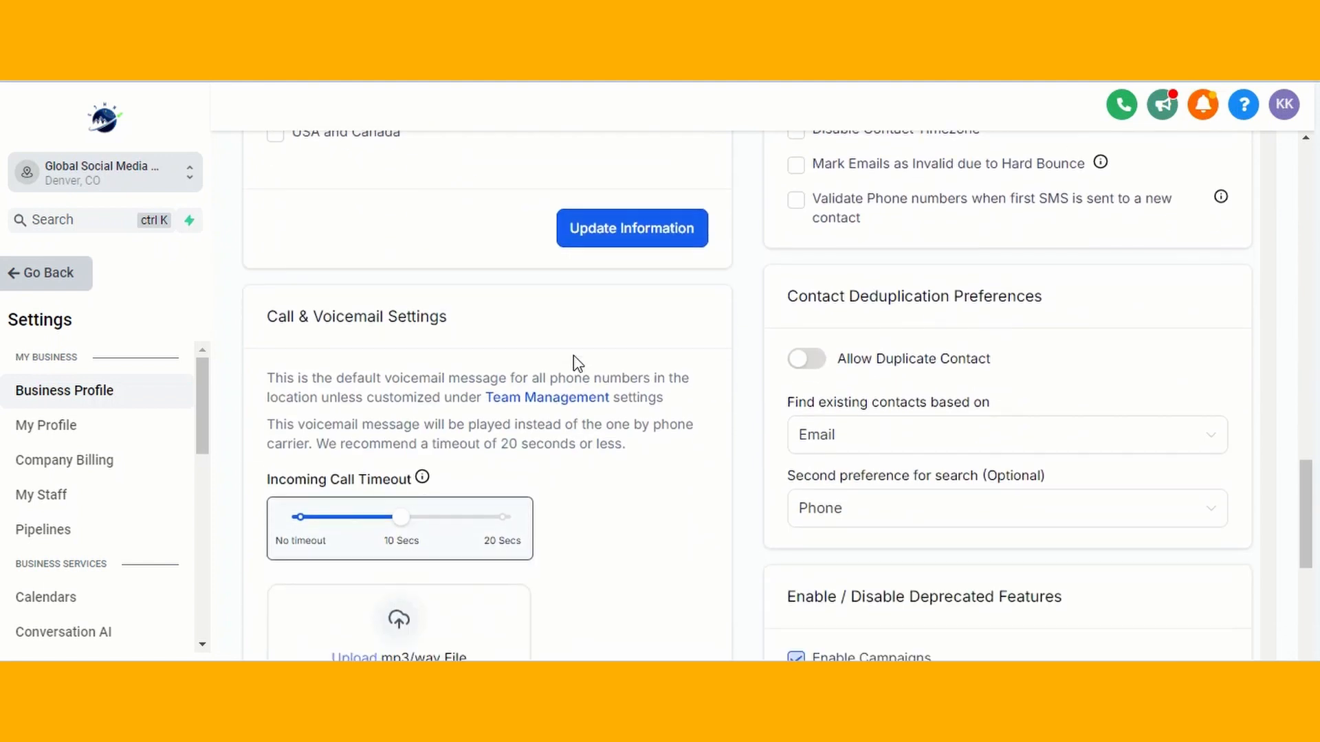
{"action": "scroll", "coordinate": [576, 362], "scroll_direction": "down", "scroll_amount": 7}
{"action": "left_click", "coordinate": [801, 193]}
{"action": "left_click", "coordinate": [796, 190]}
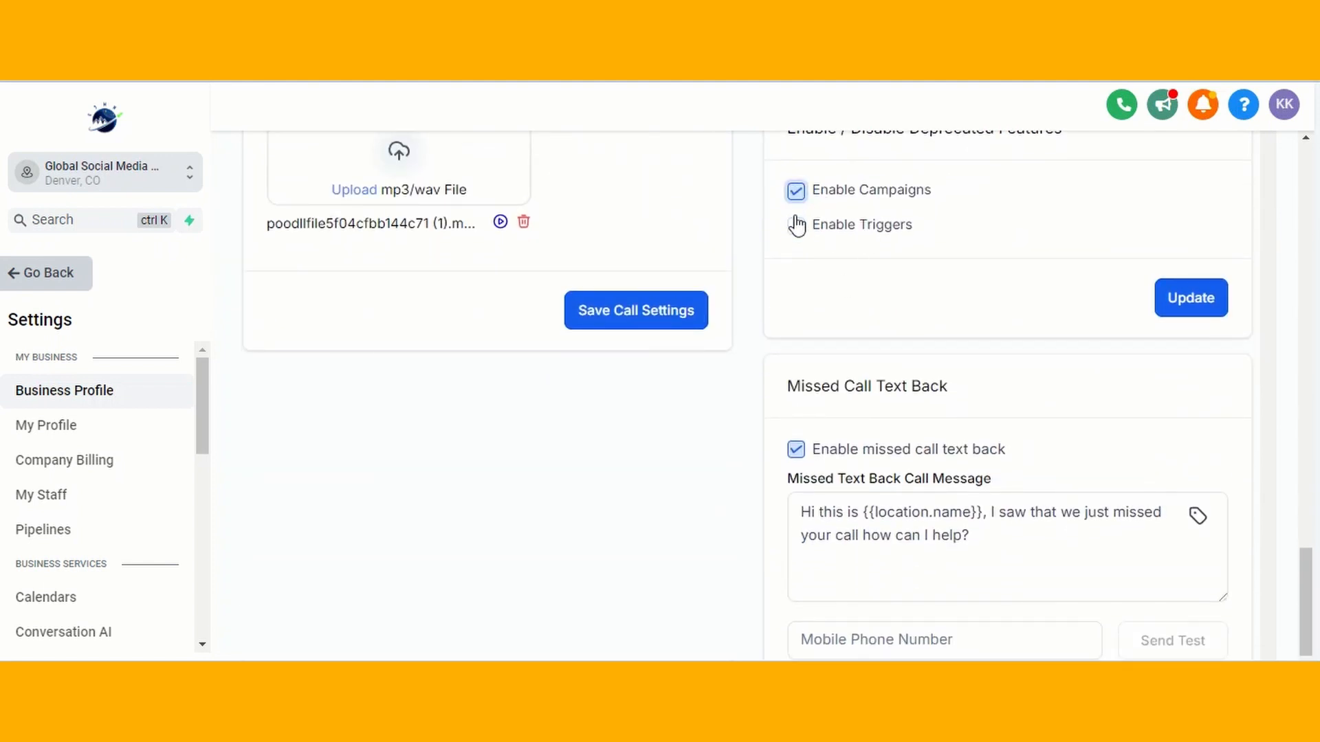
{"action": "left_click", "coordinate": [795, 226]}
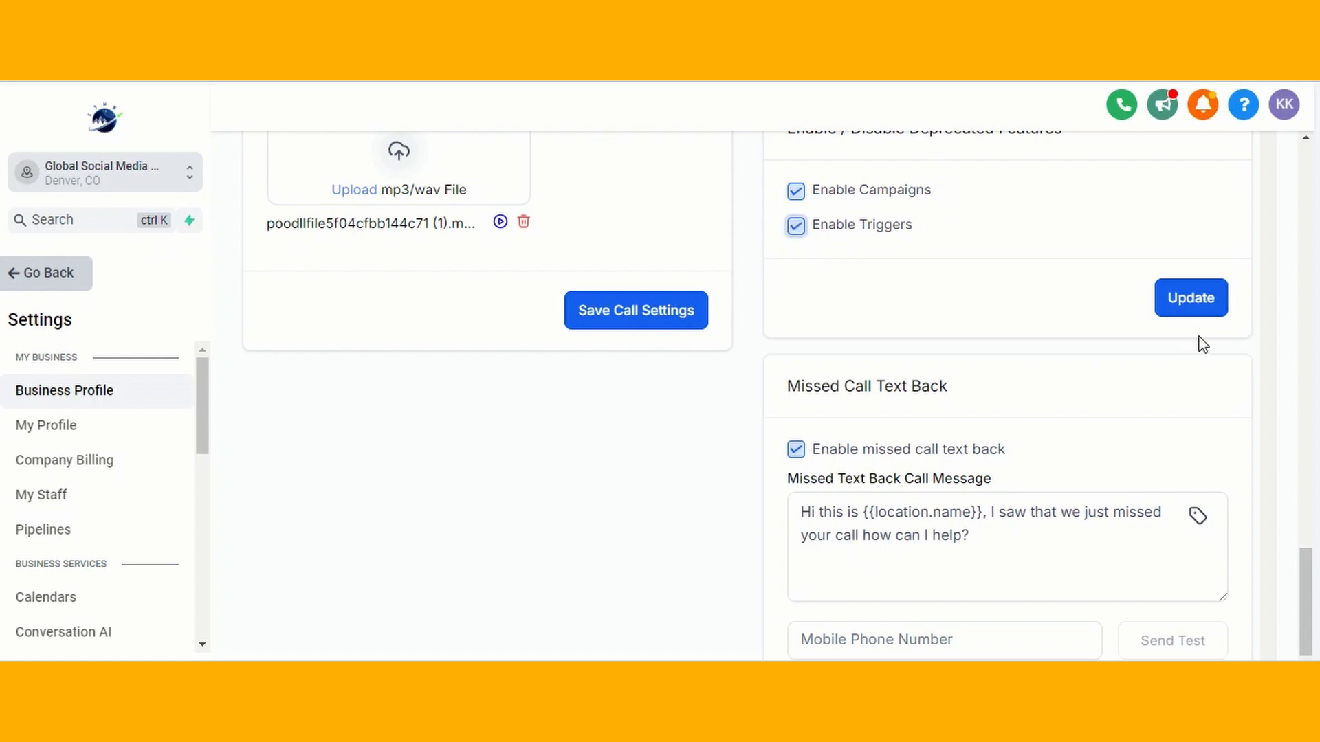
{"action": "left_click", "coordinate": [1212, 317]}
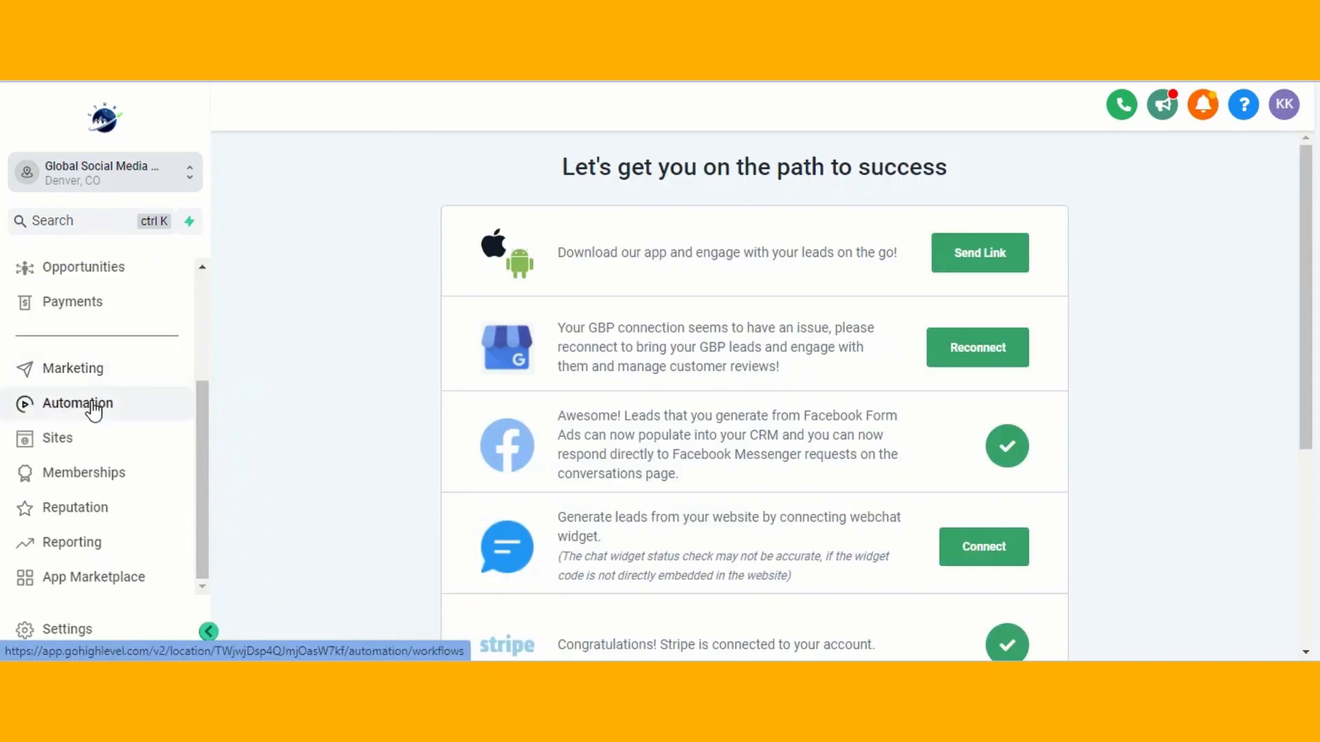
Create a new workflow starting from scratch
{"action": "left_click", "coordinate": [100, 411]}
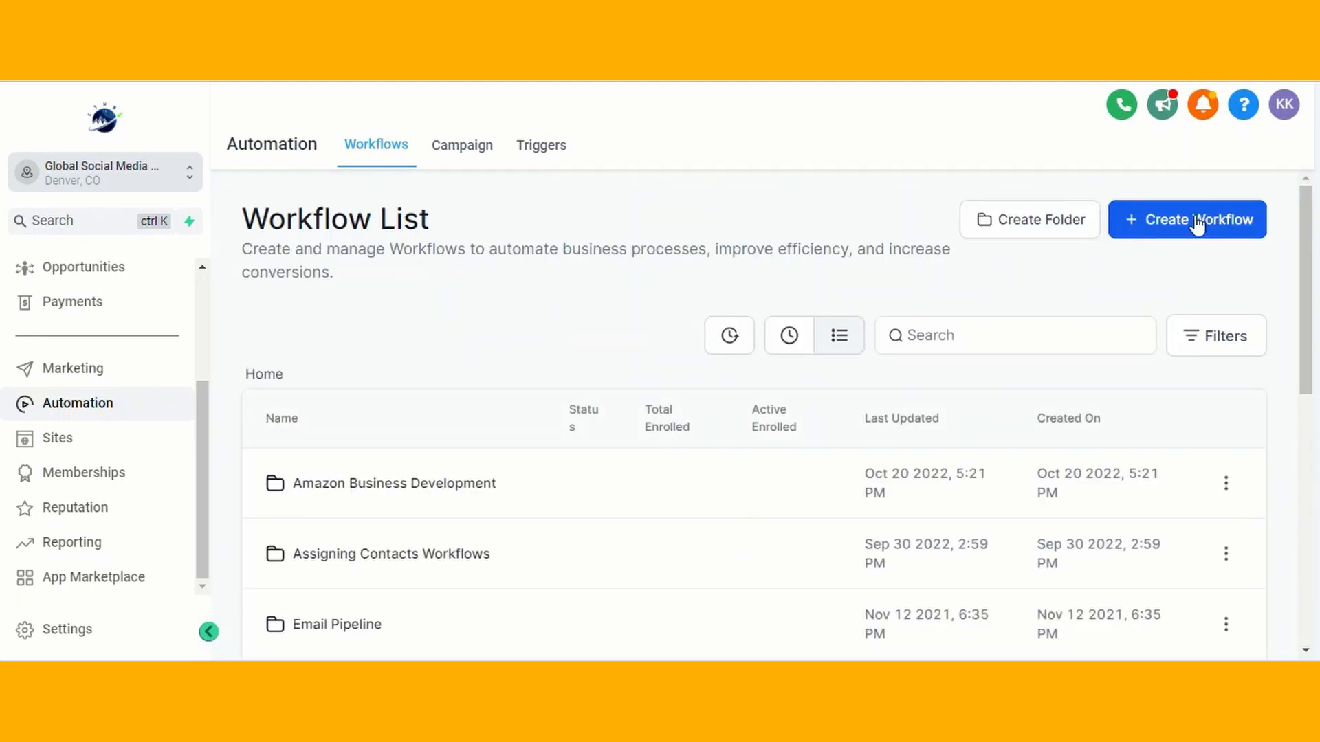
{"action": "left_click", "coordinate": [1196, 223]}
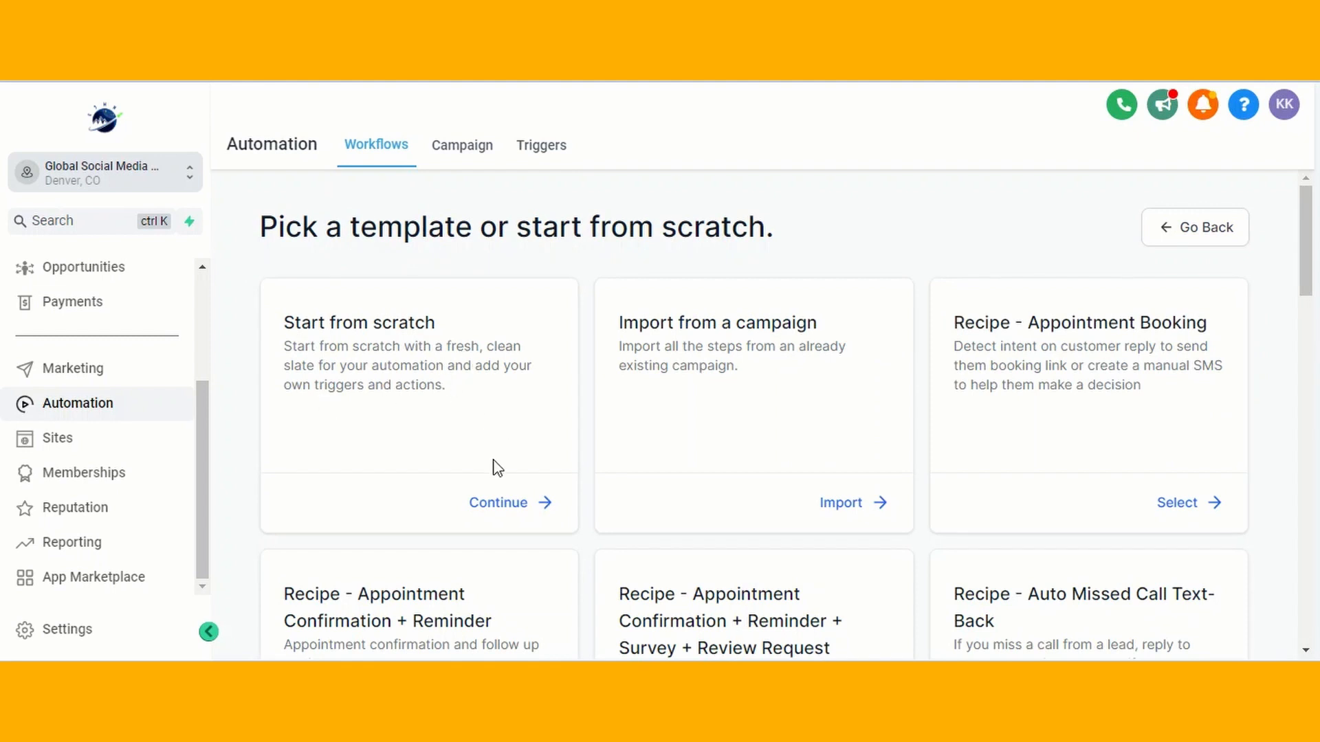
{"action": "left_click", "coordinate": [502, 505]}
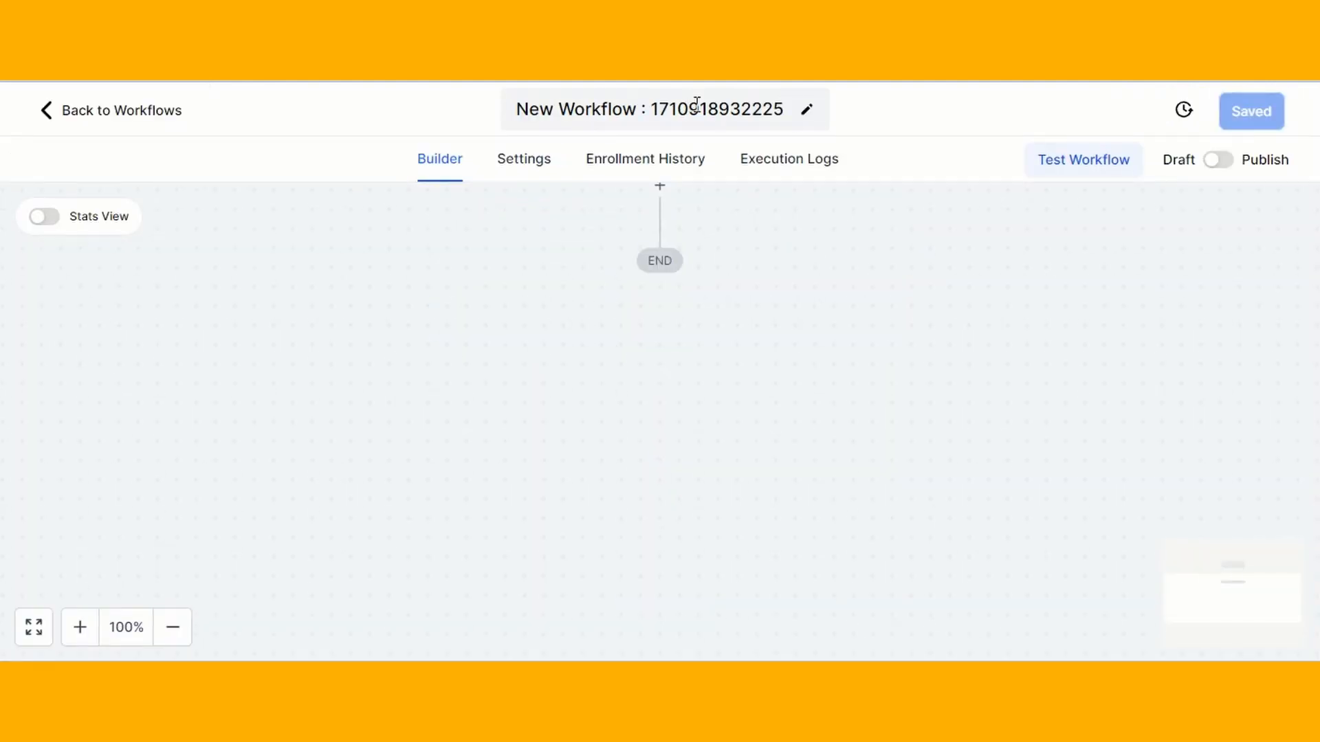
Name the workflow 'GHL Course Purchase Info from Samcart'
{"action": "left_click", "coordinate": [696, 105]}
{"action": "type", "text": "GHL Course Purchase Infor"}
{"action": "key", "text": "BackSpace"}
{"action": "type", "text": "from Samcart"}
{"action": "scroll", "coordinate": [760, 271], "scroll_direction": "up", "scroll_amount": 2}
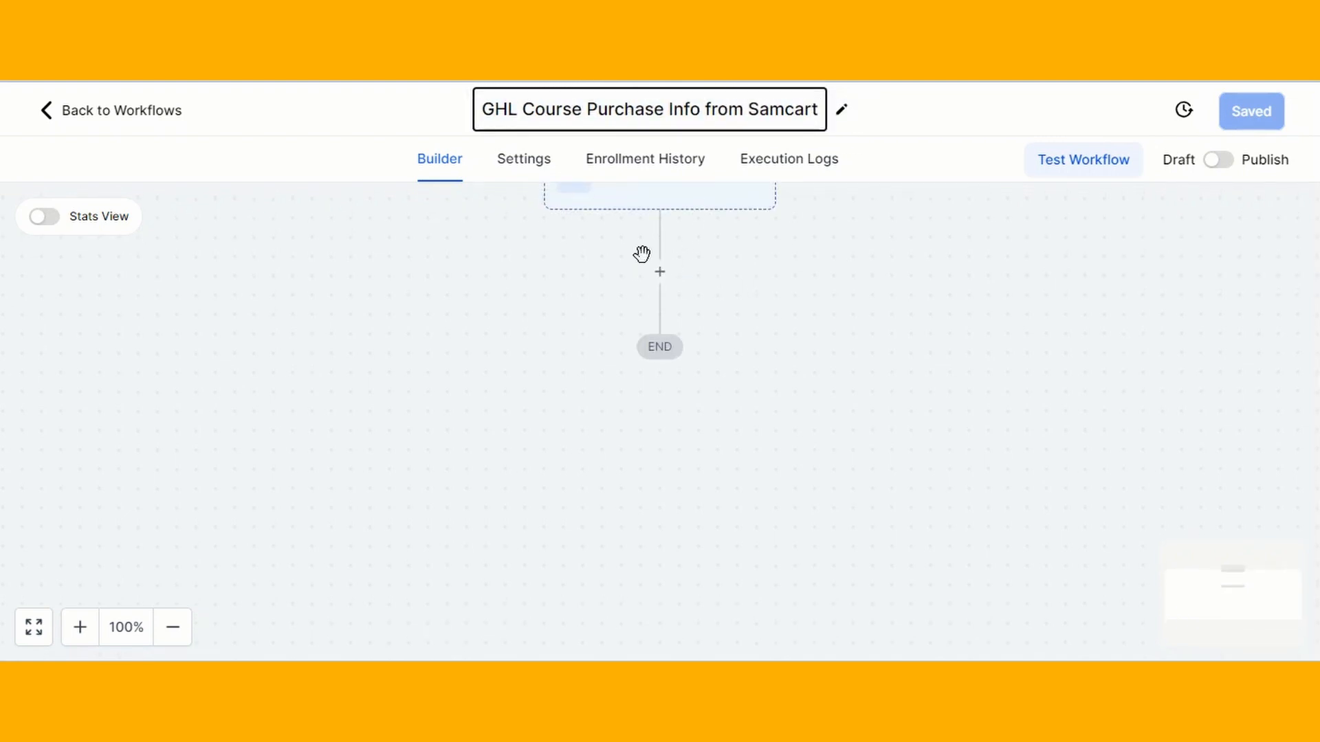
Confirm the workflow name and add an Inbound Webhook trigger
{"action": "scroll", "coordinate": [641, 254], "scroll_direction": "up", "scroll_amount": 2}
{"action": "key", "text": "Return"}
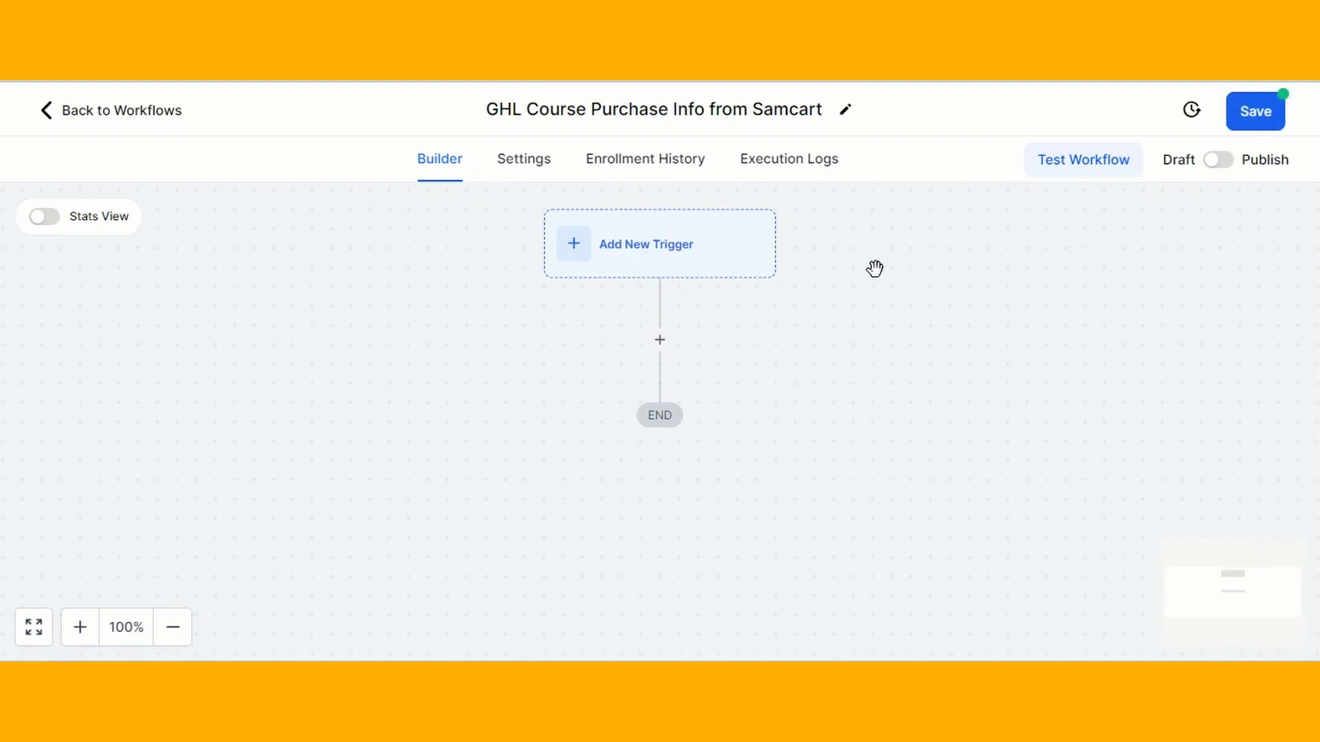
{"action": "left_click", "coordinate": [660, 244]}
{"action": "left_click", "coordinate": [868, 334]}
{"action": "type", "text": "inbou"}
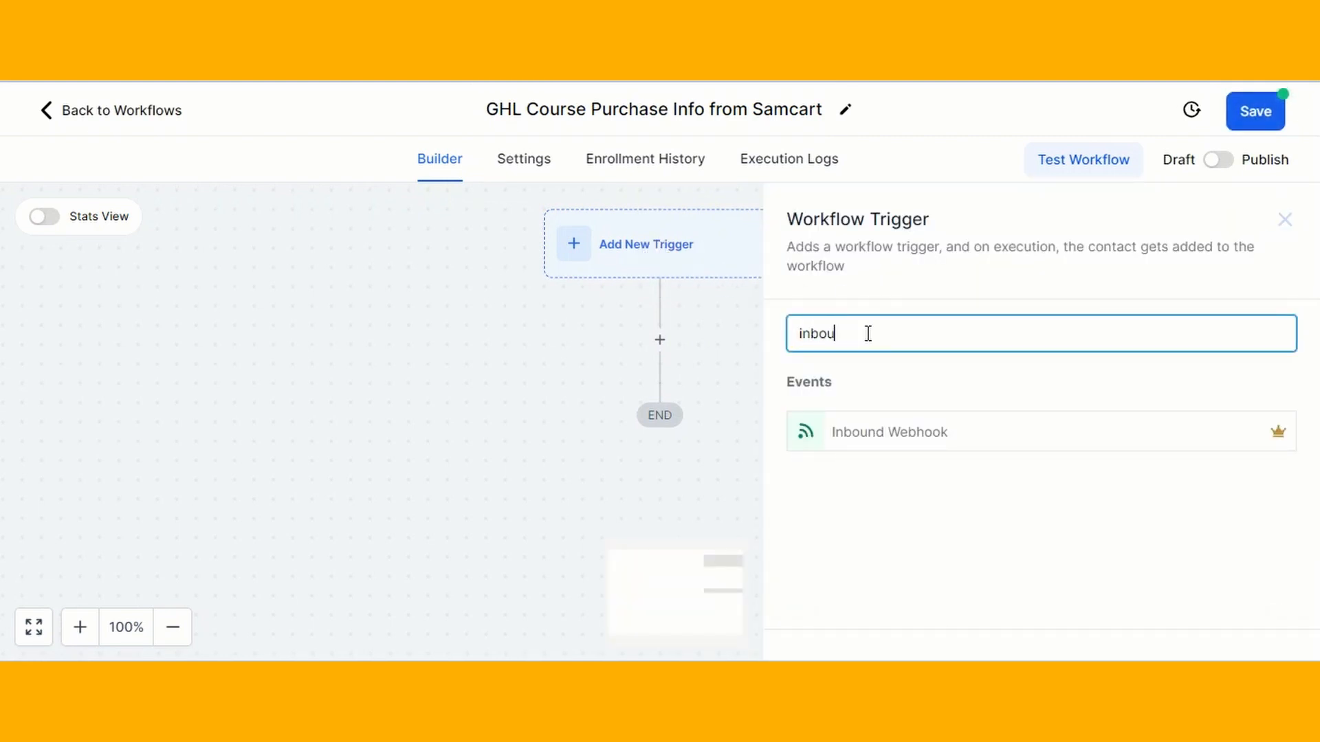
{"action": "left_click", "coordinate": [904, 433]}
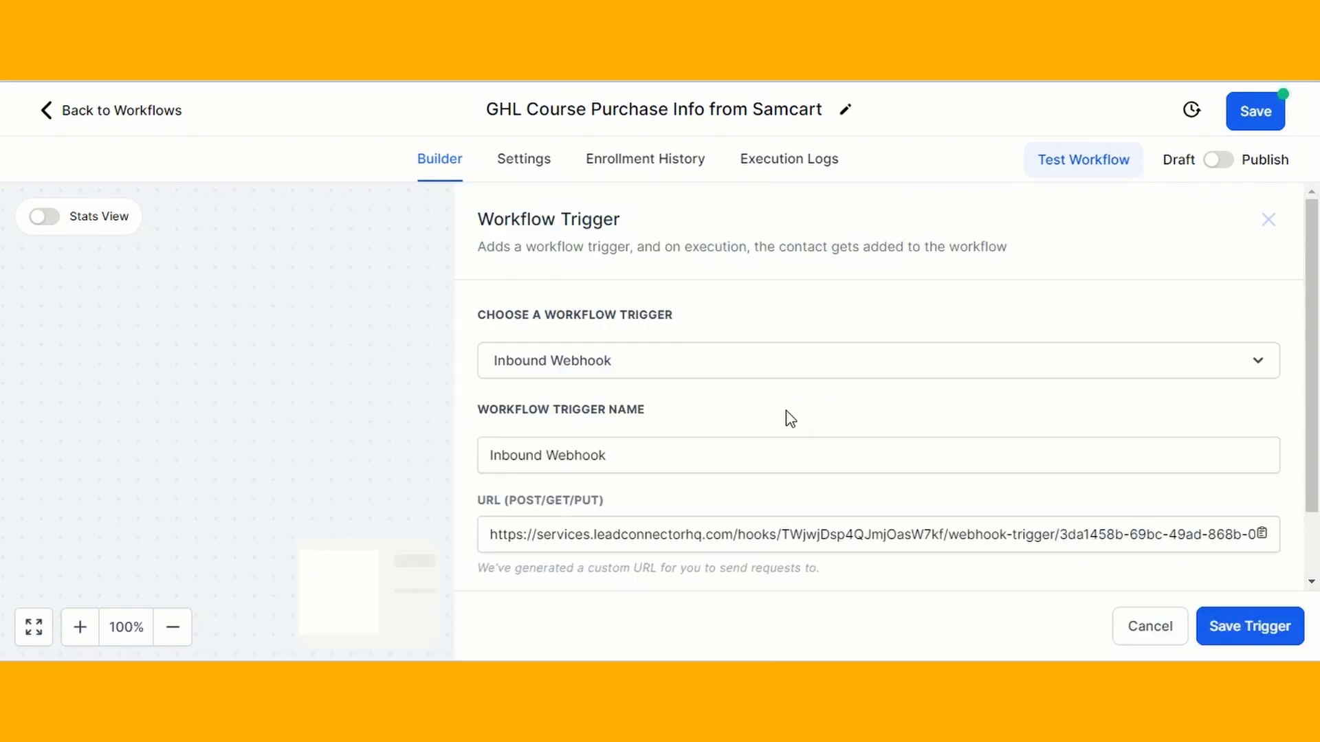
{"action": "scroll", "coordinate": [789, 418], "scroll_direction": "down", "scroll_amount": 2}
Save the trigger and the workflow, with the generated webhook URL selected for copying
{"action": "left_click", "coordinate": [648, 465]}
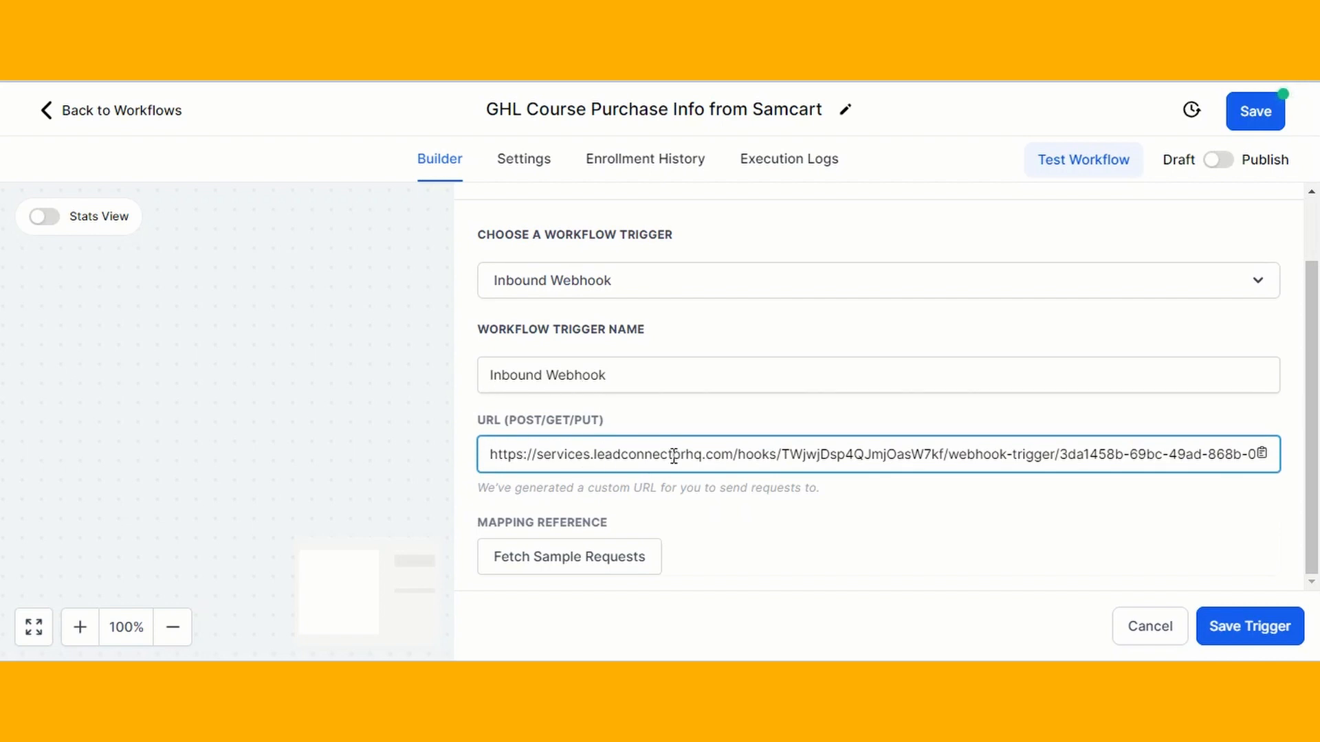
{"action": "left_click", "coordinate": [1255, 634]}
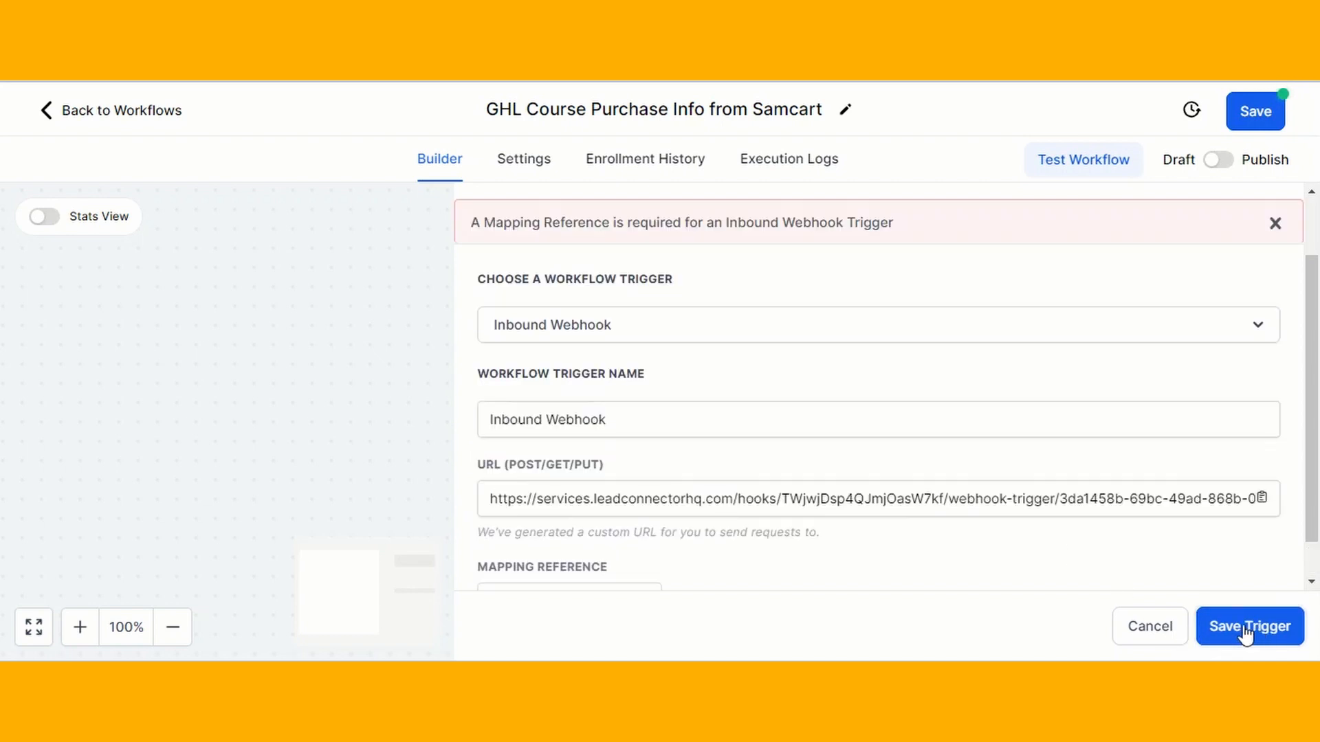
{"action": "scroll", "coordinate": [1005, 483], "scroll_direction": "down", "scroll_amount": 1}
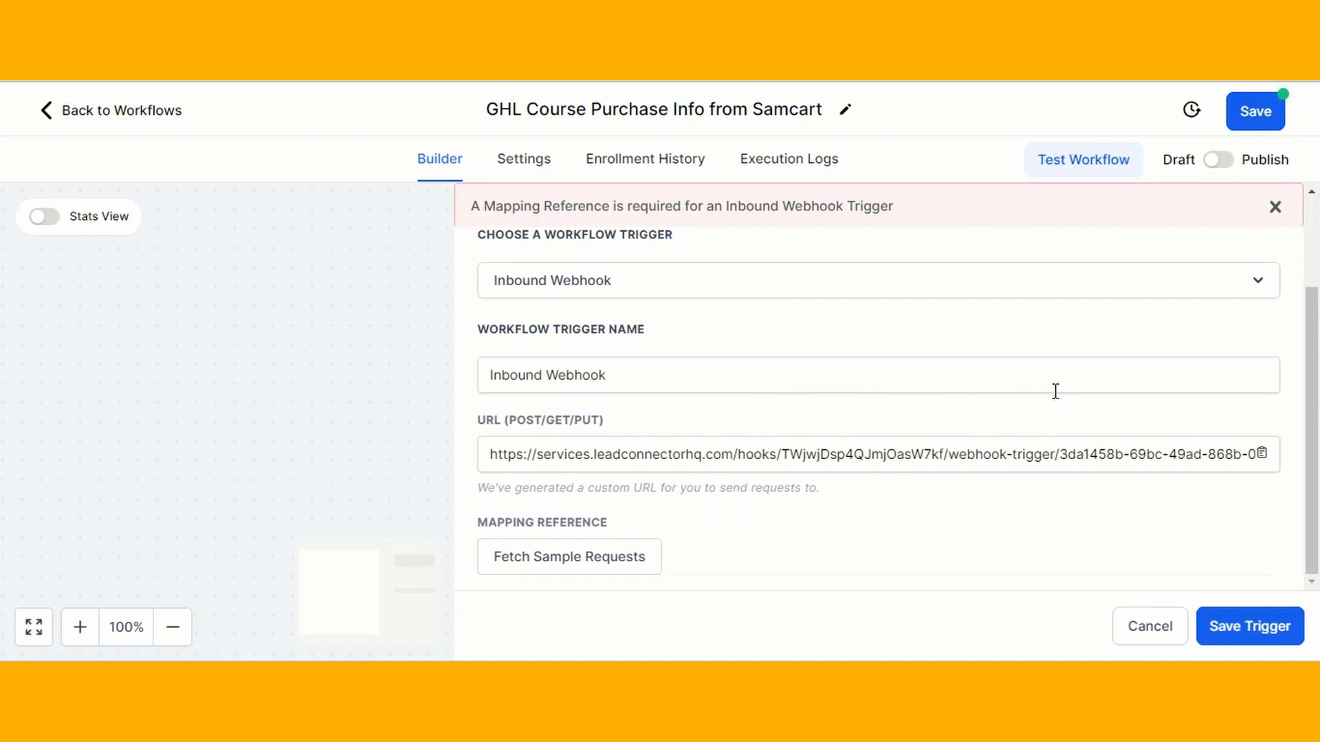
{"action": "left_click_drag", "start_coordinate": [483, 459], "coordinate": [1292, 476]}
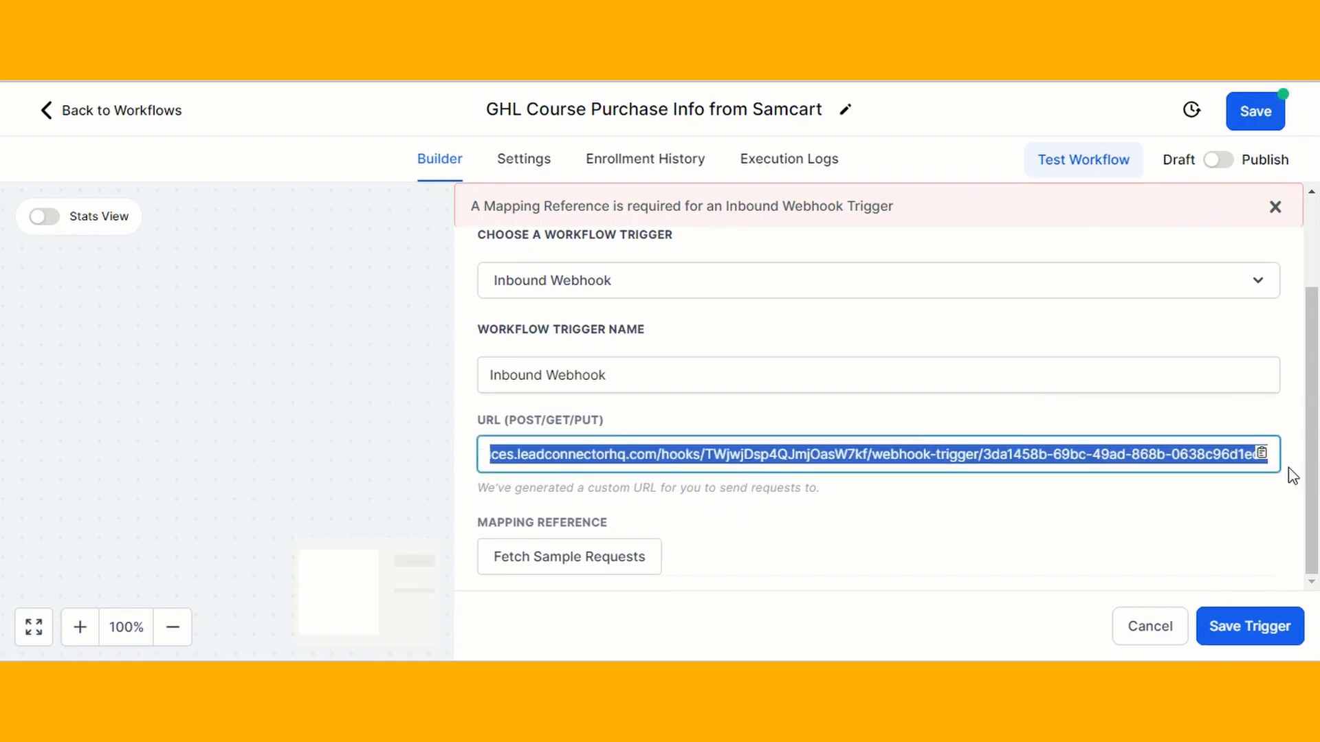
{"action": "left_click", "coordinate": [1256, 112]}
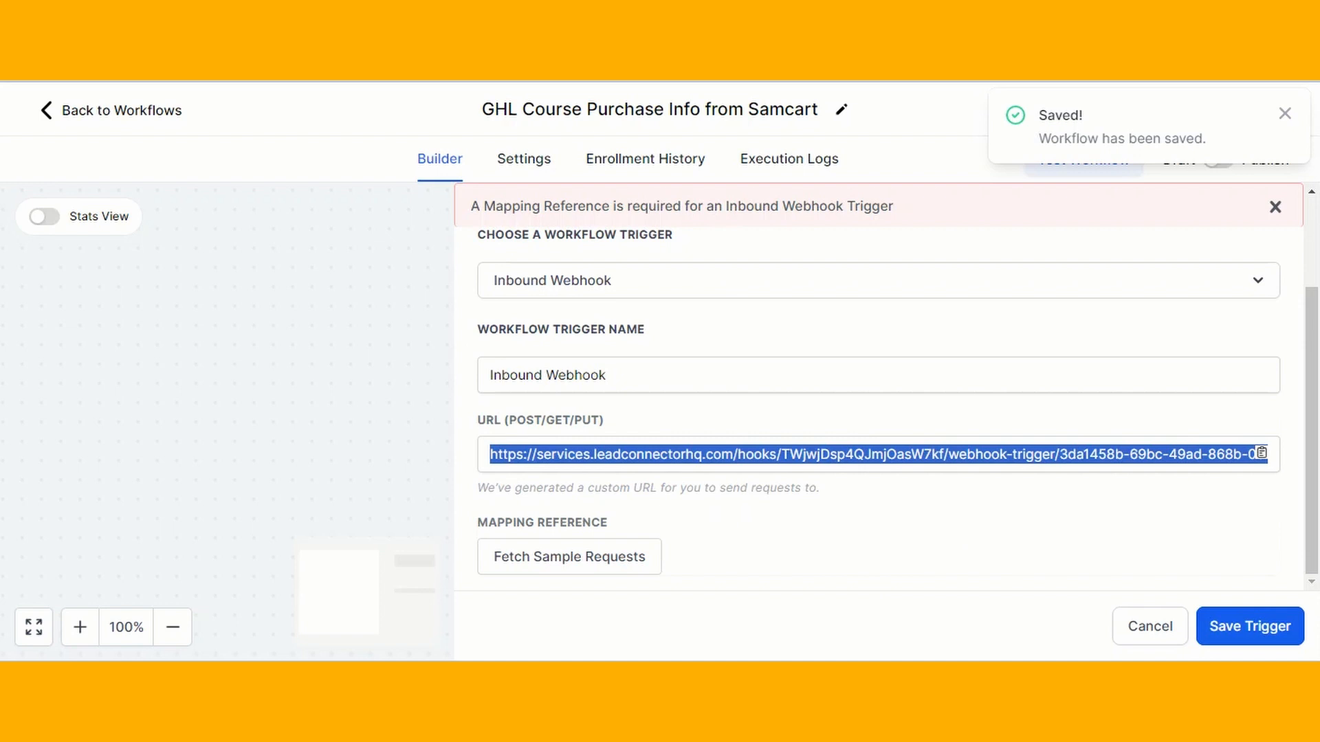
{"action": "key", "text": "ctrl+Tab"}
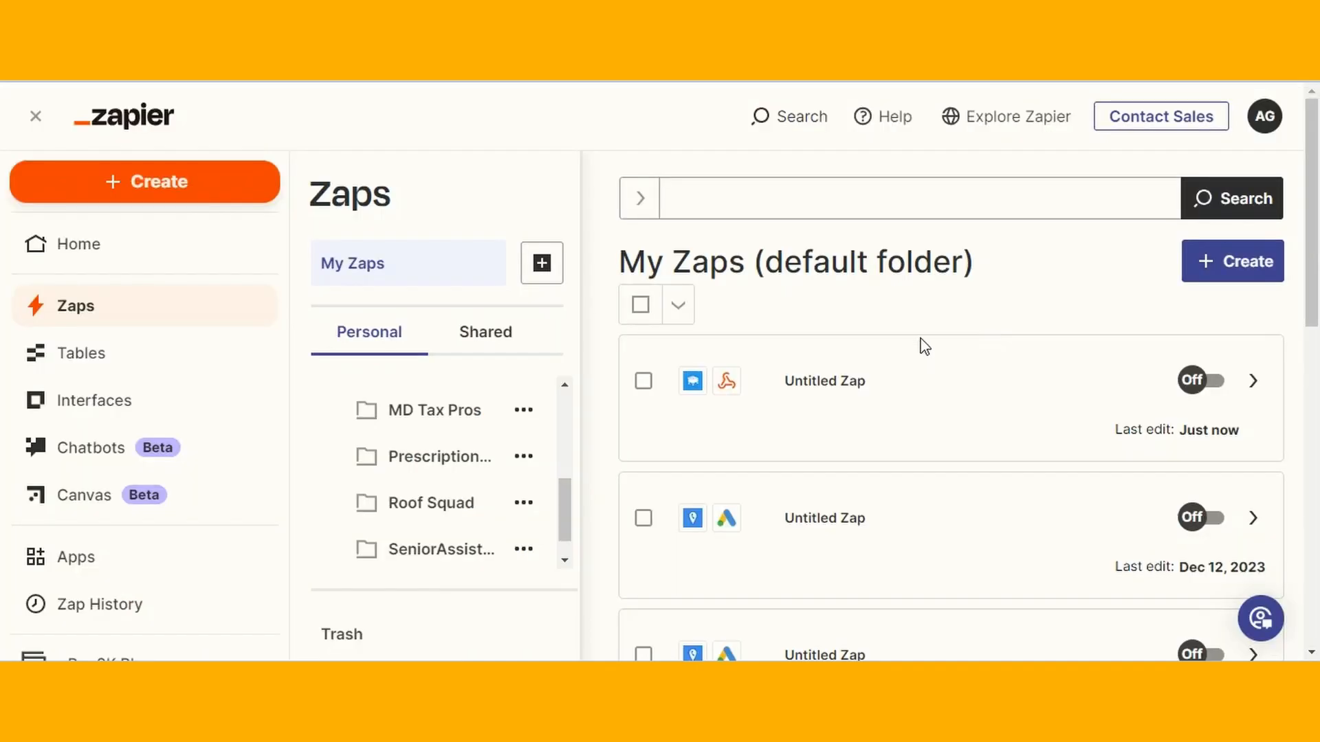
Create a new blank Zap in Zapier
{"action": "left_click", "coordinate": [193, 184]}
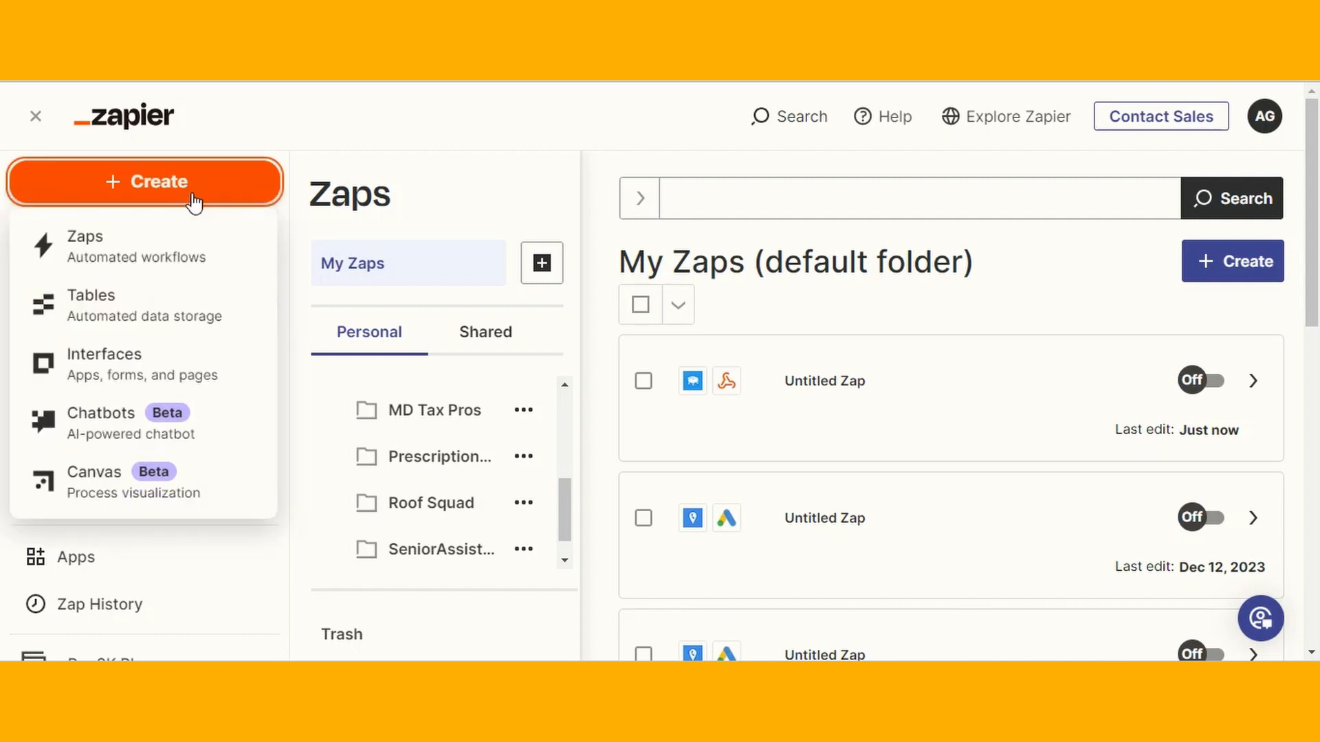
{"action": "left_click", "coordinate": [182, 259]}
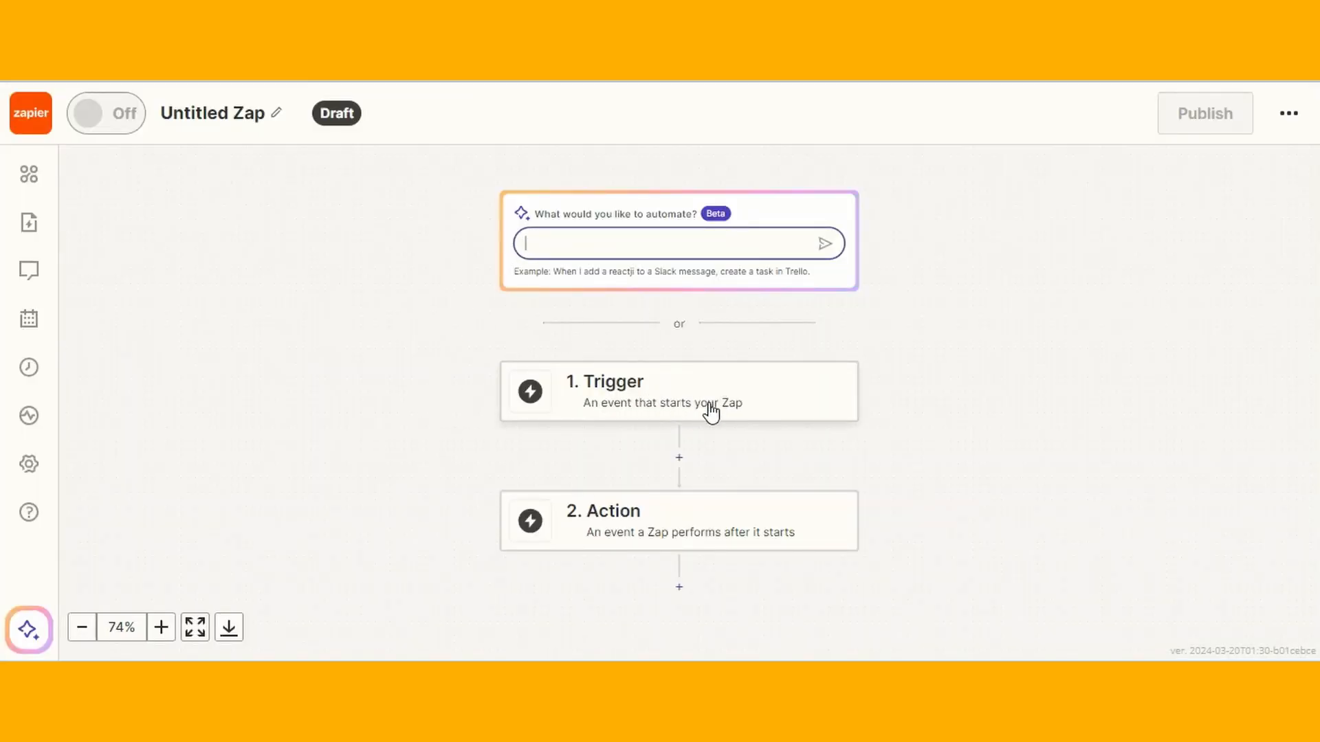
Set the Zap trigger to SamCart with the New Order event
{"action": "left_click", "coordinate": [653, 393]}
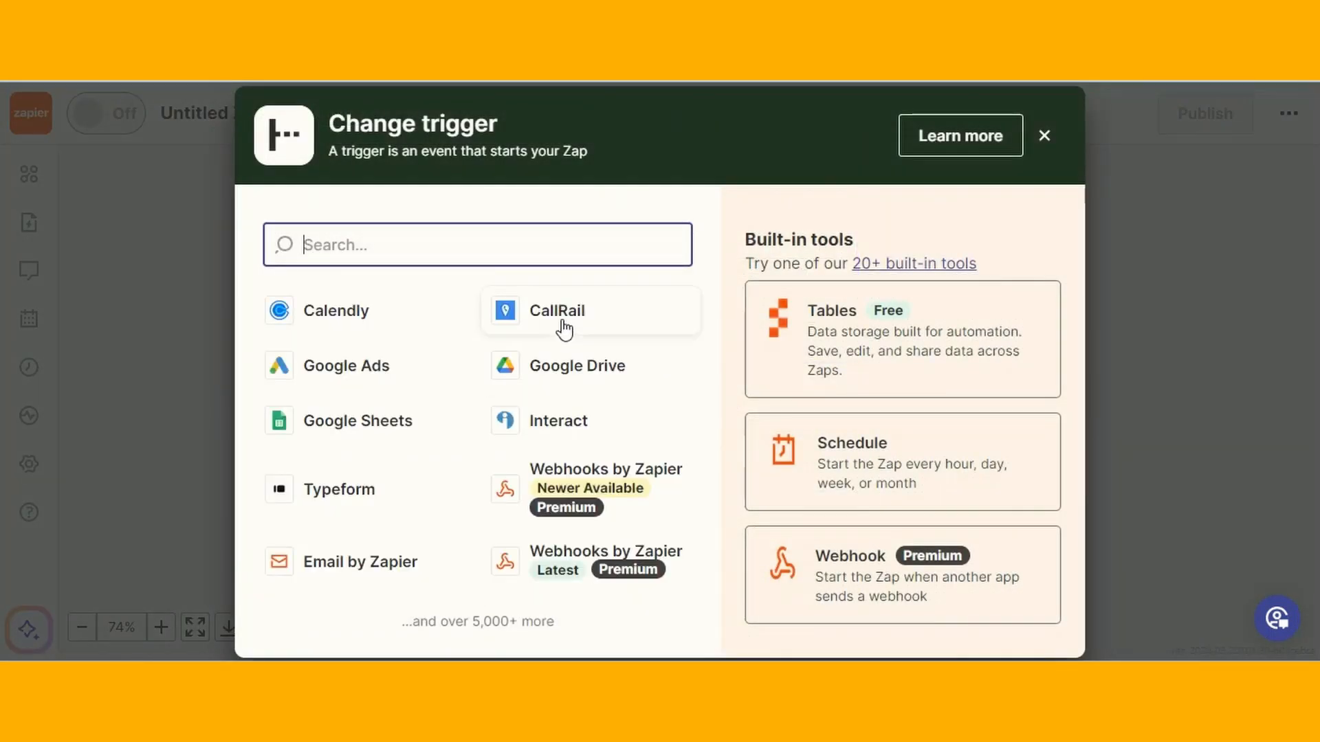
{"action": "type", "text": "sa"}
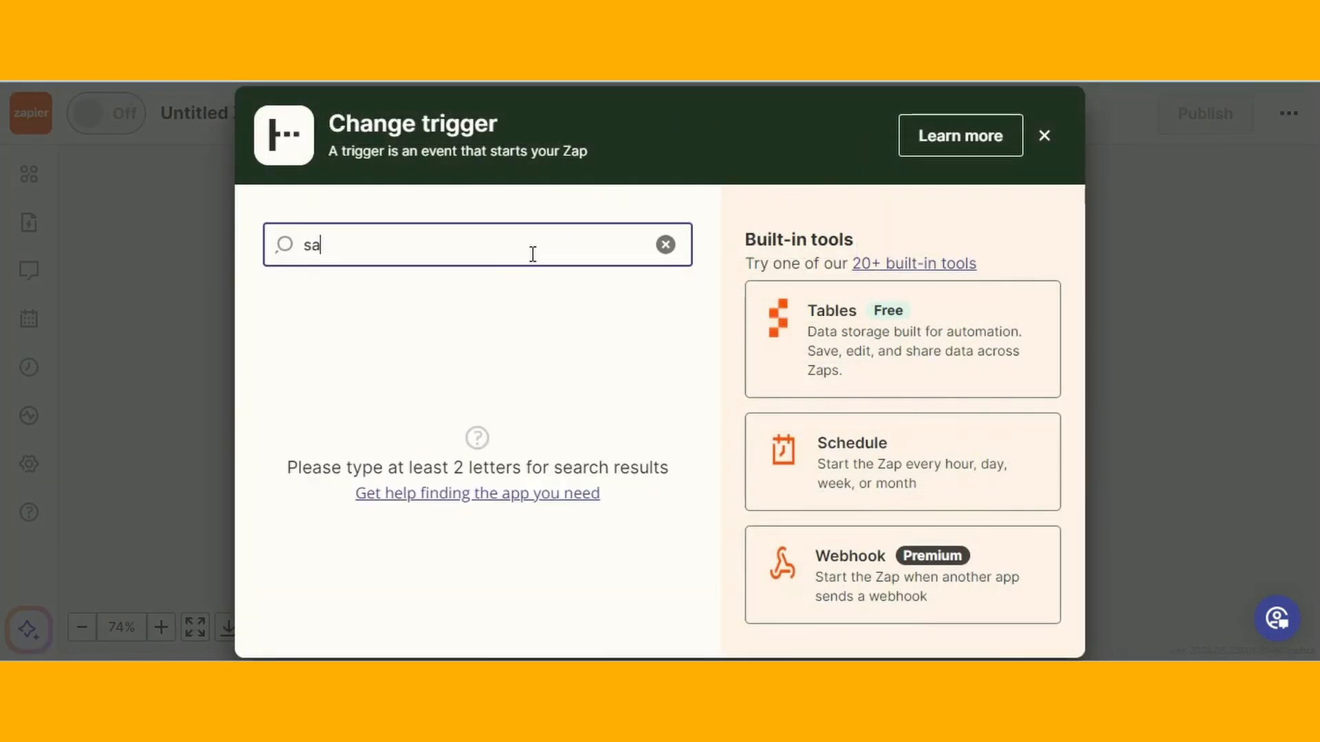
{"action": "type", "text": "m"}
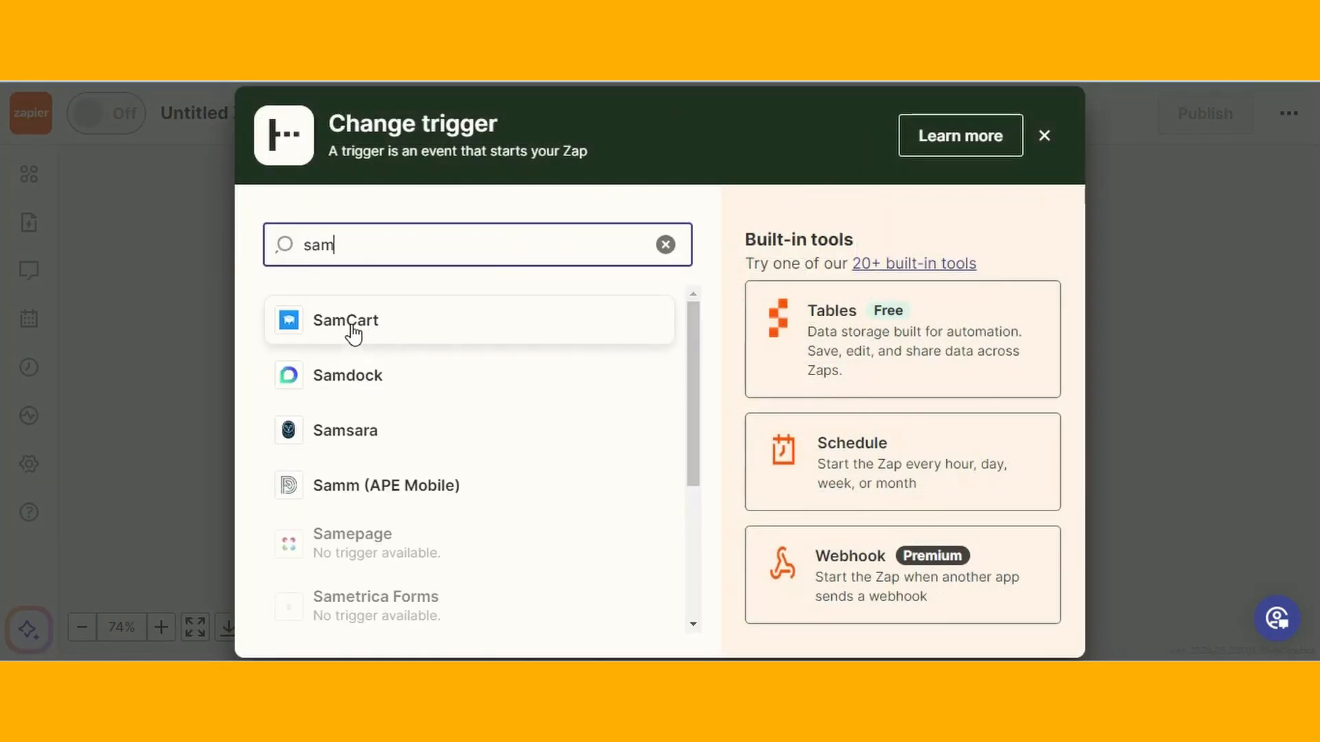
{"action": "left_click", "coordinate": [363, 331]}
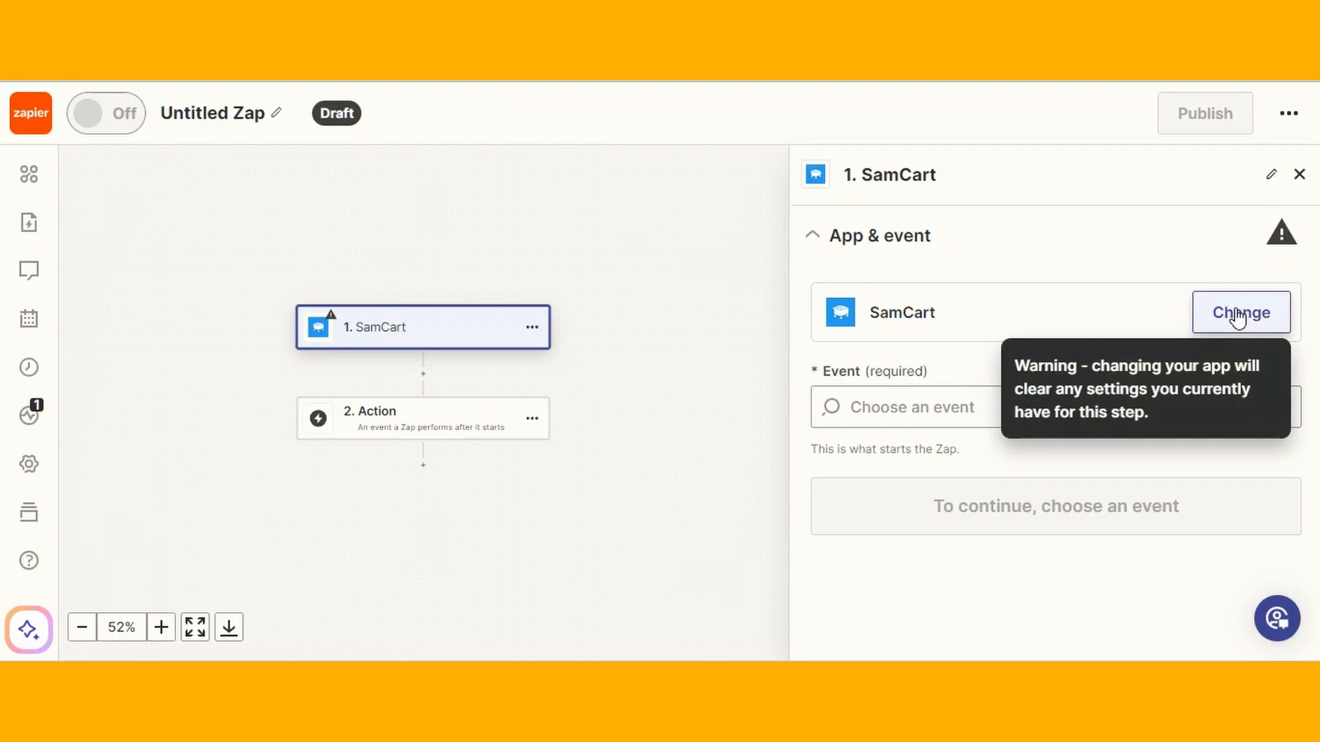
{"action": "left_click", "coordinate": [961, 414]}
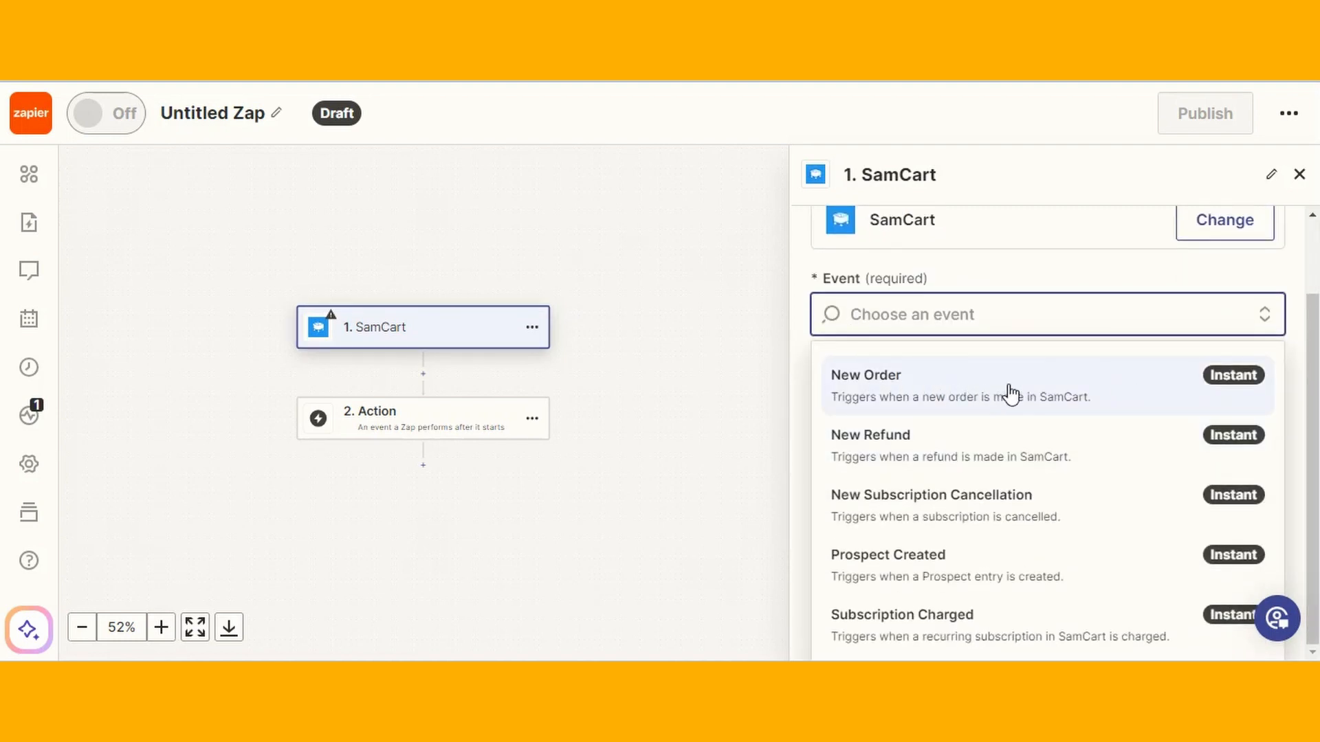
{"action": "left_click", "coordinate": [1003, 396]}
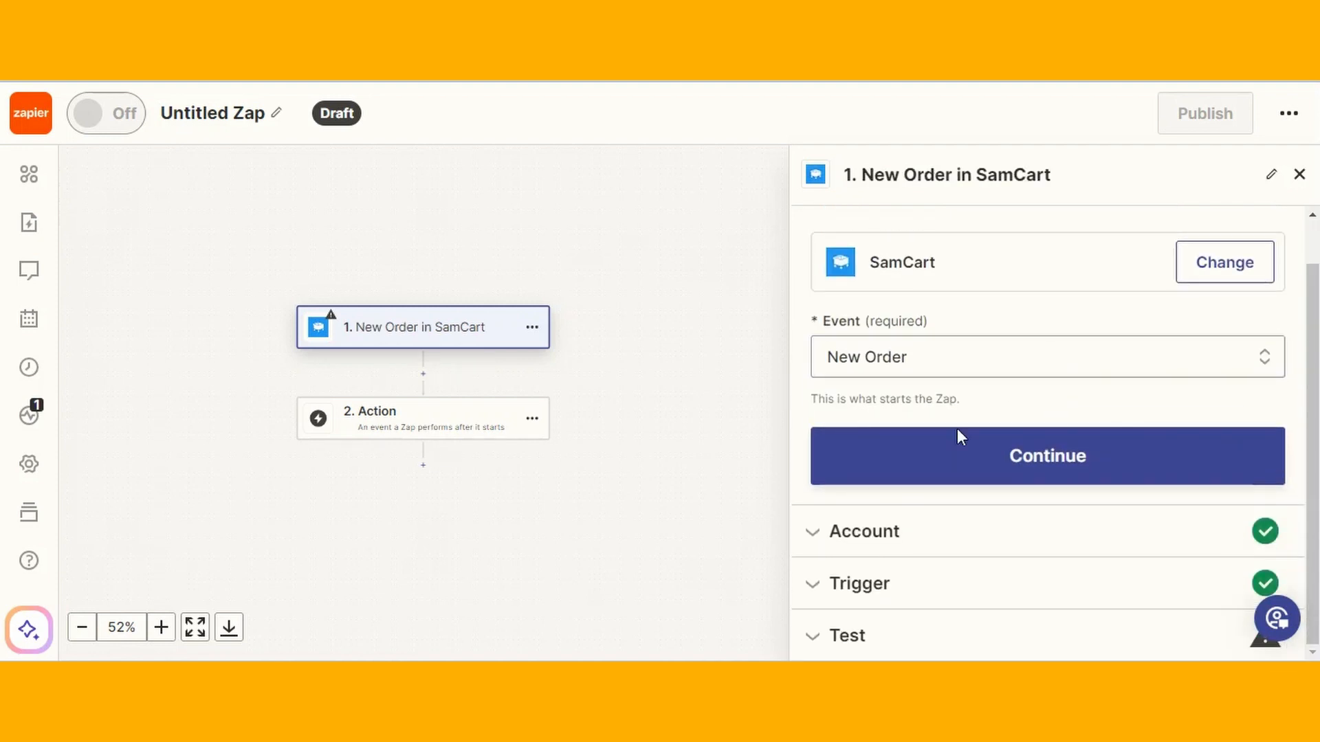
{"action": "left_click", "coordinate": [1014, 459]}
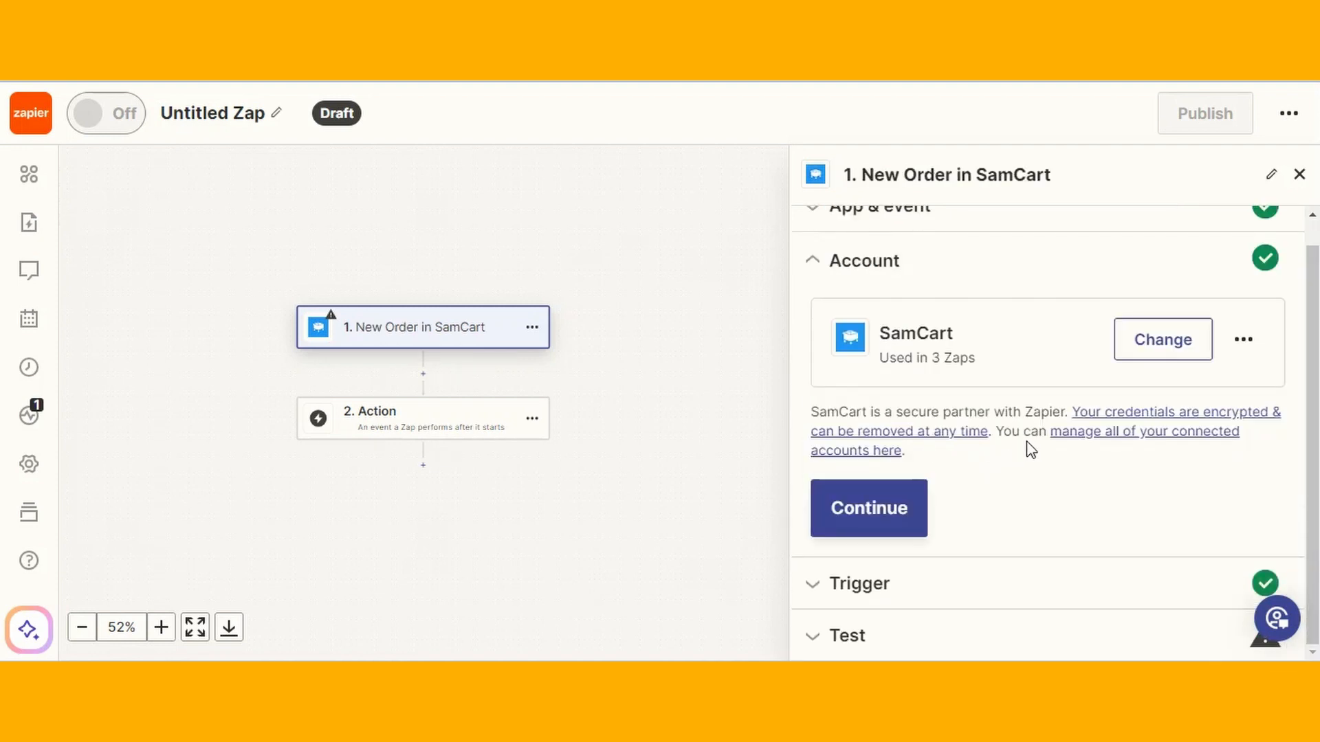
Link the existing connected SamCart account to the trigger
{"action": "left_click", "coordinate": [1168, 349]}
{"action": "left_click", "coordinate": [963, 552]}
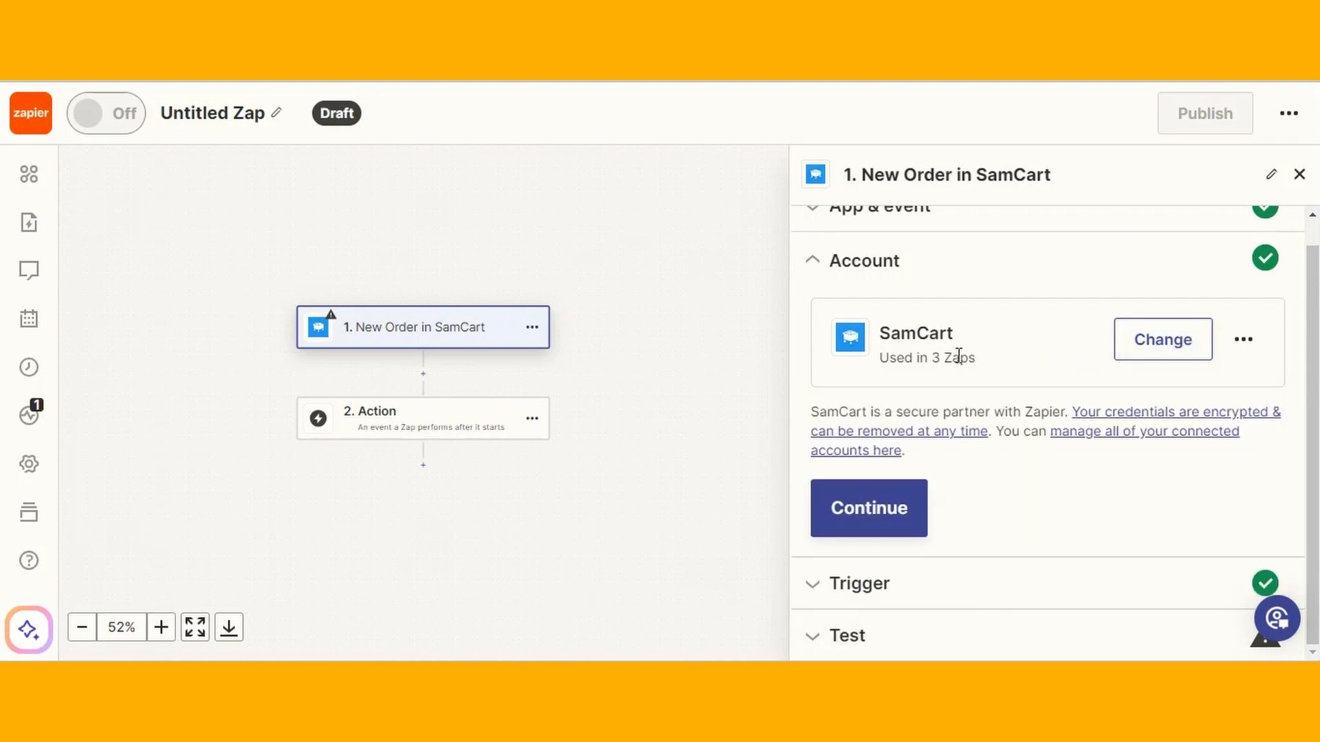
{"action": "left_click", "coordinate": [890, 530]}
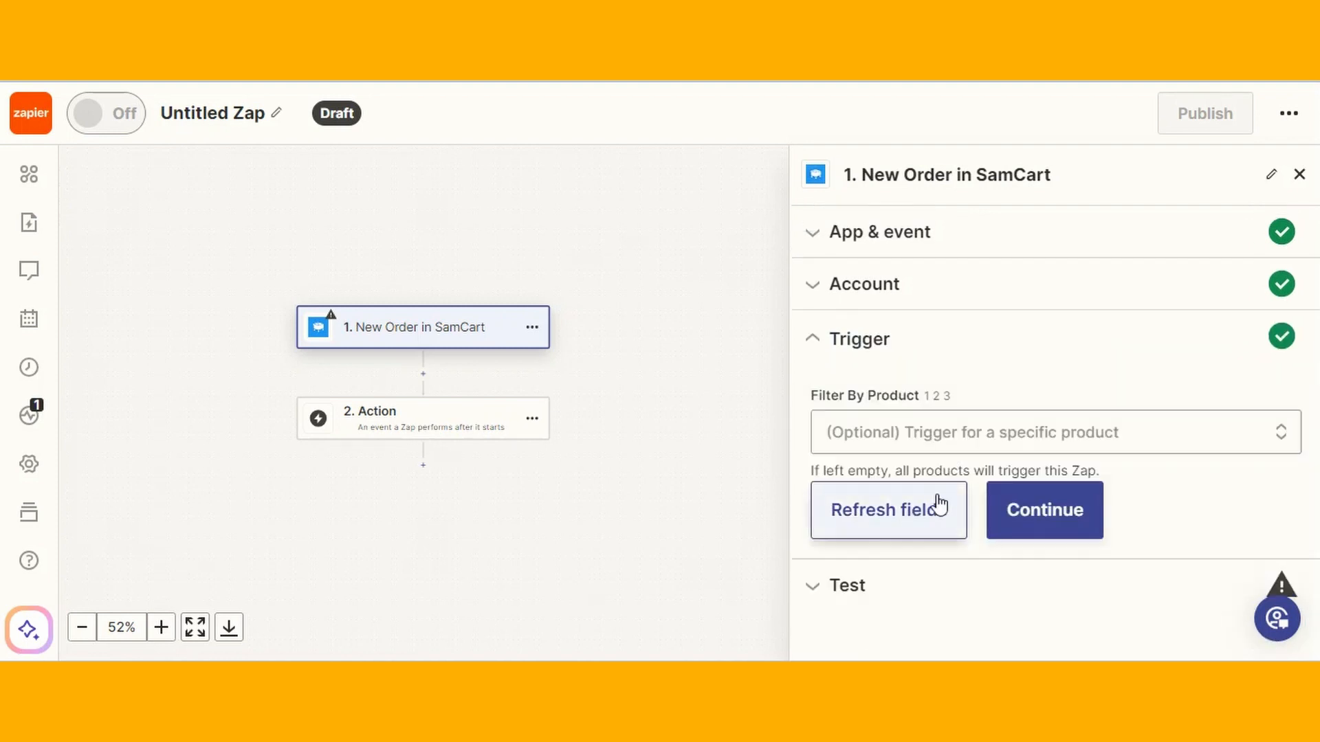
Filter the New Order trigger to the HighLevel Course product
{"action": "left_click", "coordinate": [916, 437]}
{"action": "scroll", "coordinate": [1066, 413], "scroll_direction": "down", "scroll_amount": 1}
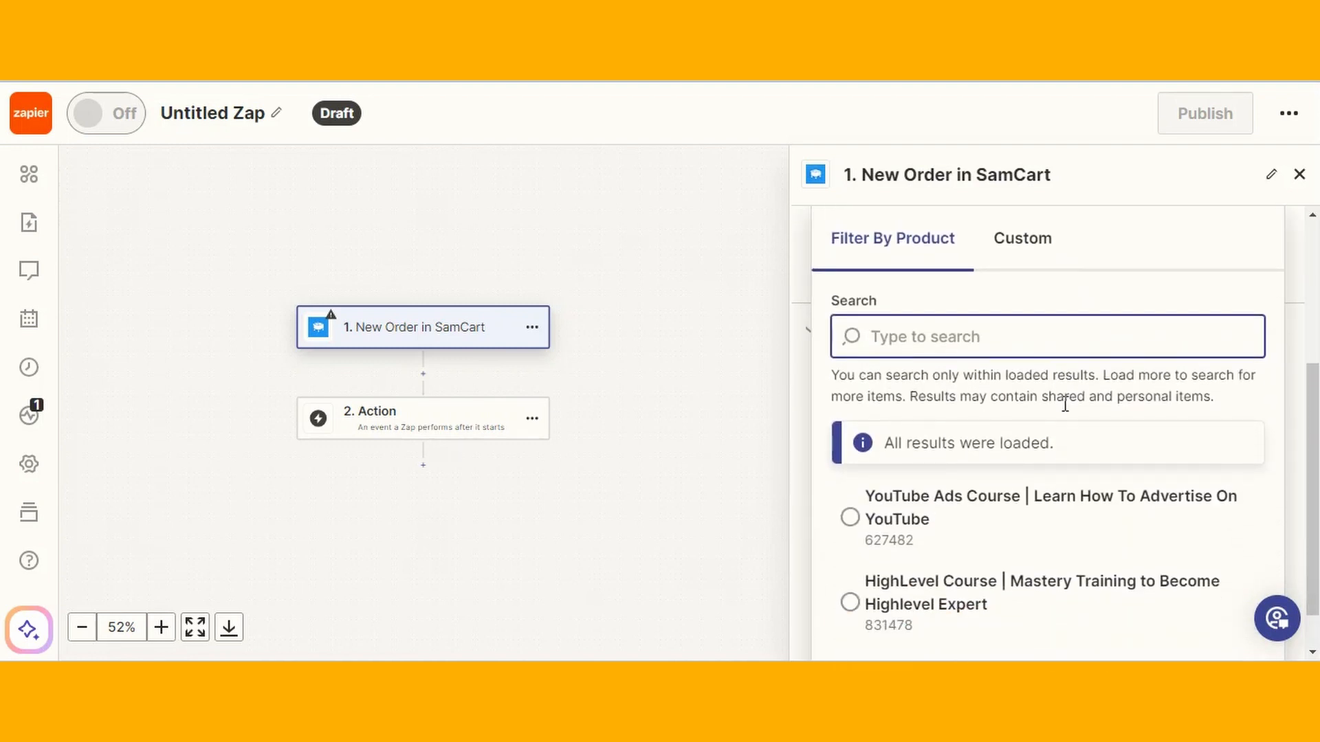
{"action": "left_click", "coordinate": [1016, 500]}
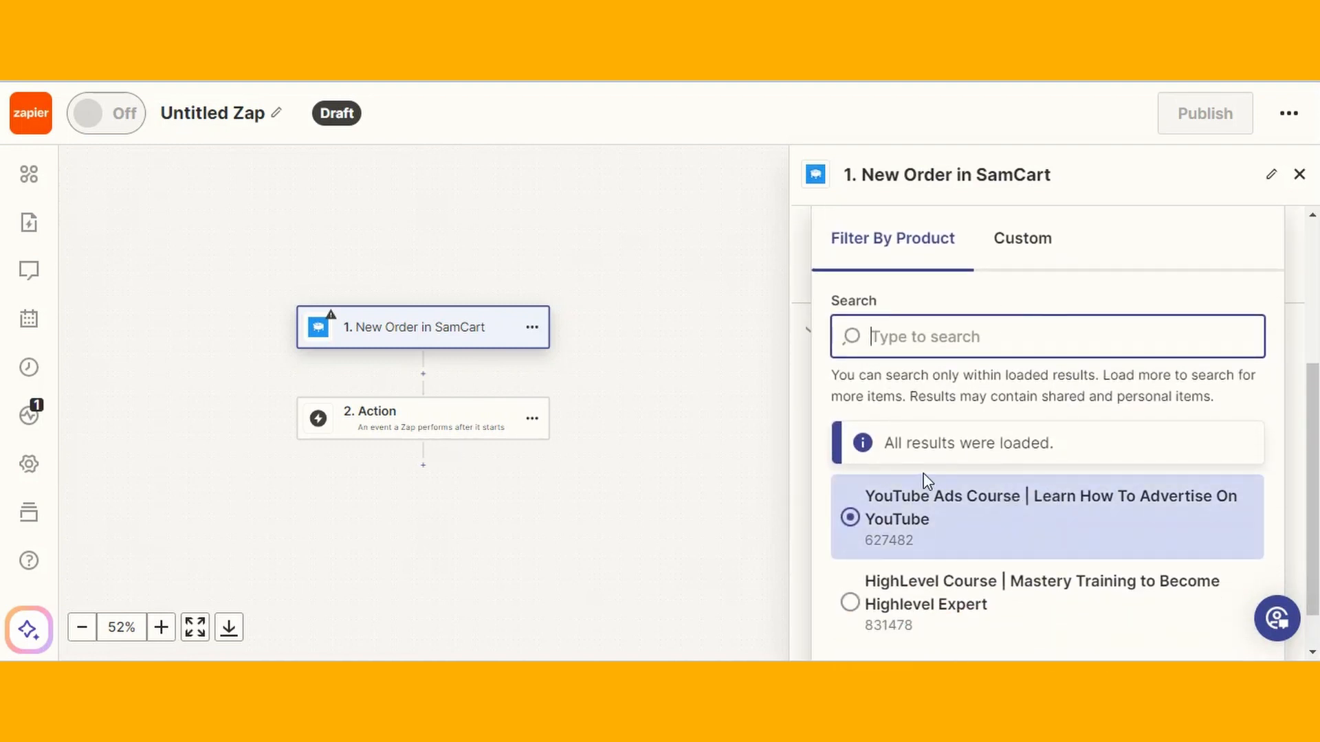
{"action": "scroll", "coordinate": [1069, 460], "scroll_direction": "down", "scroll_amount": 1}
{"action": "left_click", "coordinate": [850, 552]}
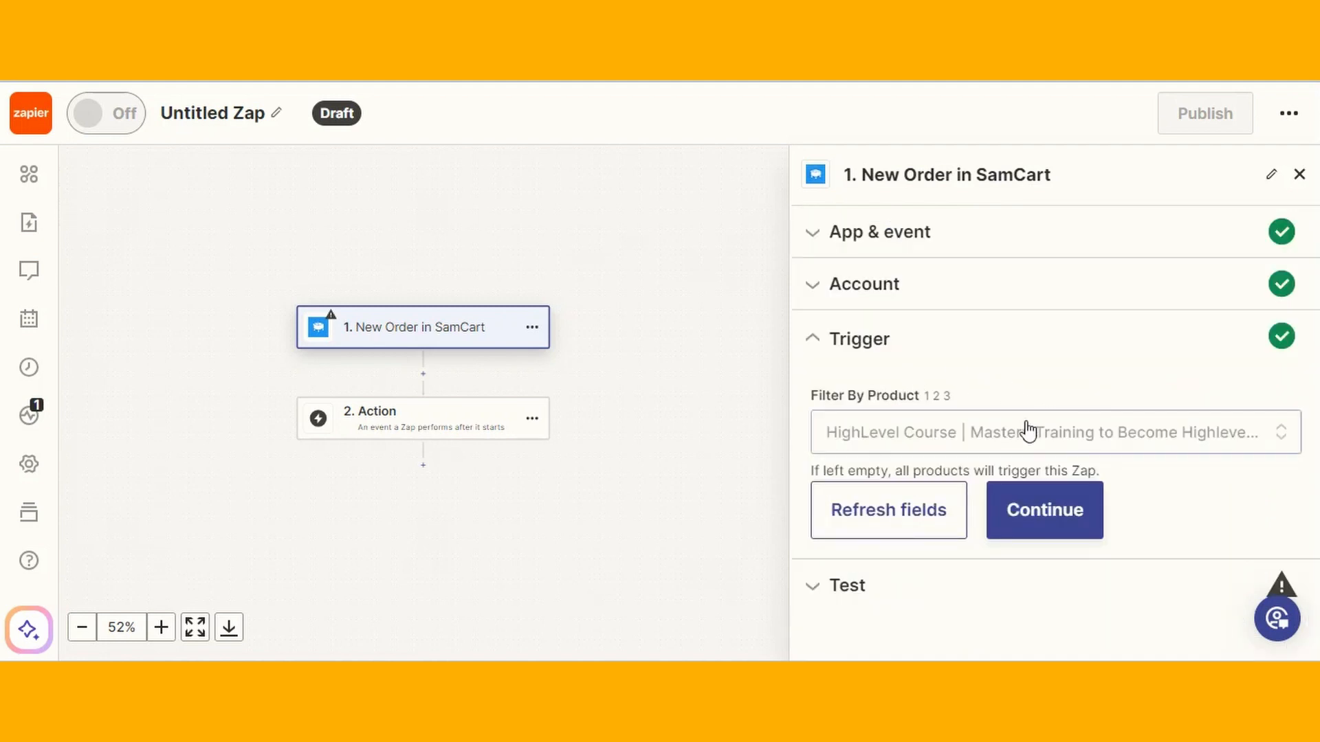
{"action": "left_click", "coordinate": [1047, 515]}
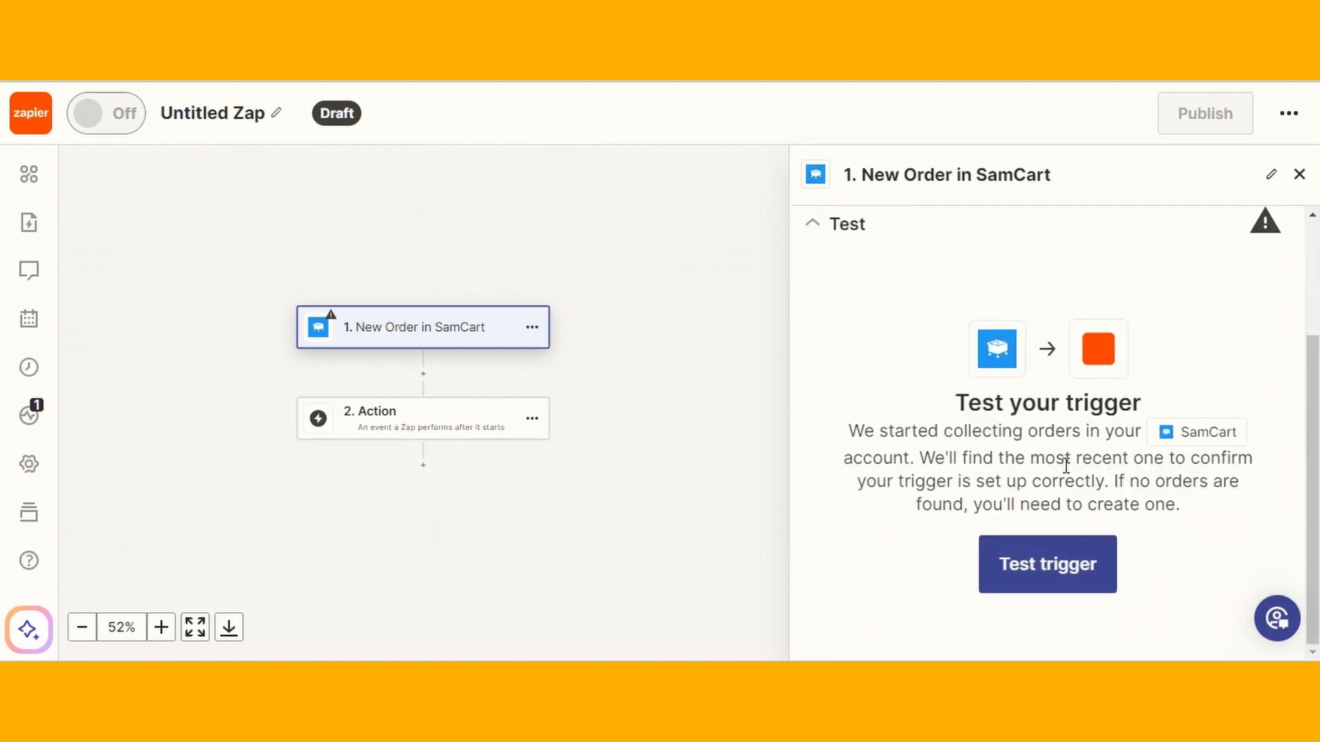
Test the trigger and review the sample Orders A, B and C, including Order C's 297.00 amount
{"action": "left_click", "coordinate": [1055, 576]}
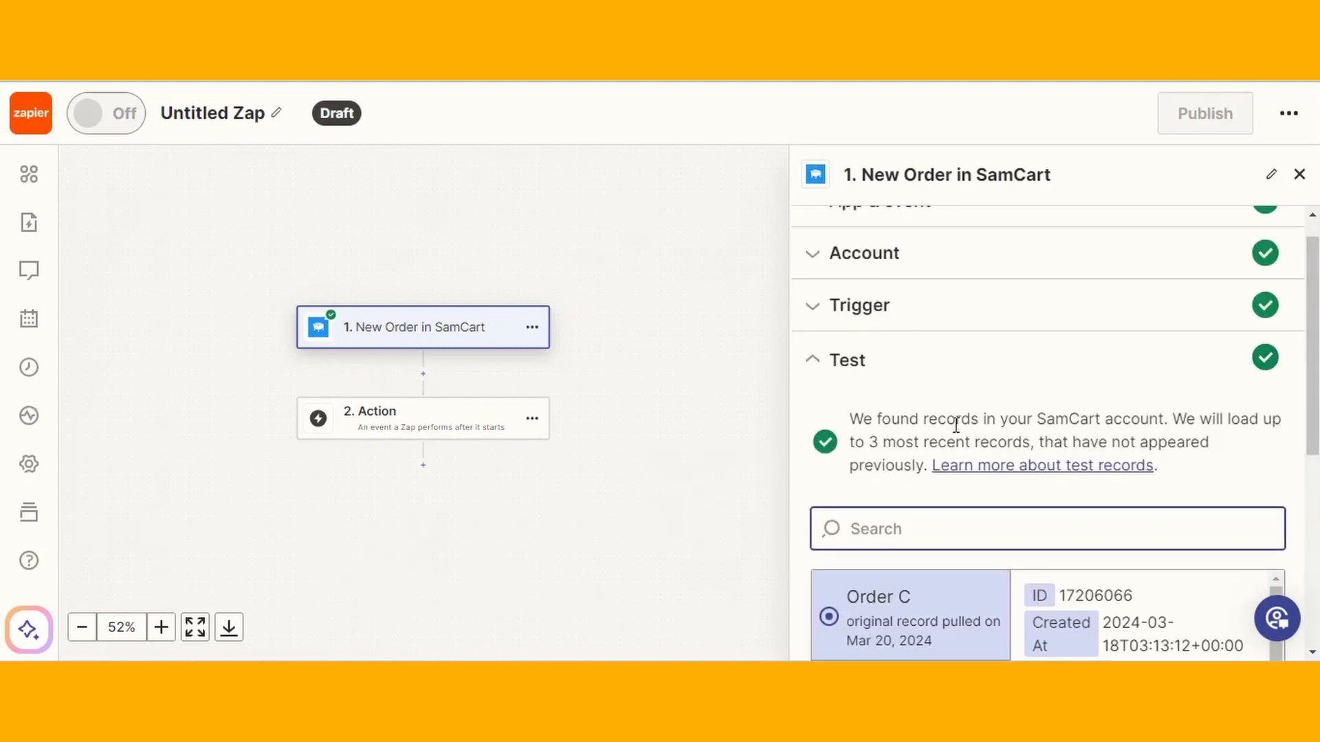
{"action": "left_click_drag", "start_coordinate": [884, 423], "coordinate": [1119, 419]}
{"action": "scroll", "coordinate": [1123, 422], "scroll_direction": "down", "scroll_amount": 4}
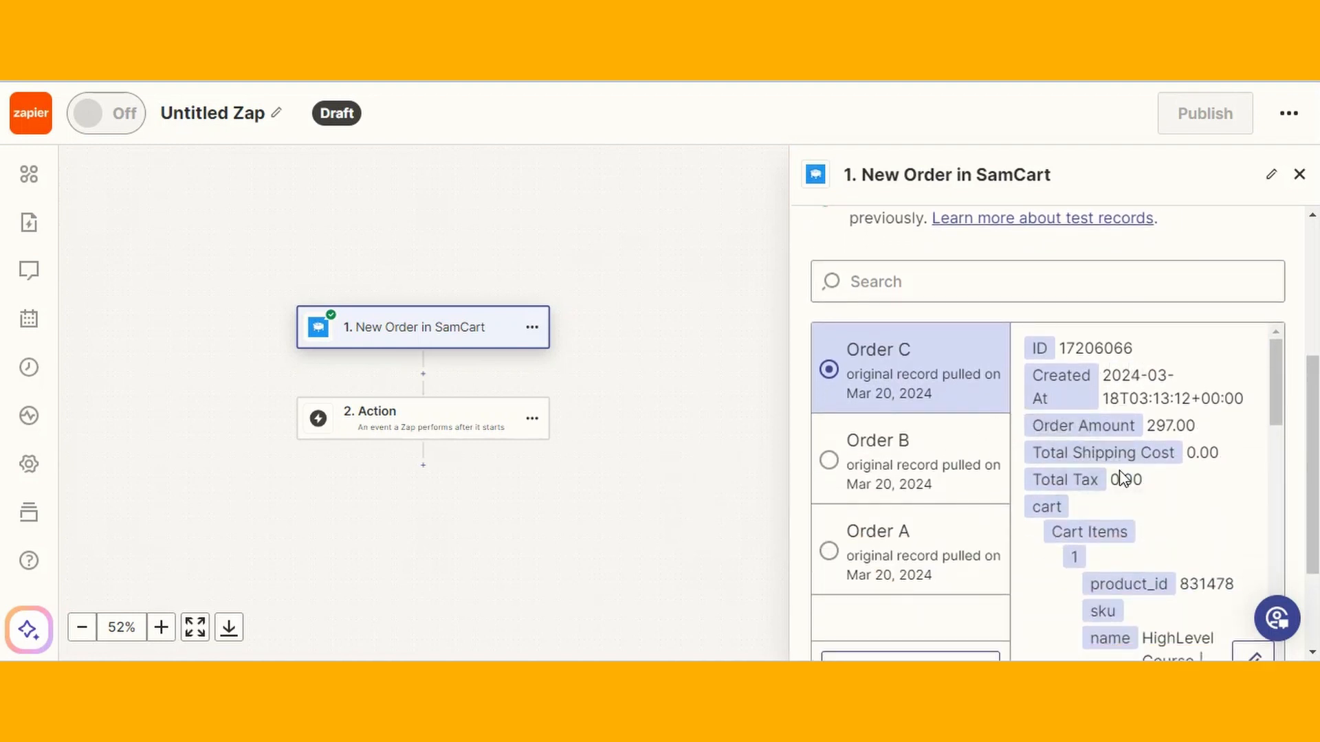
{"action": "scroll", "coordinate": [1154, 506], "scroll_direction": "down", "scroll_amount": 3}
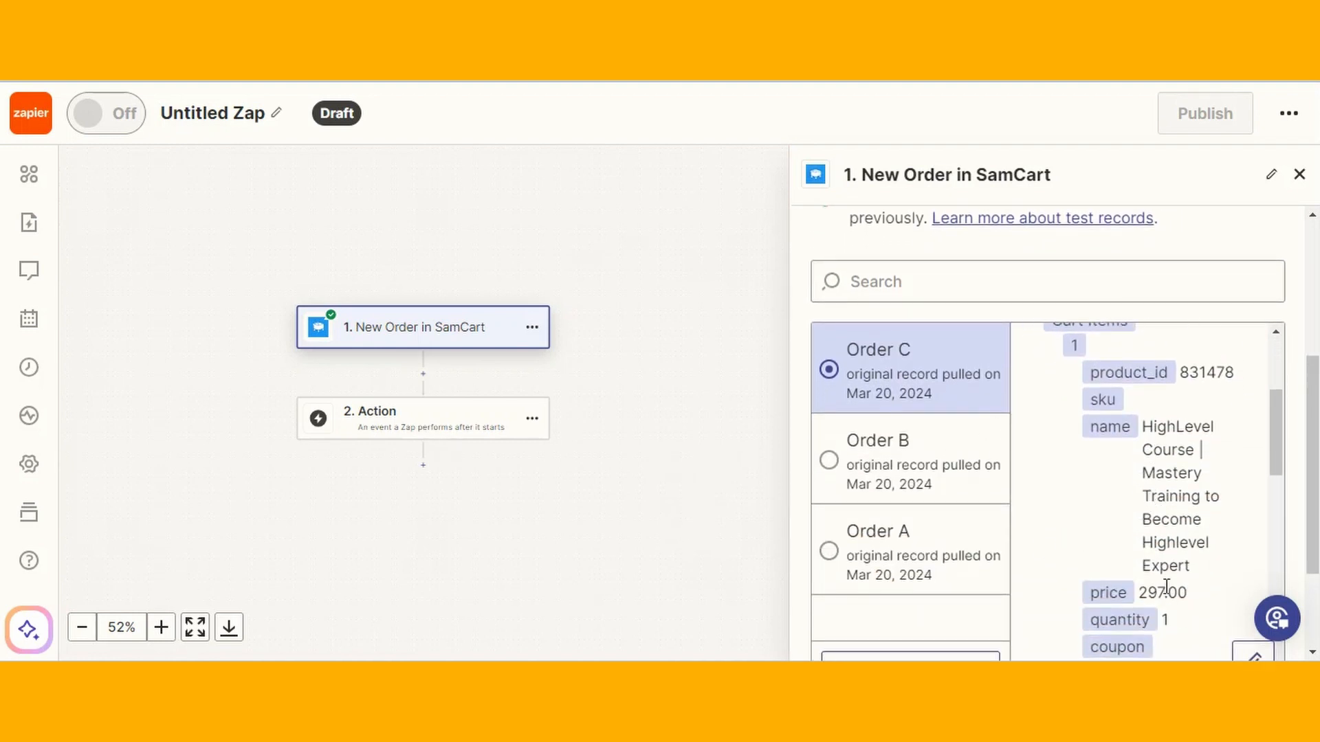
{"action": "scroll", "coordinate": [1168, 585], "scroll_direction": "down", "scroll_amount": 4}
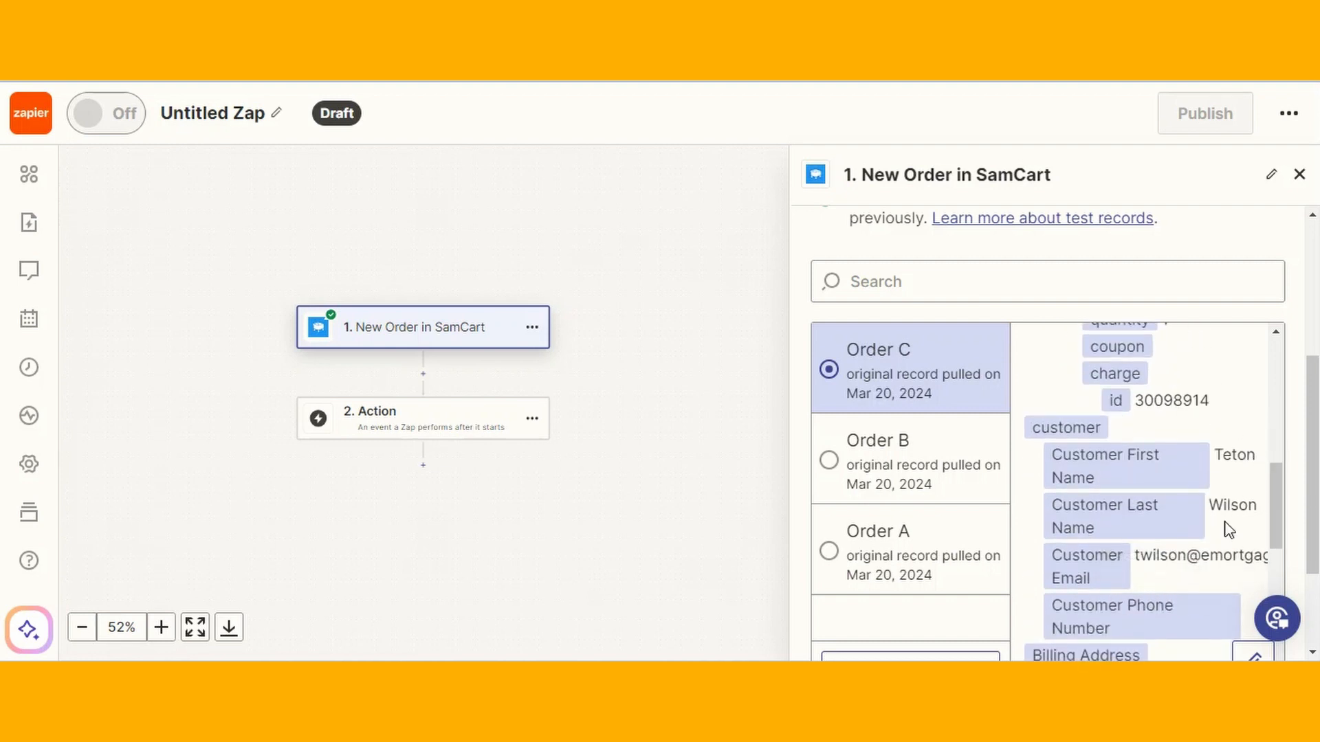
{"action": "scroll", "coordinate": [1229, 530], "scroll_direction": "down", "scroll_amount": 5}
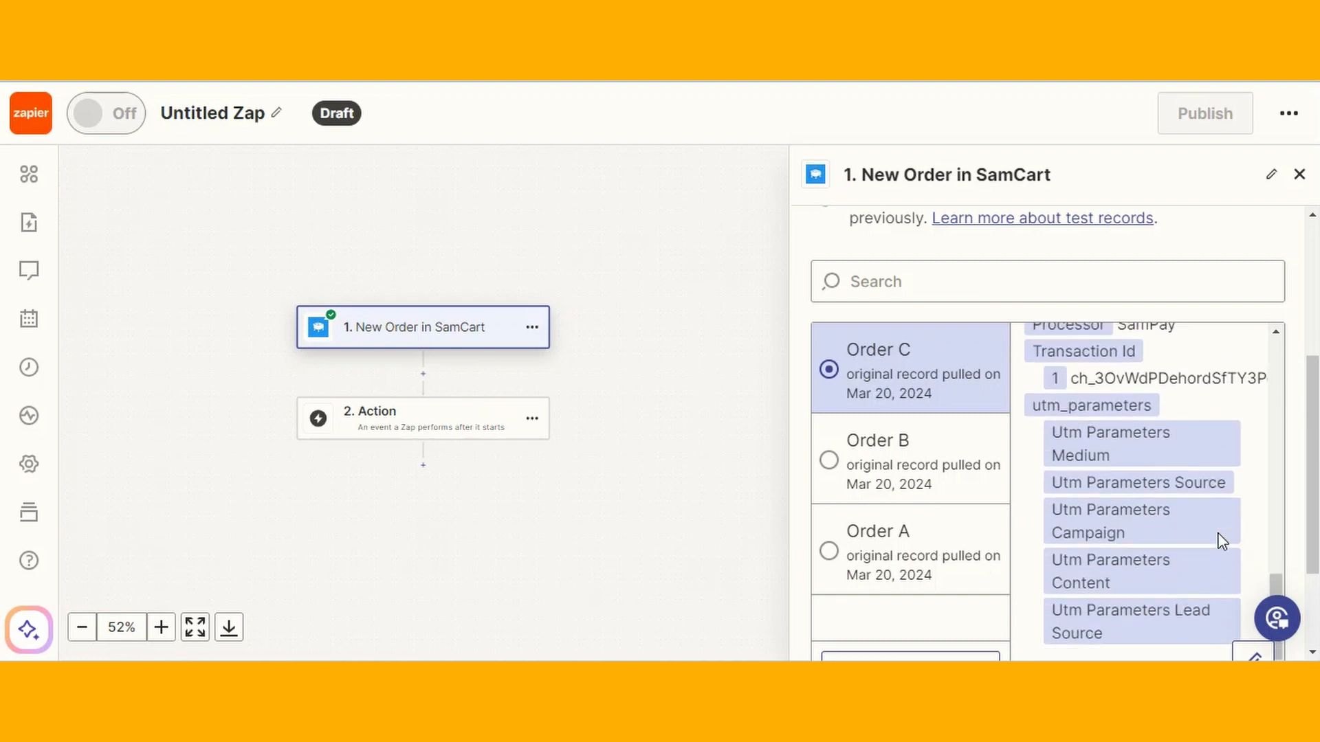
{"action": "scroll", "coordinate": [1221, 541], "scroll_direction": "up", "scroll_amount": 15}
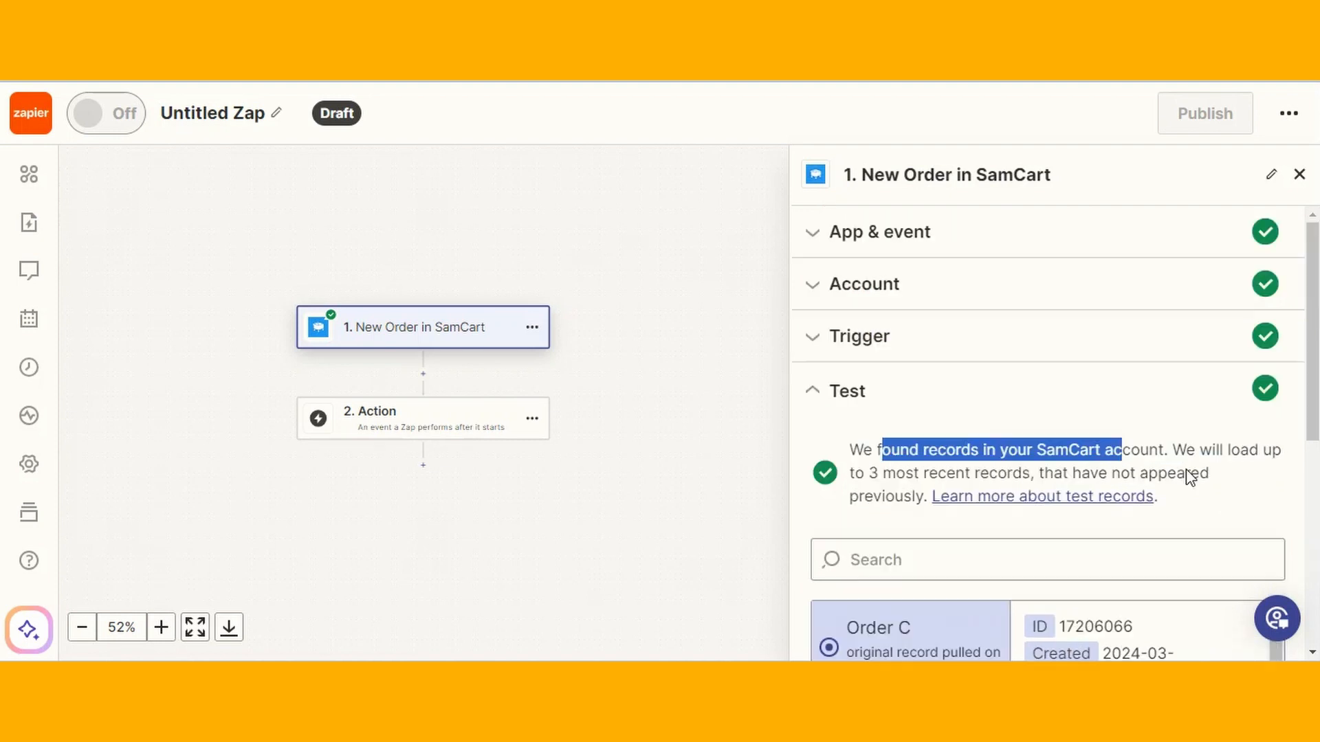
{"action": "left_click", "coordinate": [830, 409]}
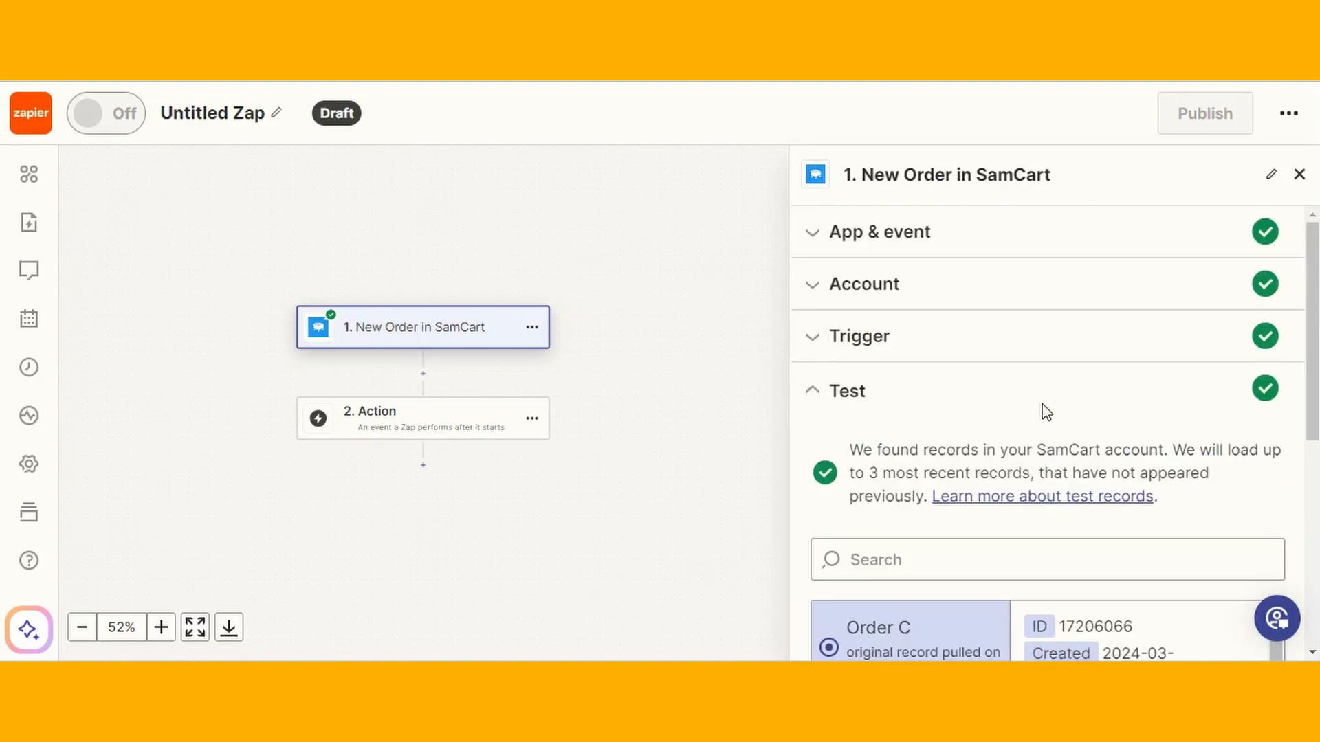
{"action": "scroll", "coordinate": [1046, 412], "scroll_direction": "down", "scroll_amount": 10}
Set the action step to Webhooks by Zapier with the POST event
{"action": "left_click", "coordinate": [1082, 623]}
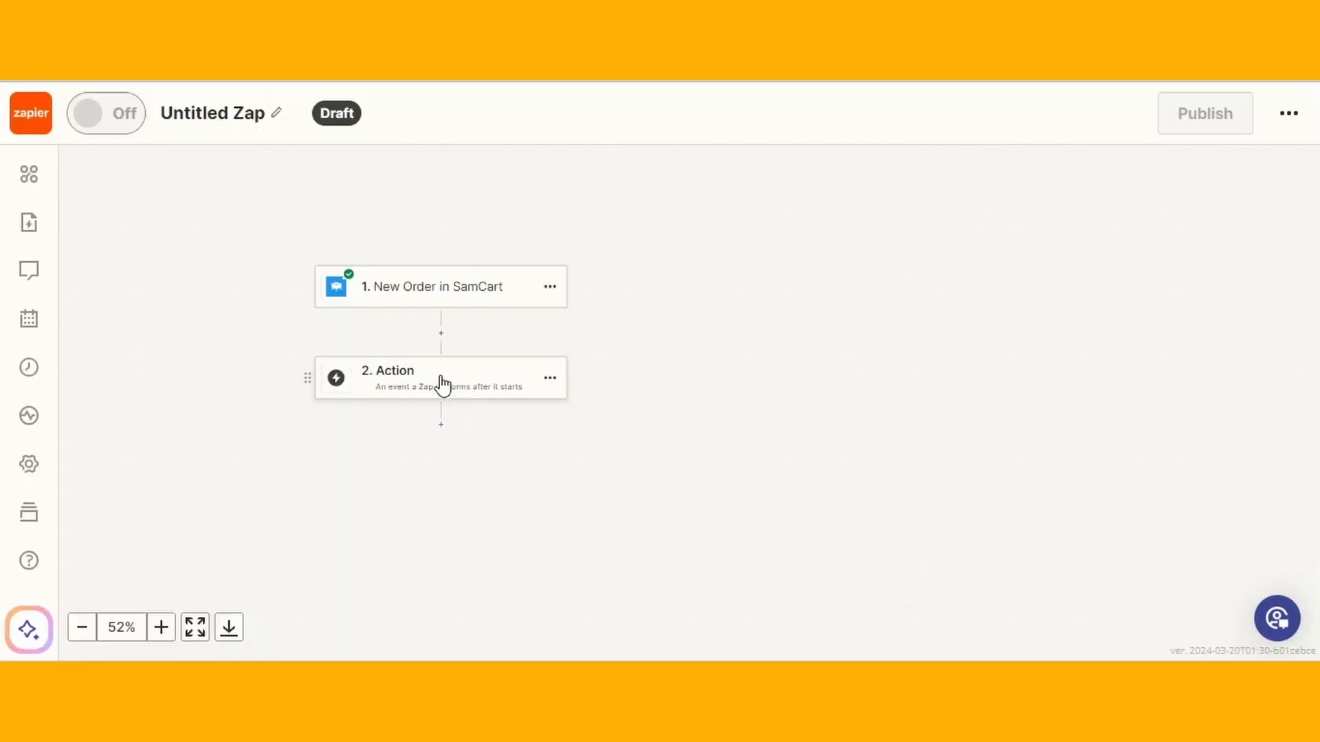
{"action": "left_click", "coordinate": [439, 389]}
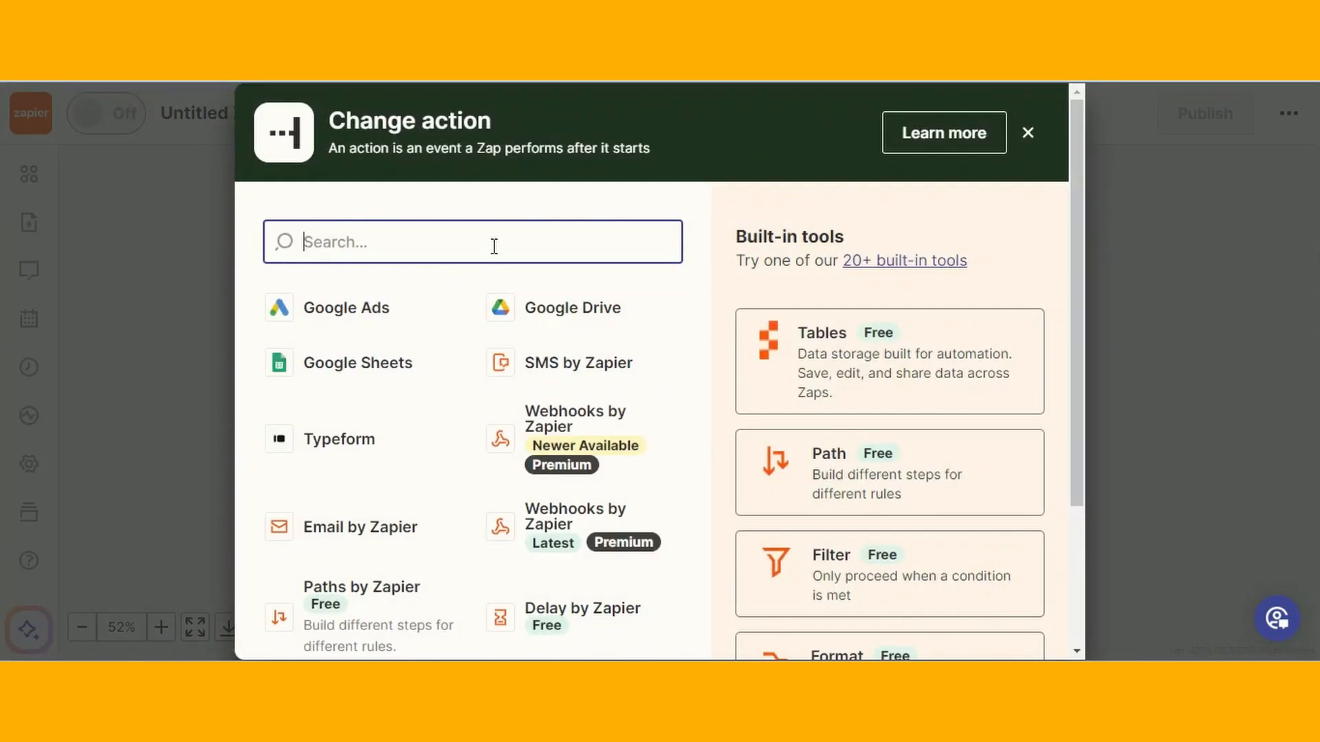
{"action": "left_click", "coordinate": [592, 433]}
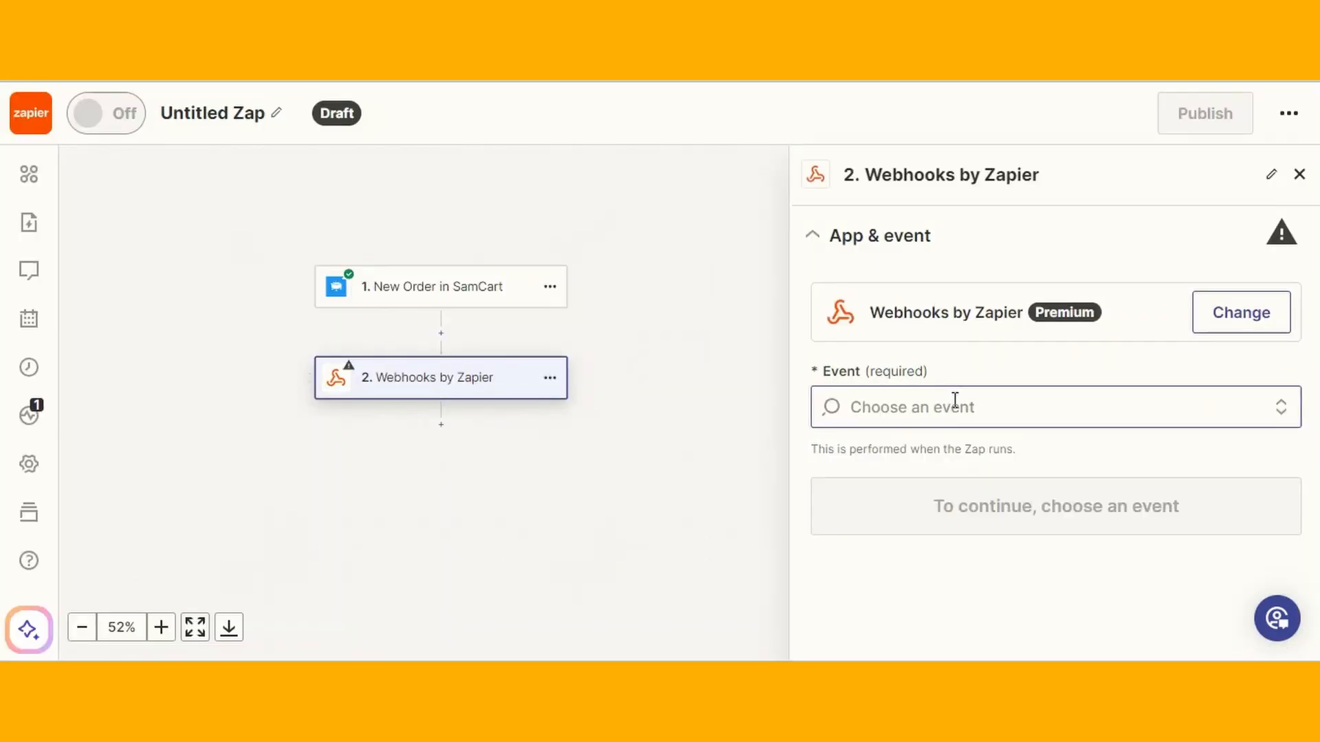
{"action": "left_click", "coordinate": [1278, 413]}
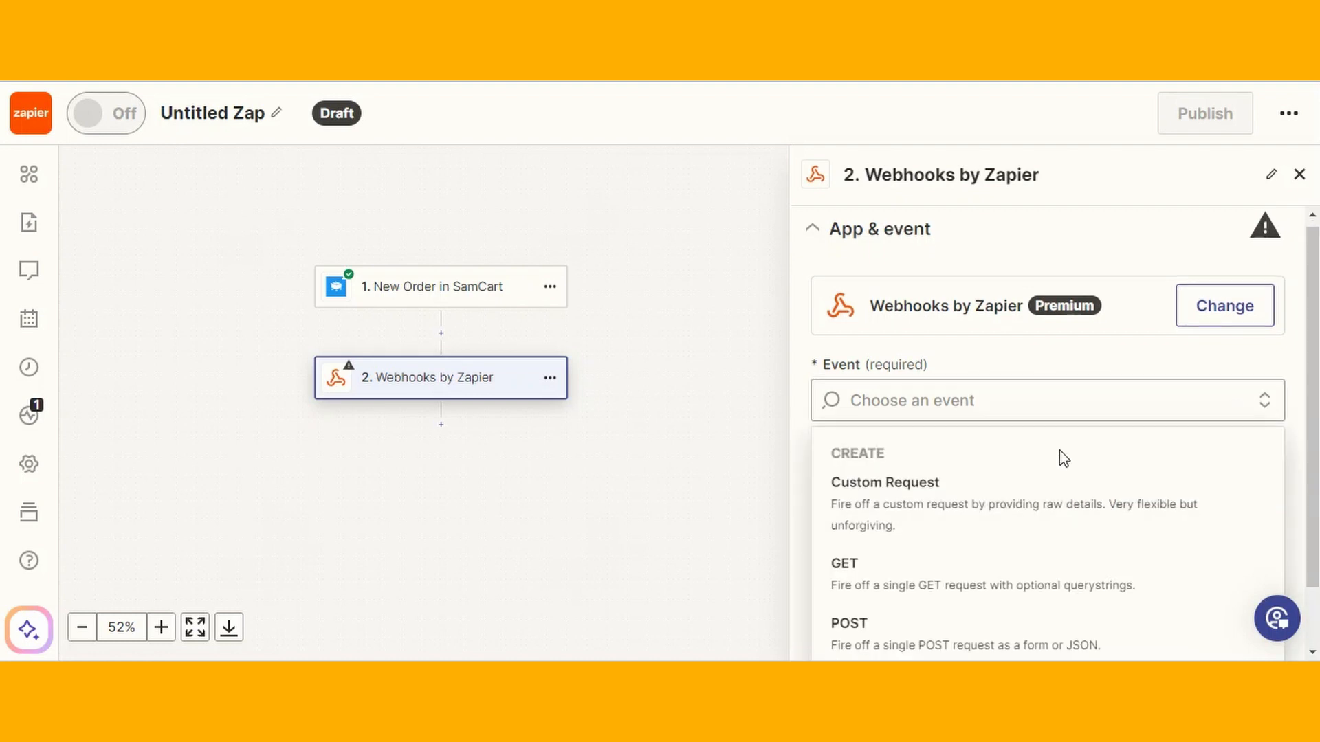
{"action": "scroll", "coordinate": [1060, 456], "scroll_direction": "down", "scroll_amount": 1}
{"action": "left_click", "coordinate": [917, 579]}
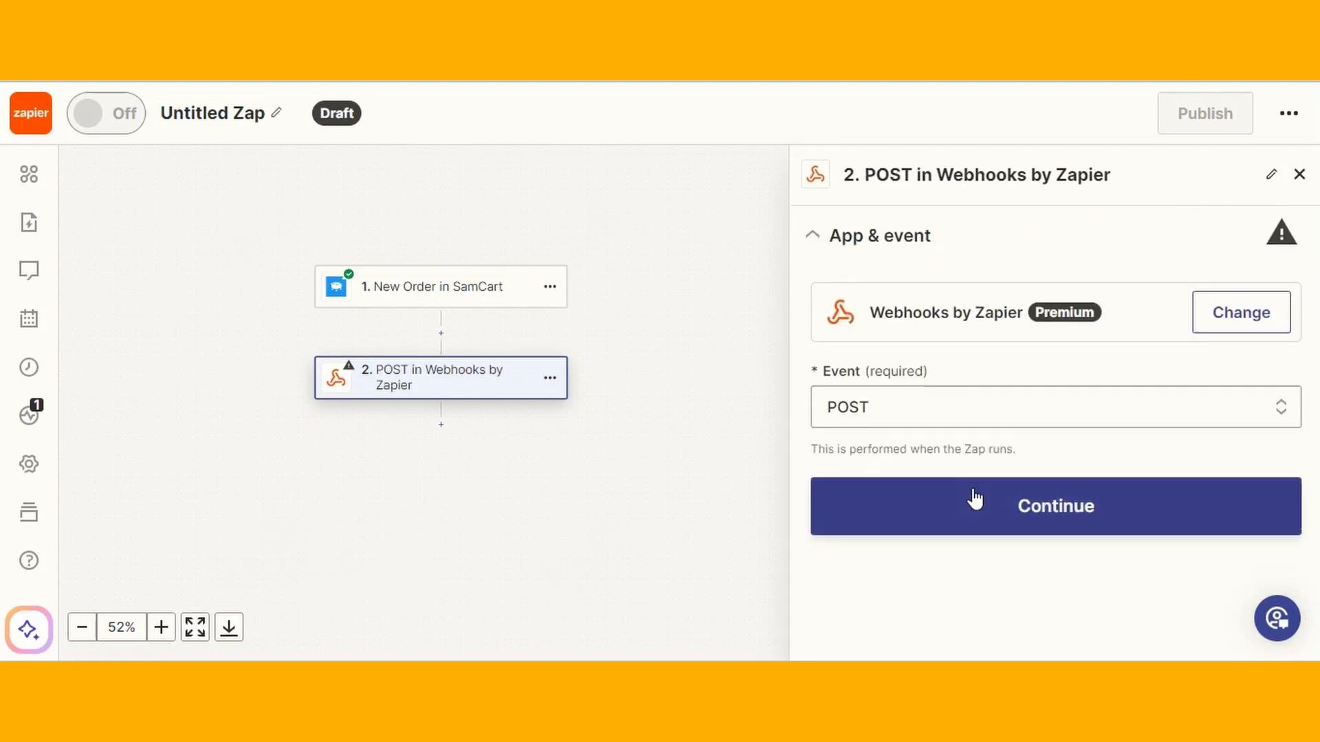
{"action": "left_click", "coordinate": [1051, 496]}
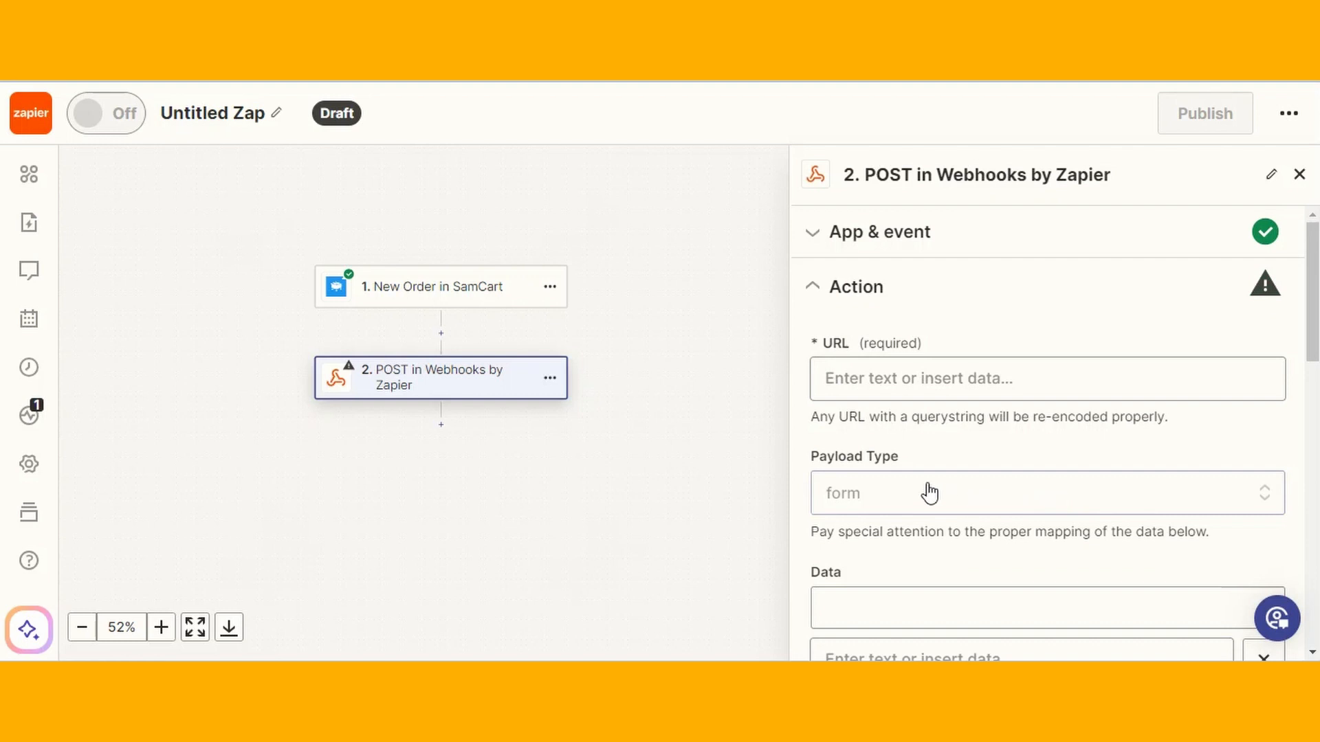
{"action": "scroll", "coordinate": [1064, 412], "scroll_direction": "down", "scroll_amount": 2}
{"action": "scroll", "coordinate": [947, 290], "scroll_direction": "up", "scroll_amount": 1}
Paste the GoHighLevel inbound webhook URL into the POST step's URL field
{"action": "left_click", "coordinate": [897, 294]}
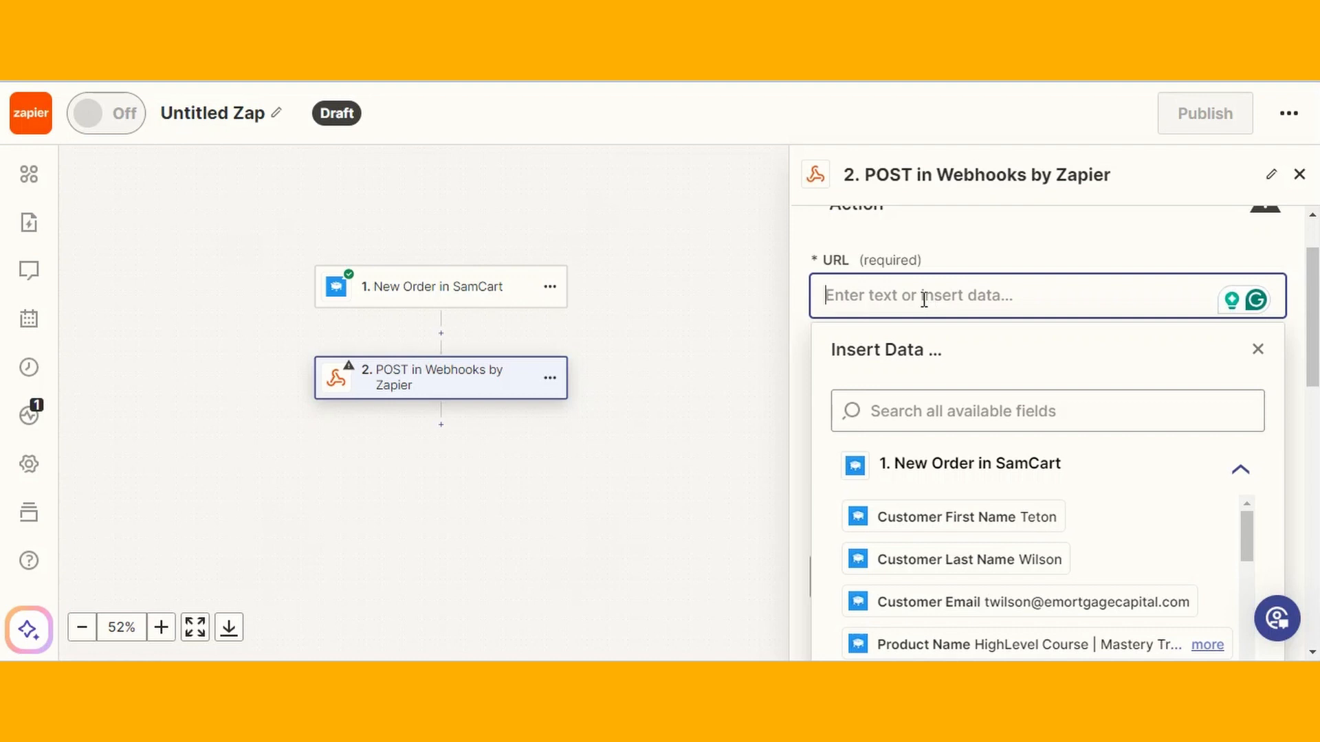
{"action": "left_click", "coordinate": [1051, 259]}
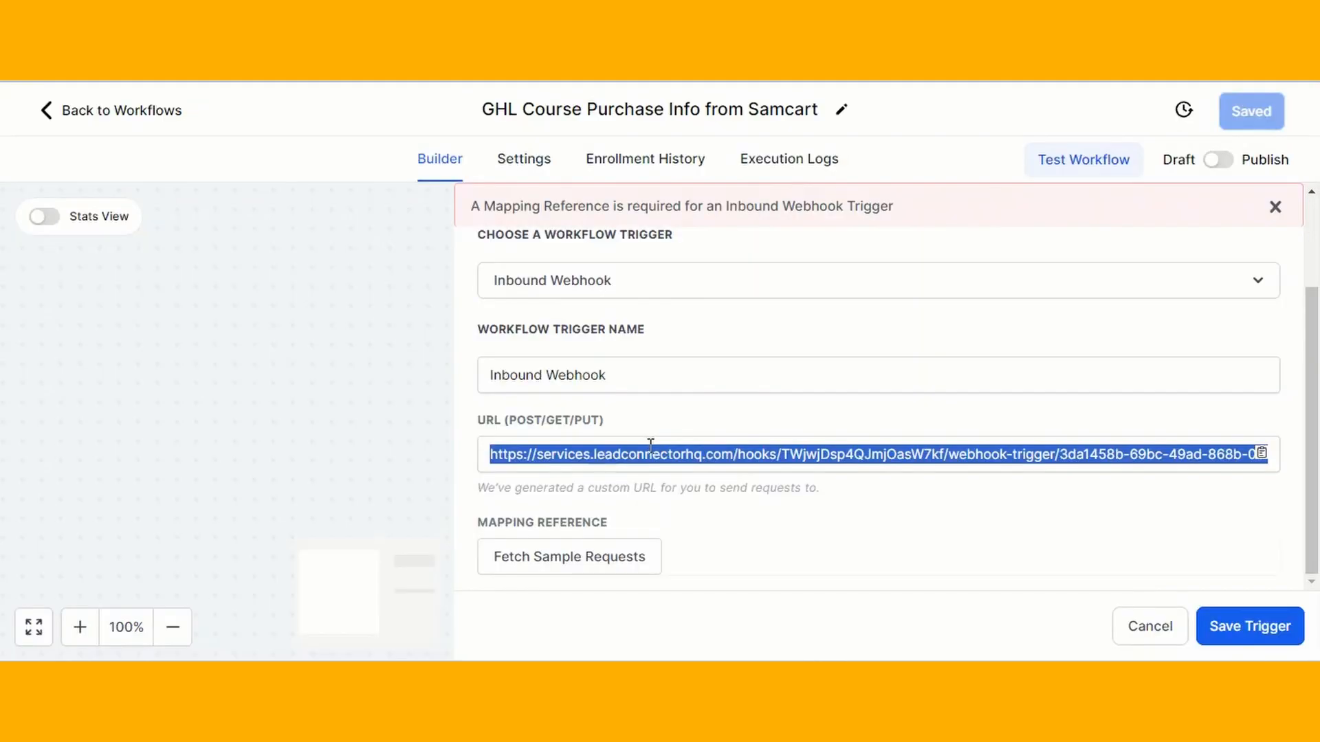
{"action": "left_click", "coordinate": [653, 448]}
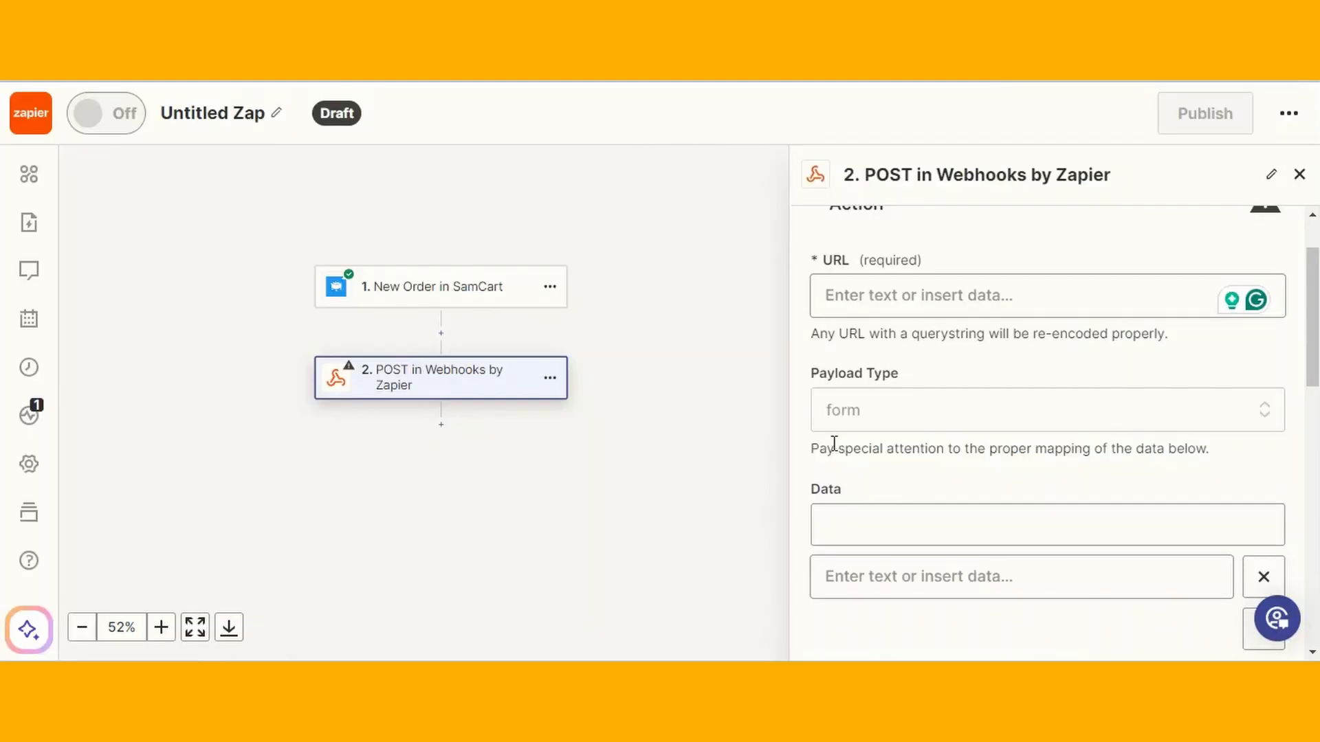
{"action": "left_click", "coordinate": [894, 294]}
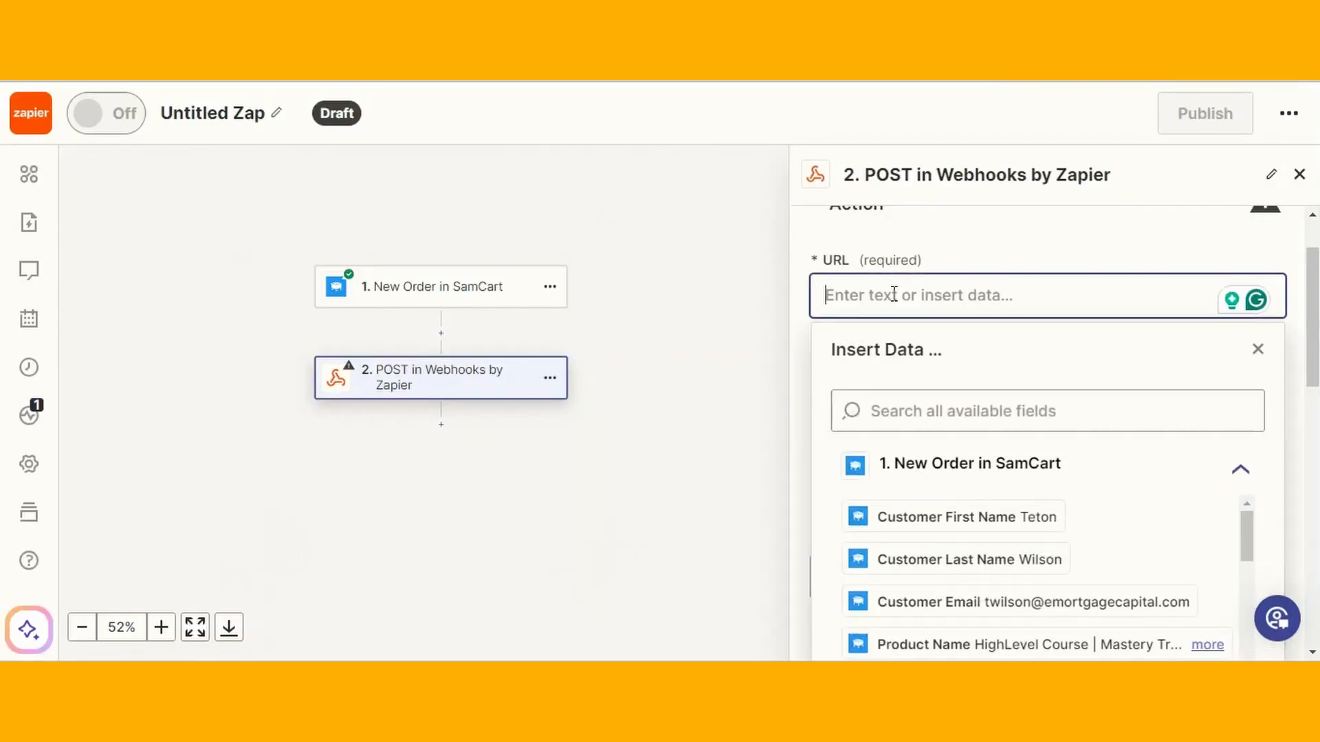
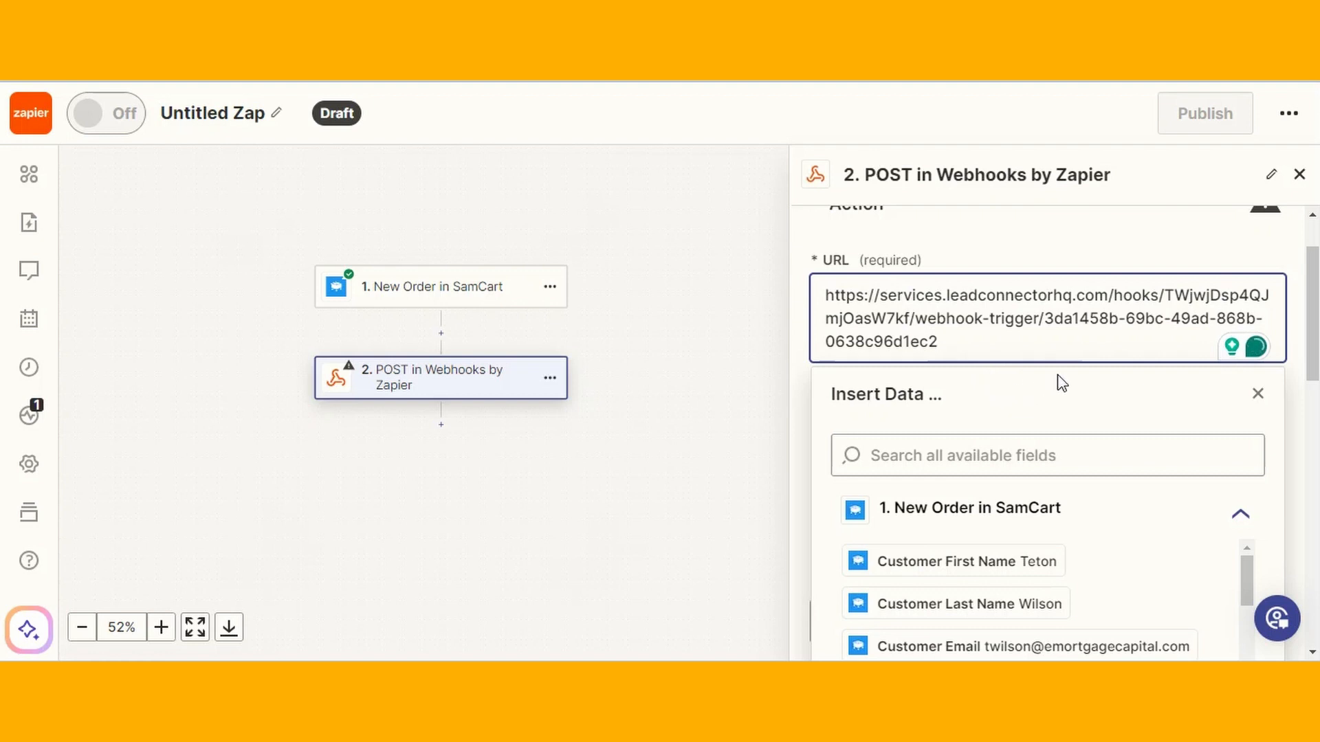
{"action": "left_click", "coordinate": [1306, 400]}
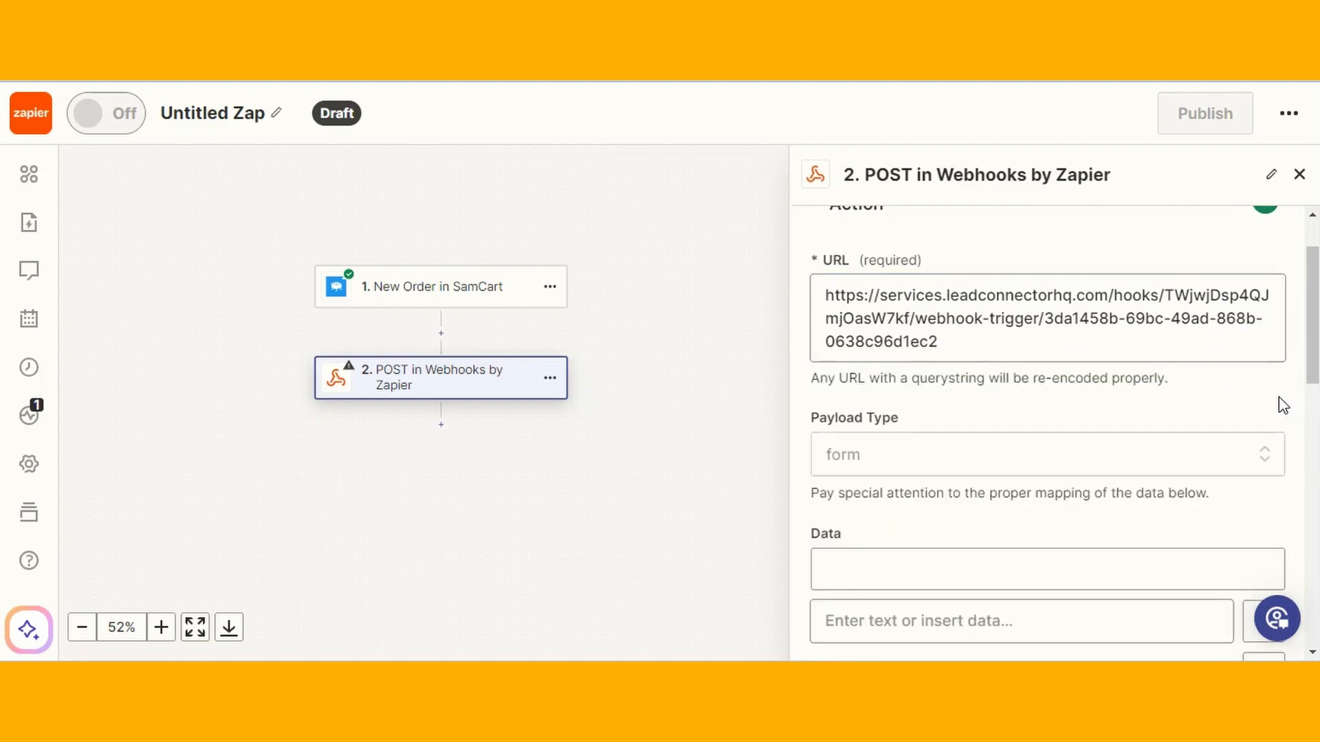
Confirm the POST action settings and move to testing
{"action": "scroll", "coordinate": [1092, 383], "scroll_direction": "down", "scroll_amount": 15}
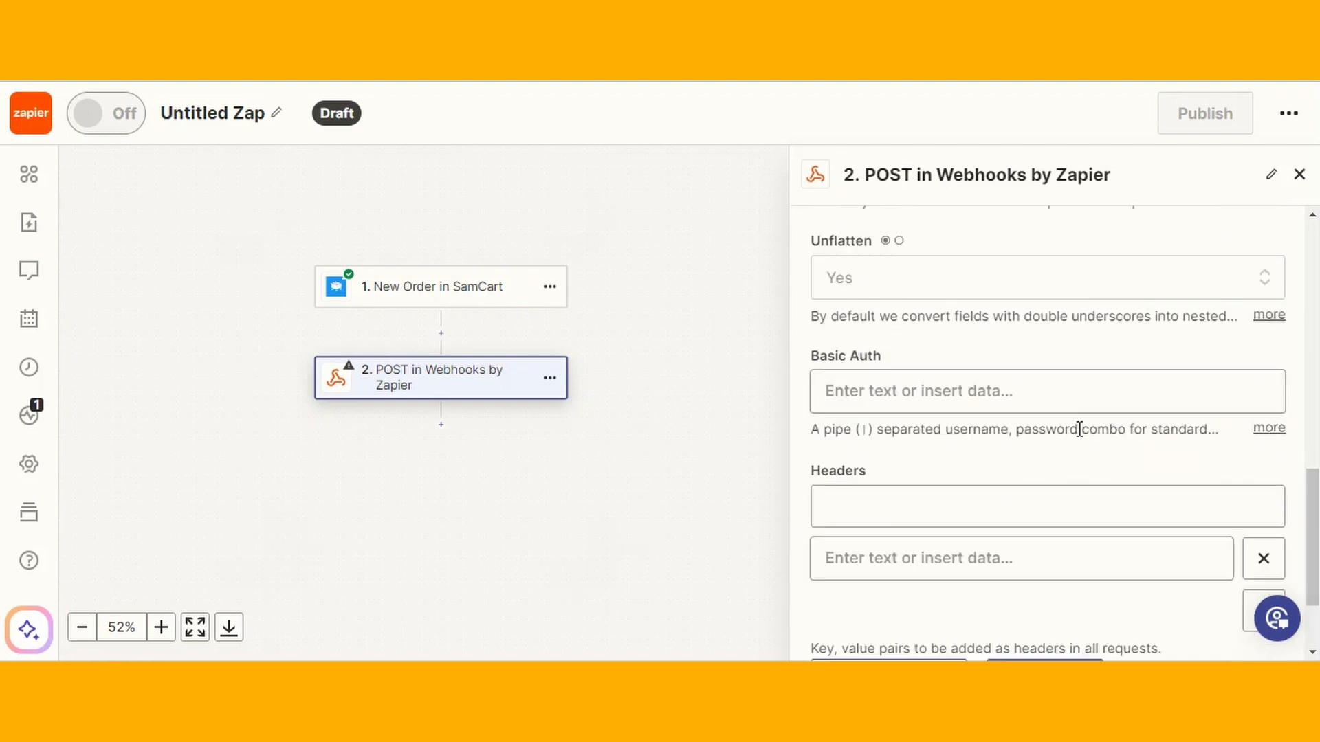
{"action": "scroll", "coordinate": [912, 476], "scroll_direction": "down", "scroll_amount": 2}
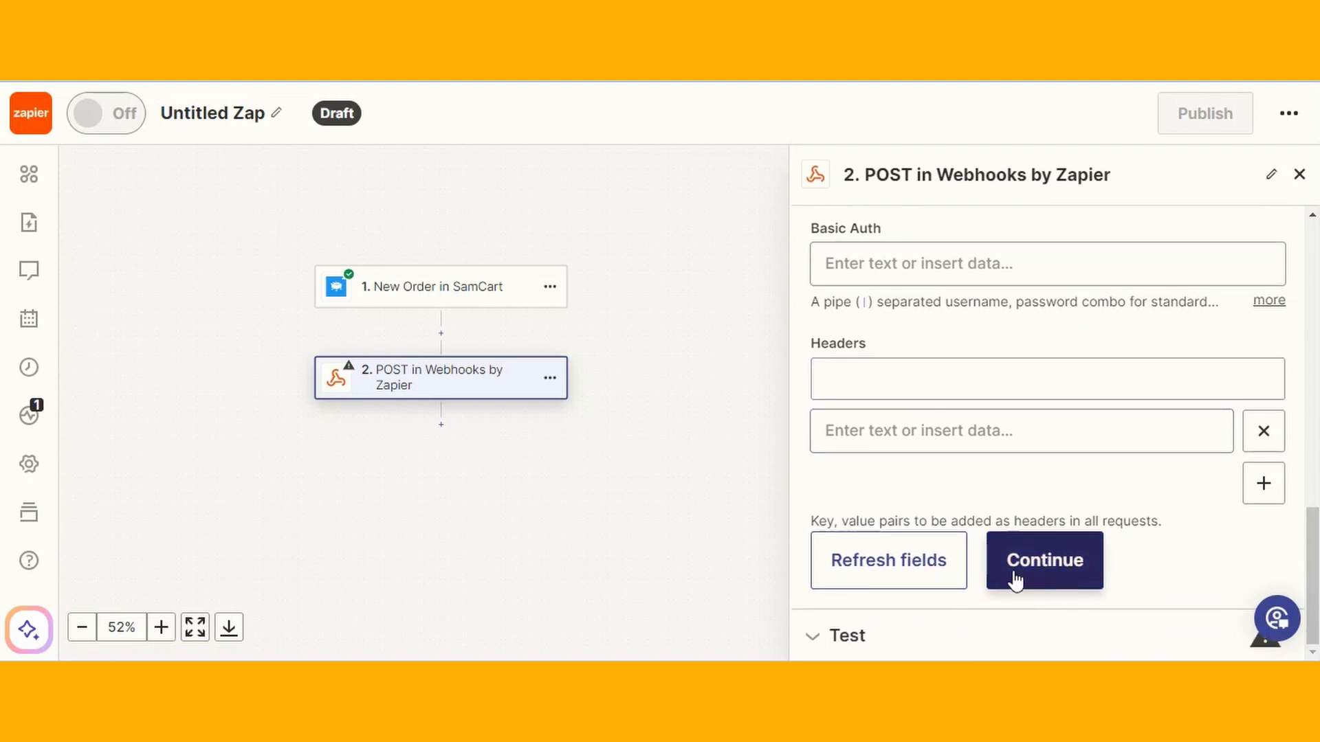
{"action": "left_click", "coordinate": [1055, 568]}
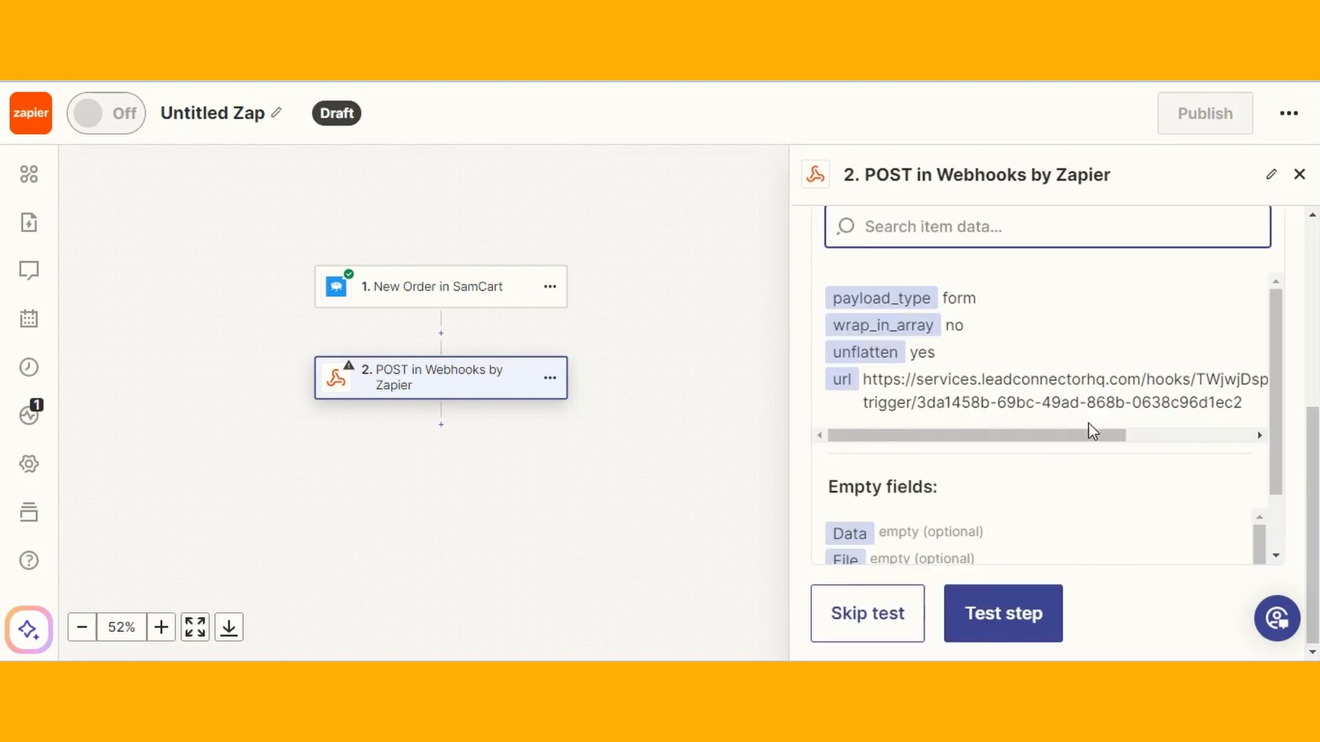
{"action": "scroll", "coordinate": [1041, 377], "scroll_direction": "up", "scroll_amount": 5}
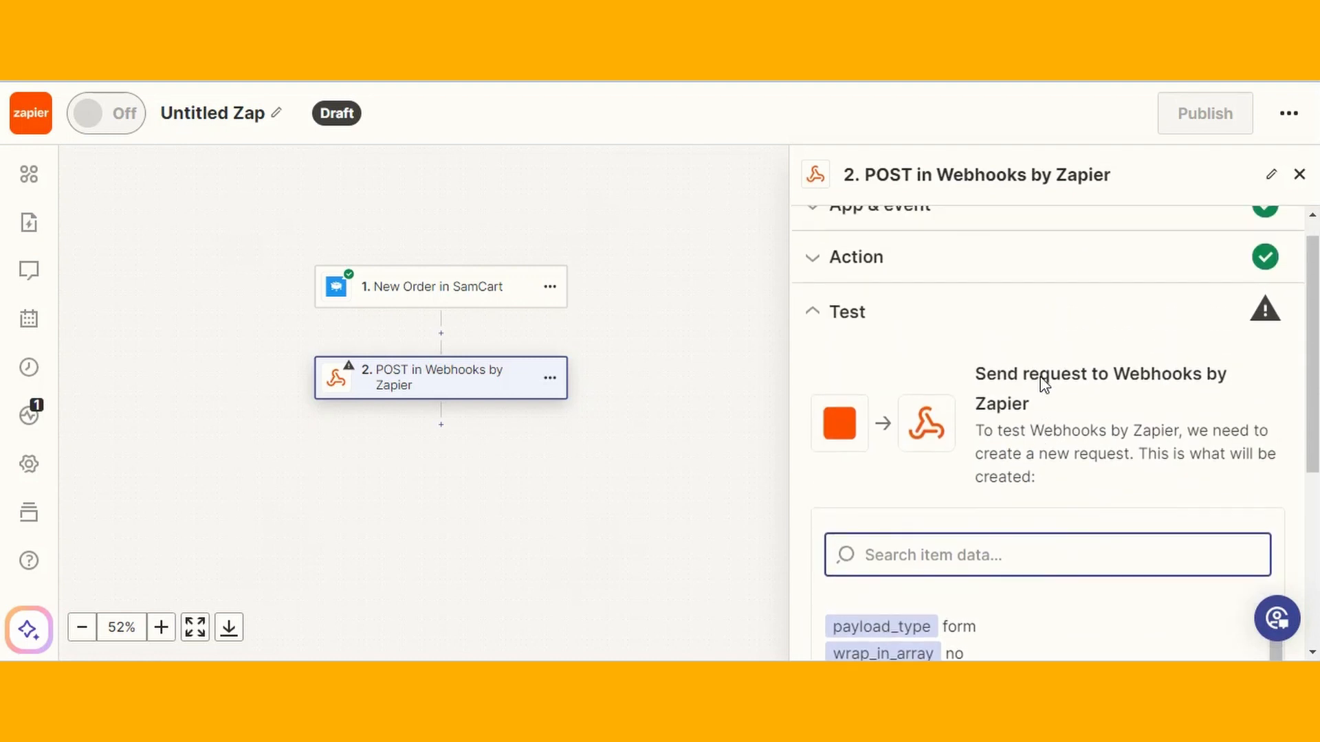
{"action": "scroll", "coordinate": [1041, 383], "scroll_direction": "down", "scroll_amount": 3}
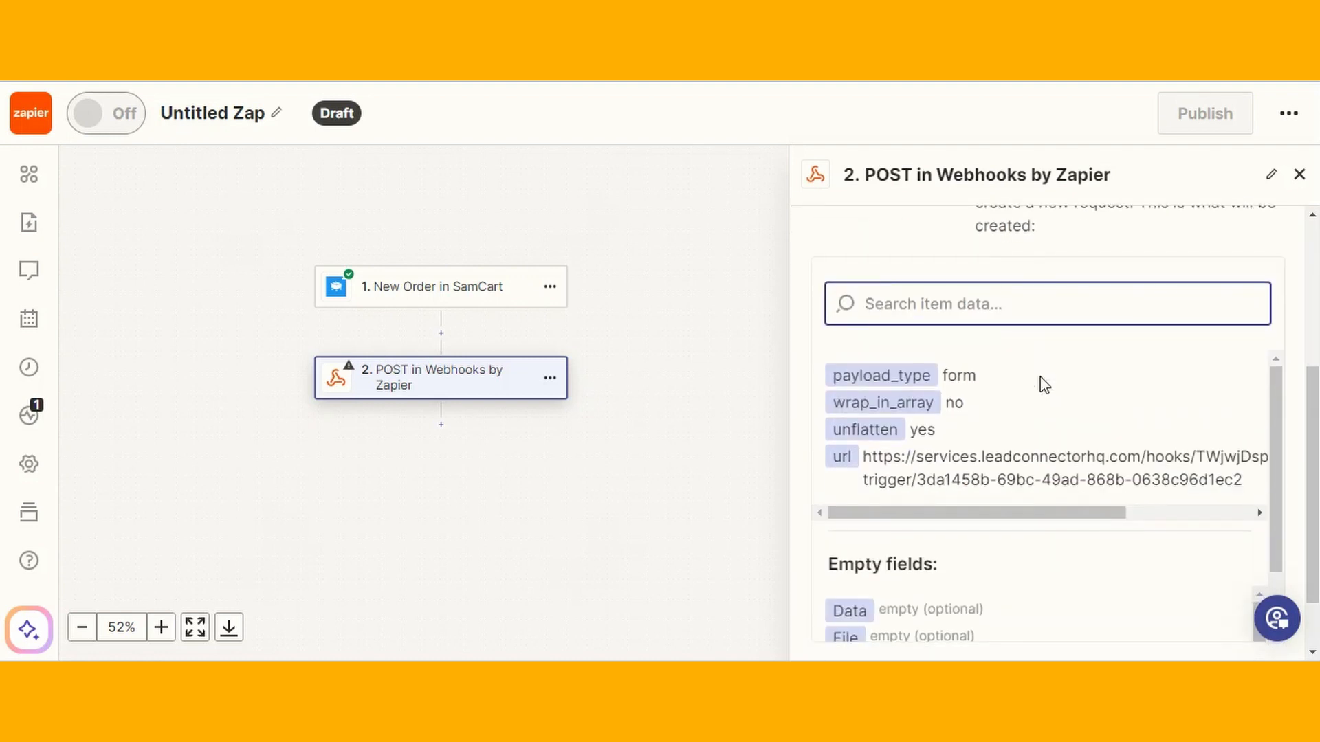
{"action": "scroll", "coordinate": [1041, 377], "scroll_direction": "down", "scroll_amount": 2}
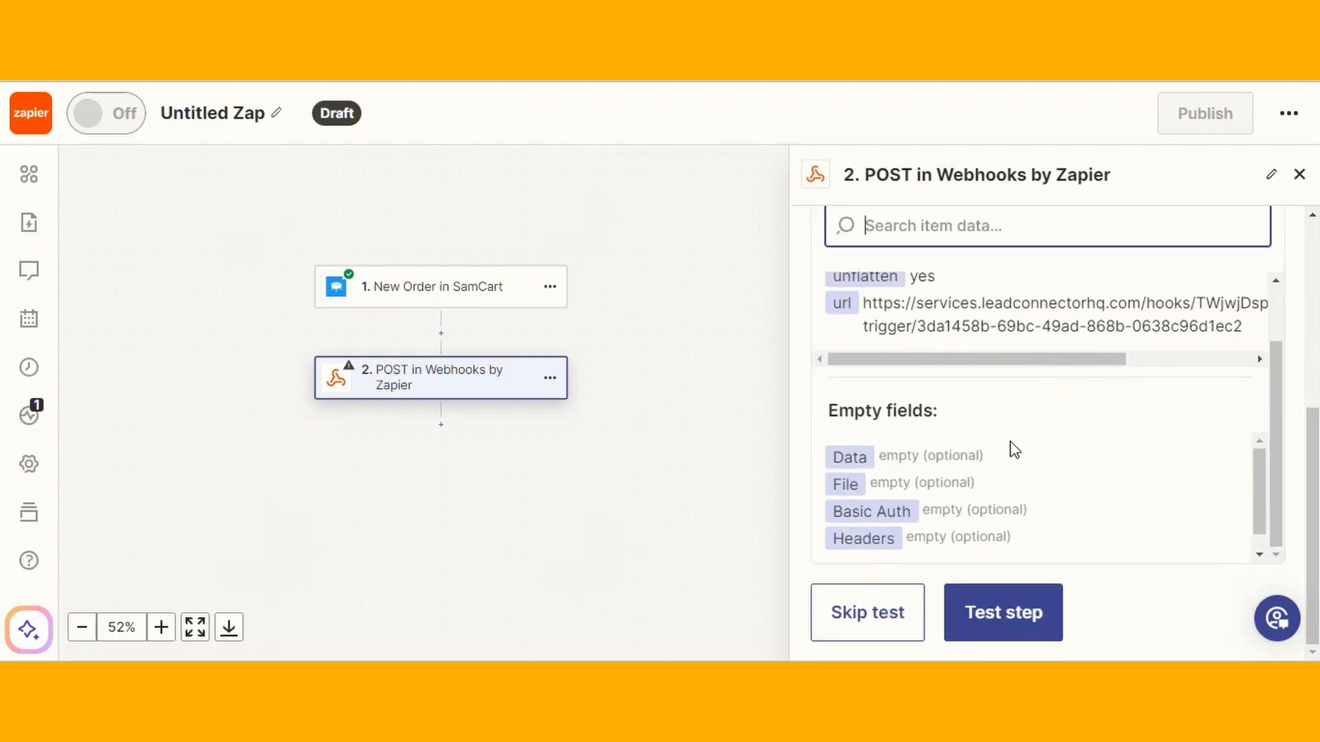
Test the webhook step, getting 'Success: test request received', and publish the Zap
{"action": "left_click", "coordinate": [996, 615]}
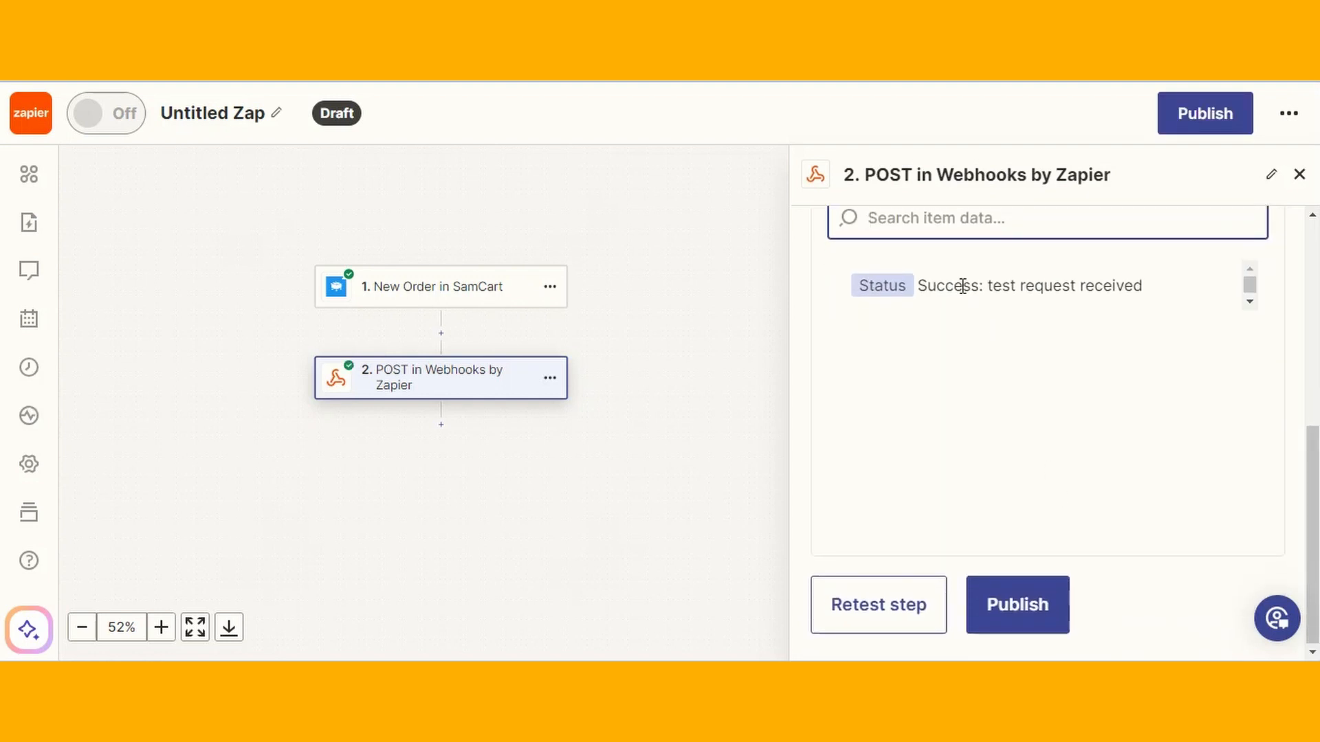
{"action": "left_click_drag", "start_coordinate": [927, 286], "coordinate": [1175, 277]}
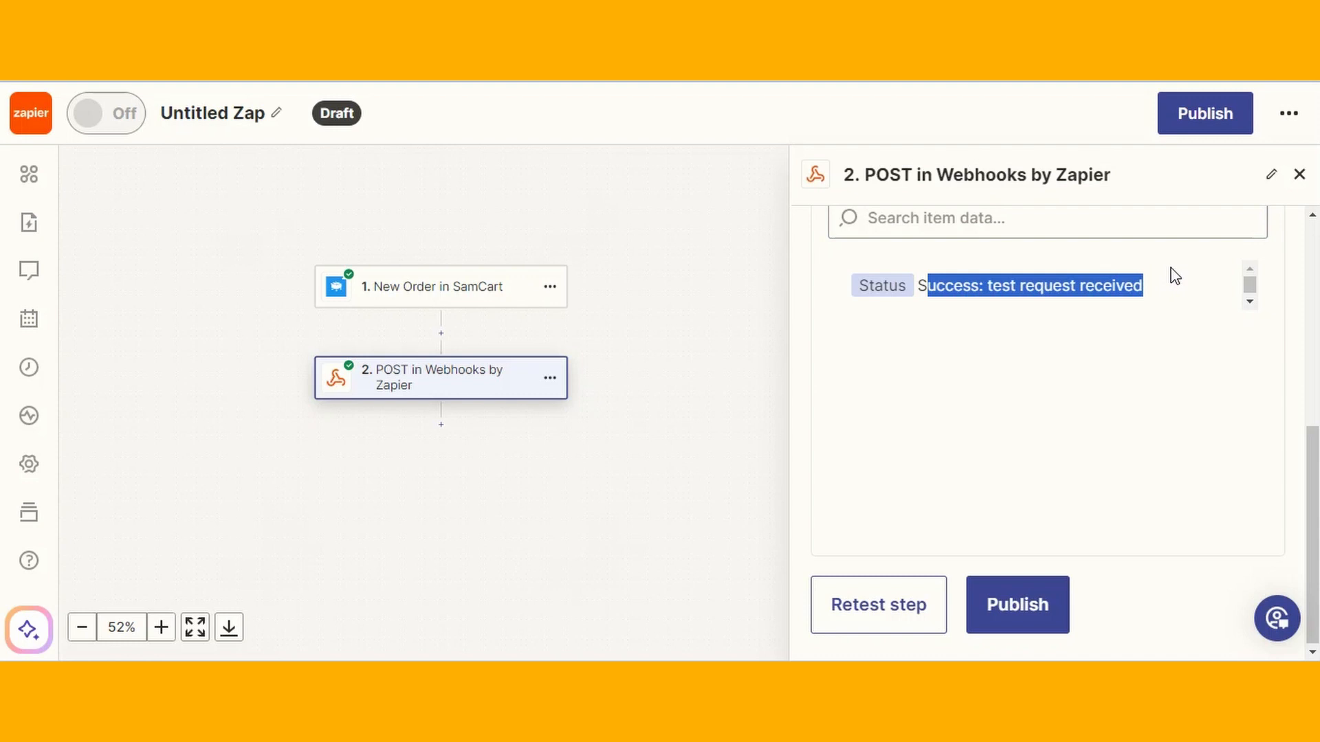
{"action": "left_click", "coordinate": [1176, 276]}
{"action": "scroll", "coordinate": [980, 341], "scroll_direction": "up", "scroll_amount": 3}
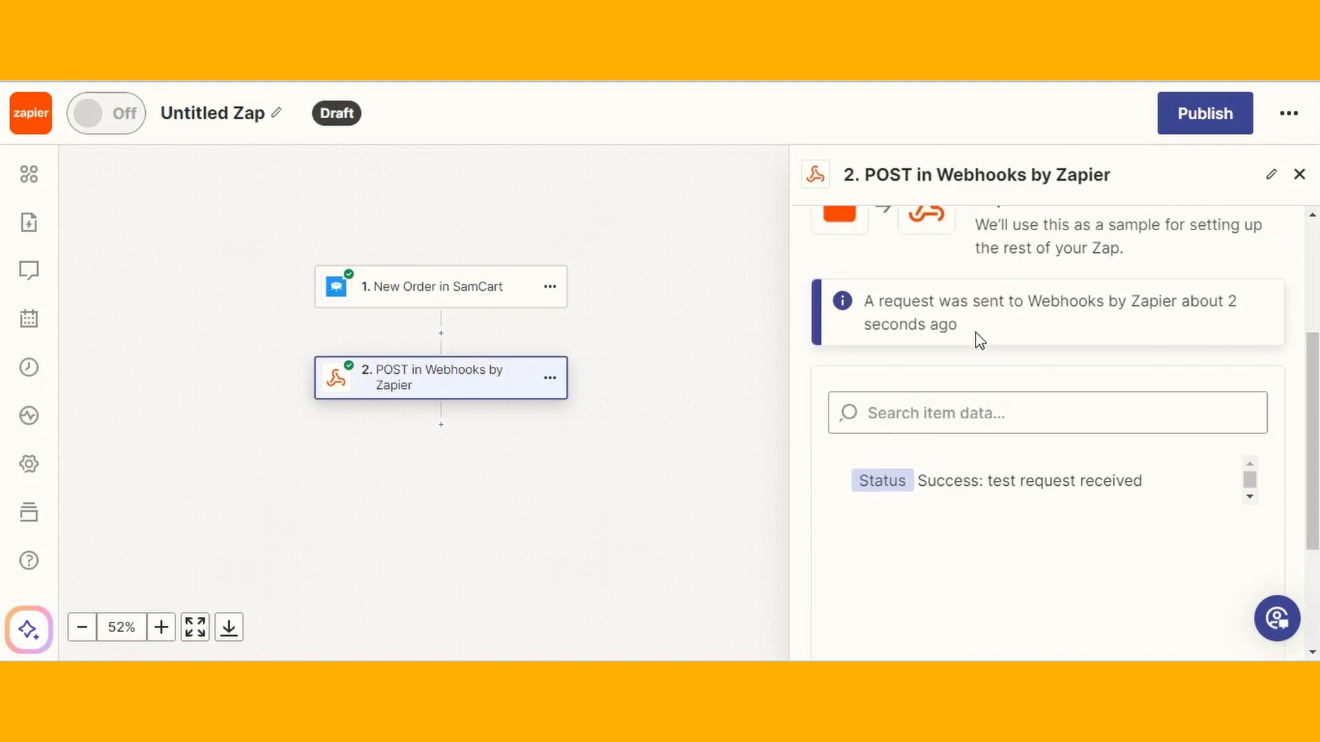
{"action": "scroll", "coordinate": [984, 470], "scroll_direction": "down", "scroll_amount": 1}
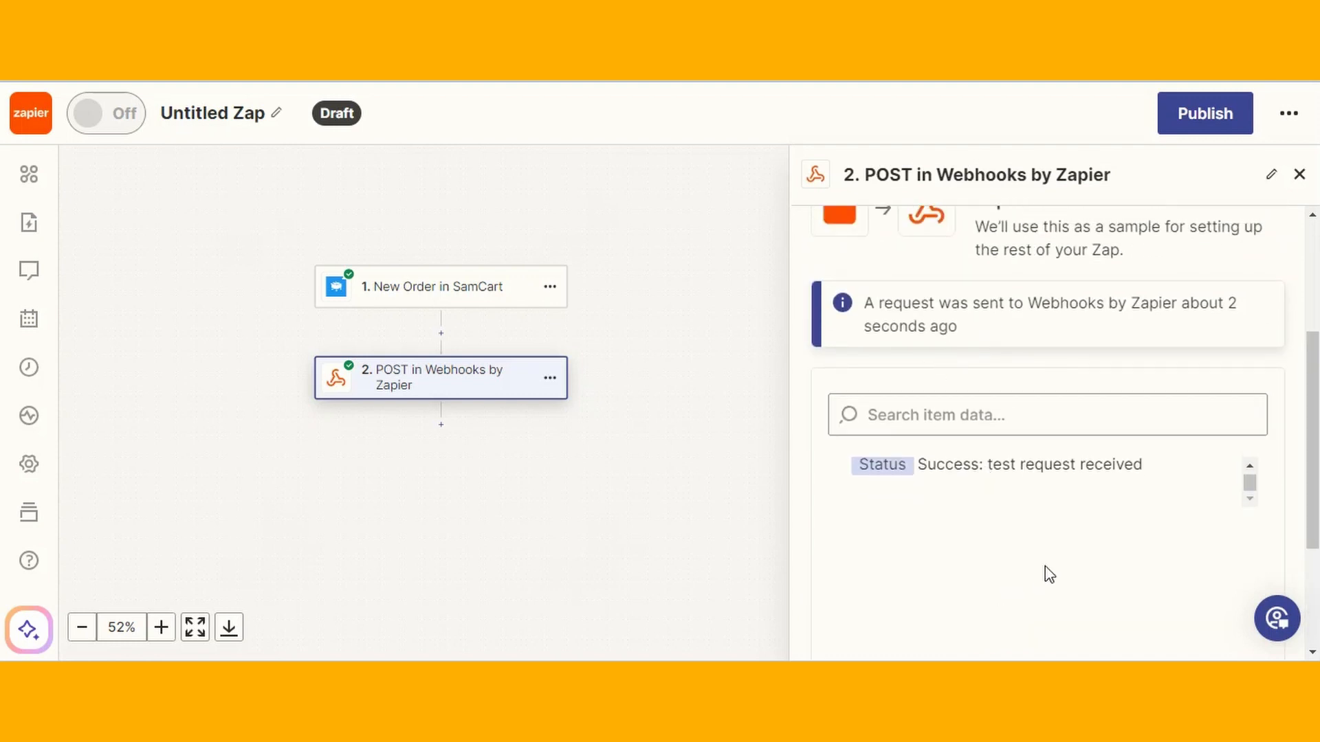
{"action": "scroll", "coordinate": [1049, 574], "scroll_direction": "down", "scroll_amount": 3}
{"action": "left_click", "coordinate": [1038, 607]}
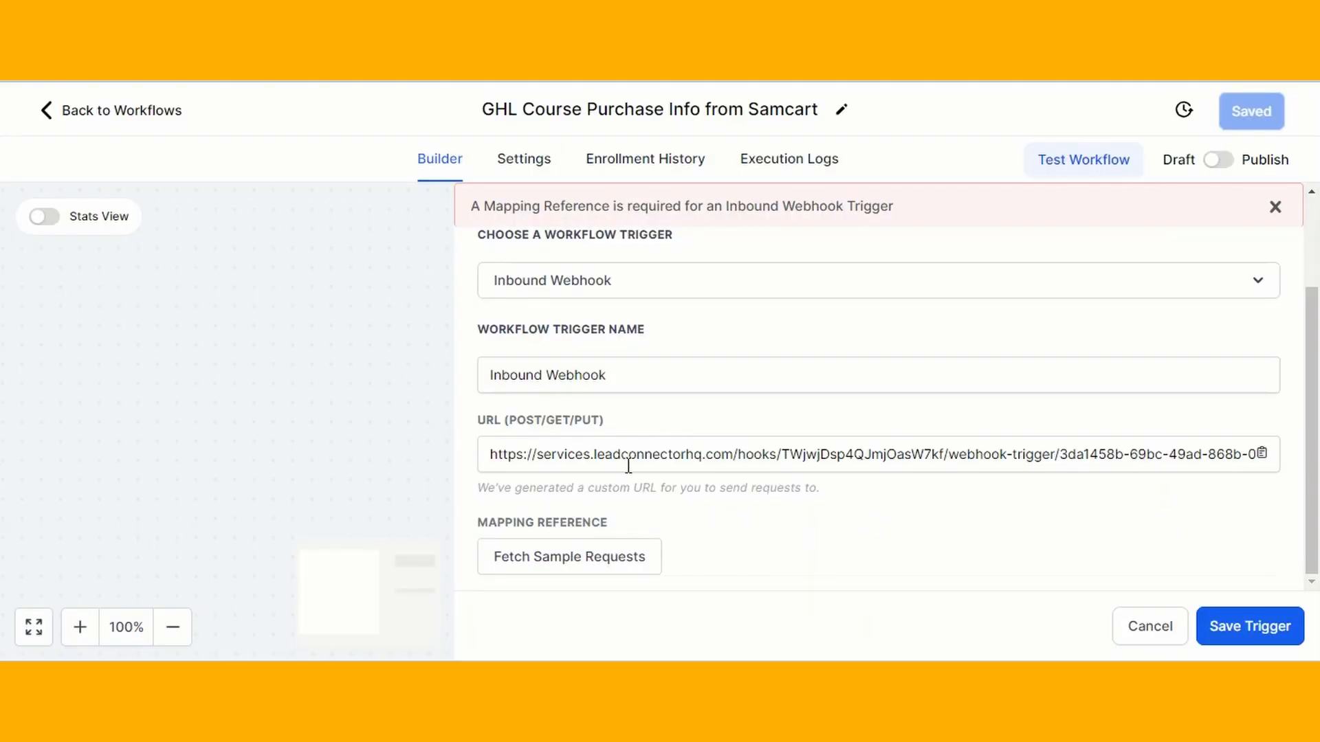
Fetch sample requests, pick the 2024-03-20 request as mapping reference, and review its SamCart order JSON
{"action": "left_click", "coordinate": [630, 560]}
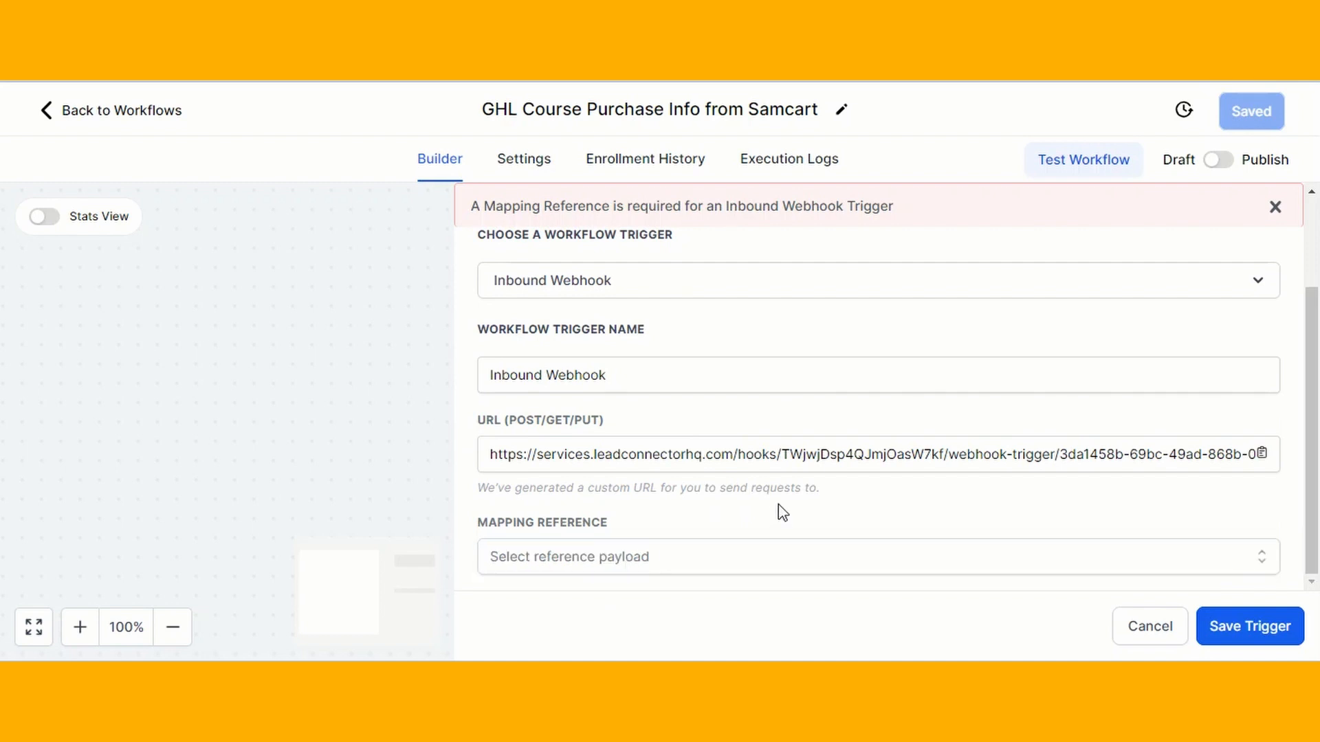
{"action": "left_click", "coordinate": [722, 558]}
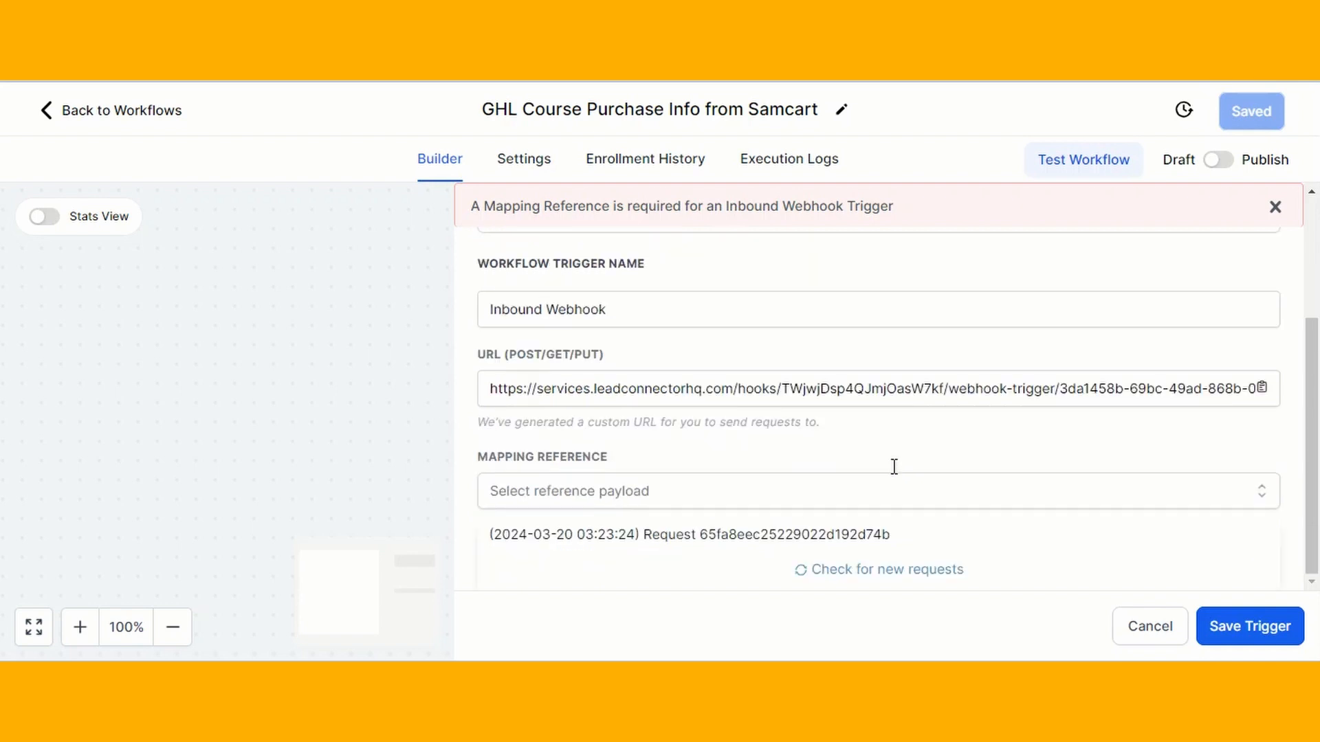
{"action": "left_click", "coordinate": [798, 547]}
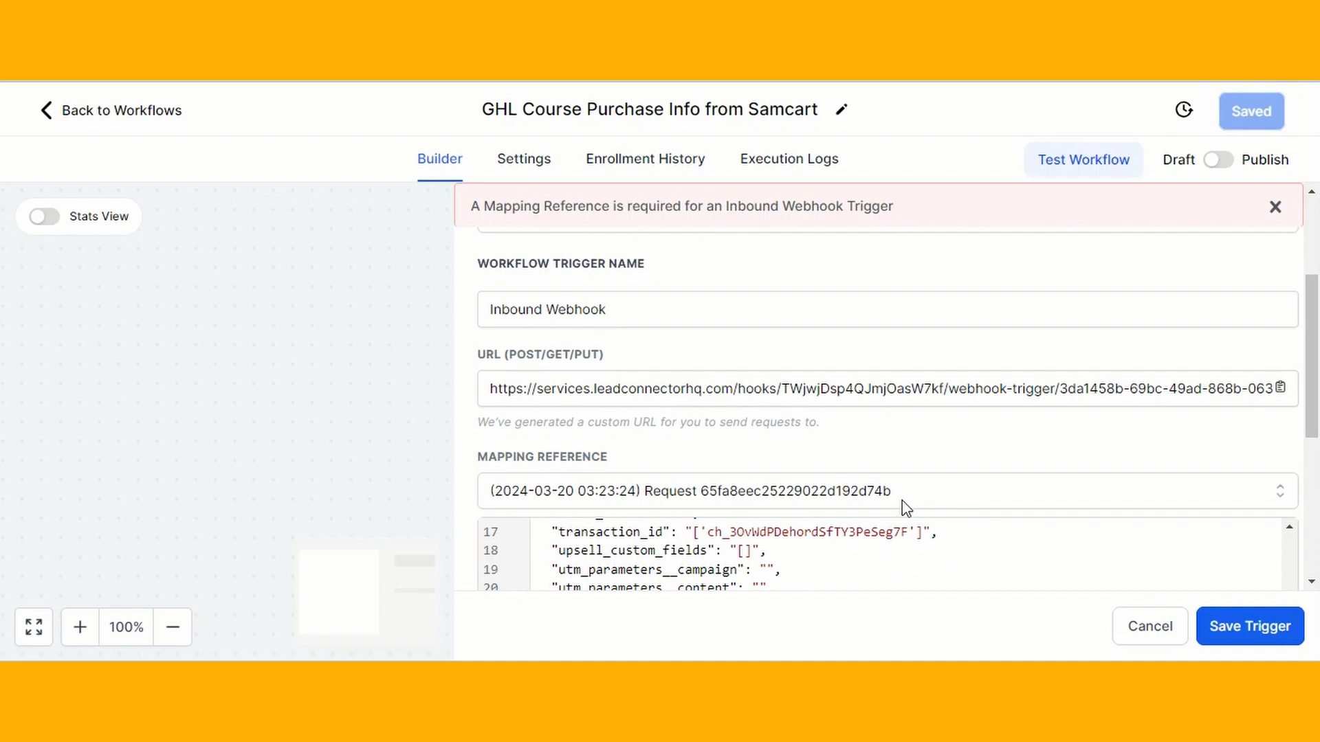
{"action": "scroll", "coordinate": [906, 509], "scroll_direction": "down", "scroll_amount": 3}
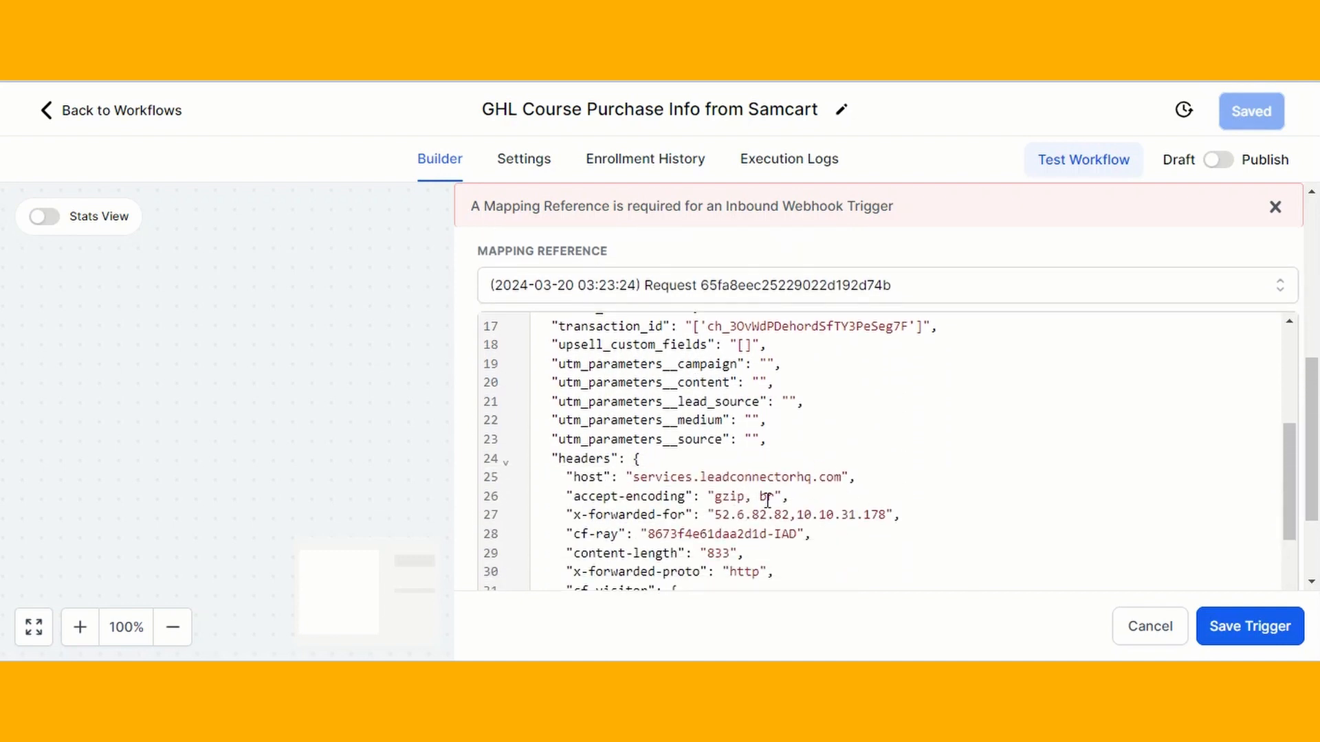
{"action": "scroll", "coordinate": [767, 498], "scroll_direction": "down", "scroll_amount": 5}
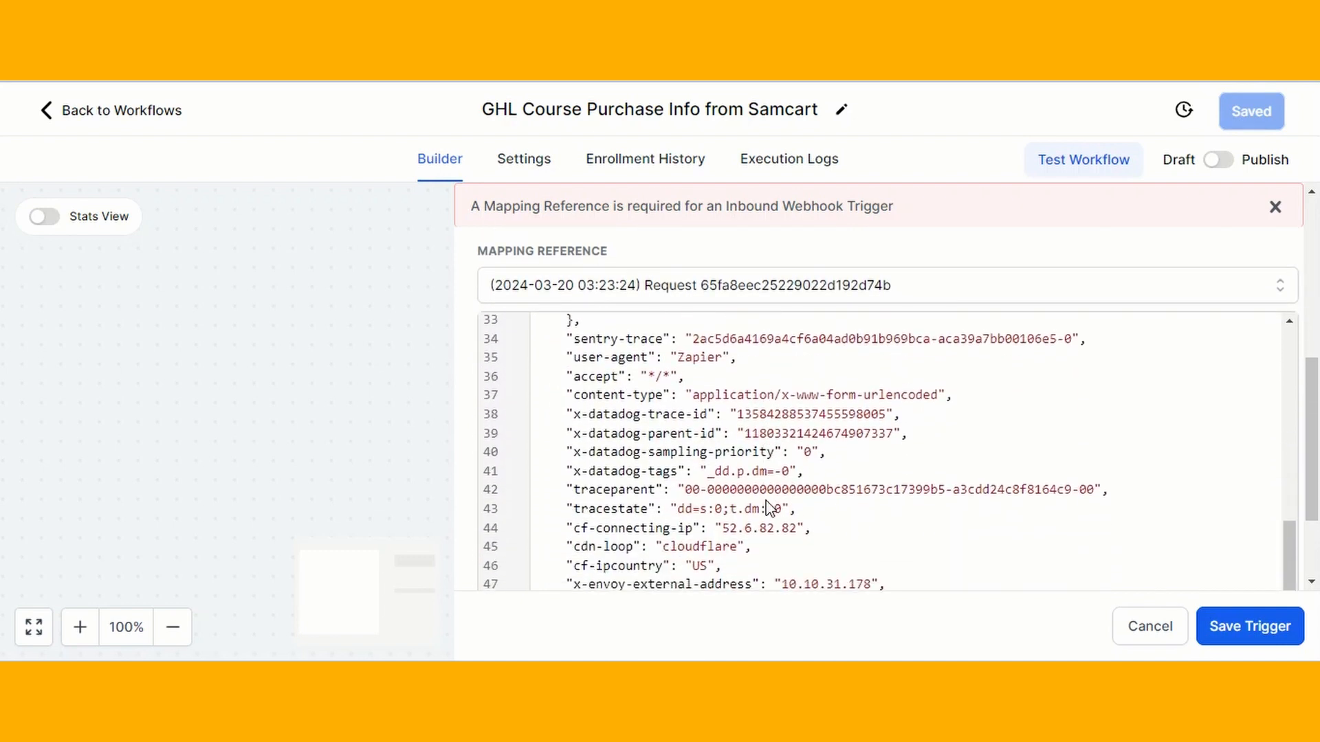
{"action": "scroll", "coordinate": [767, 508], "scroll_direction": "down", "scroll_amount": 2}
{"action": "scroll", "coordinate": [767, 508], "scroll_direction": "down", "scroll_amount": 3}
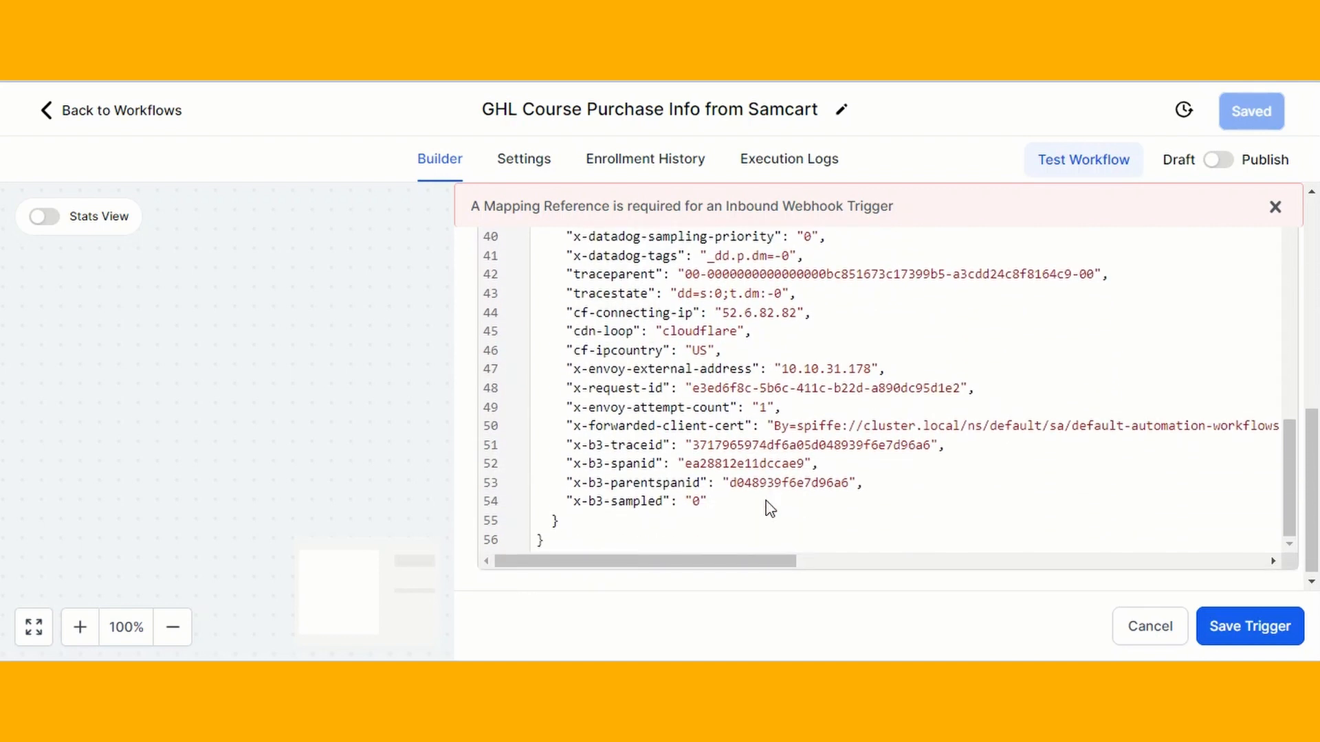
{"action": "scroll", "coordinate": [767, 509], "scroll_direction": "up", "scroll_amount": 3}
{"action": "scroll", "coordinate": [768, 507], "scroll_direction": "up", "scroll_amount": 10}
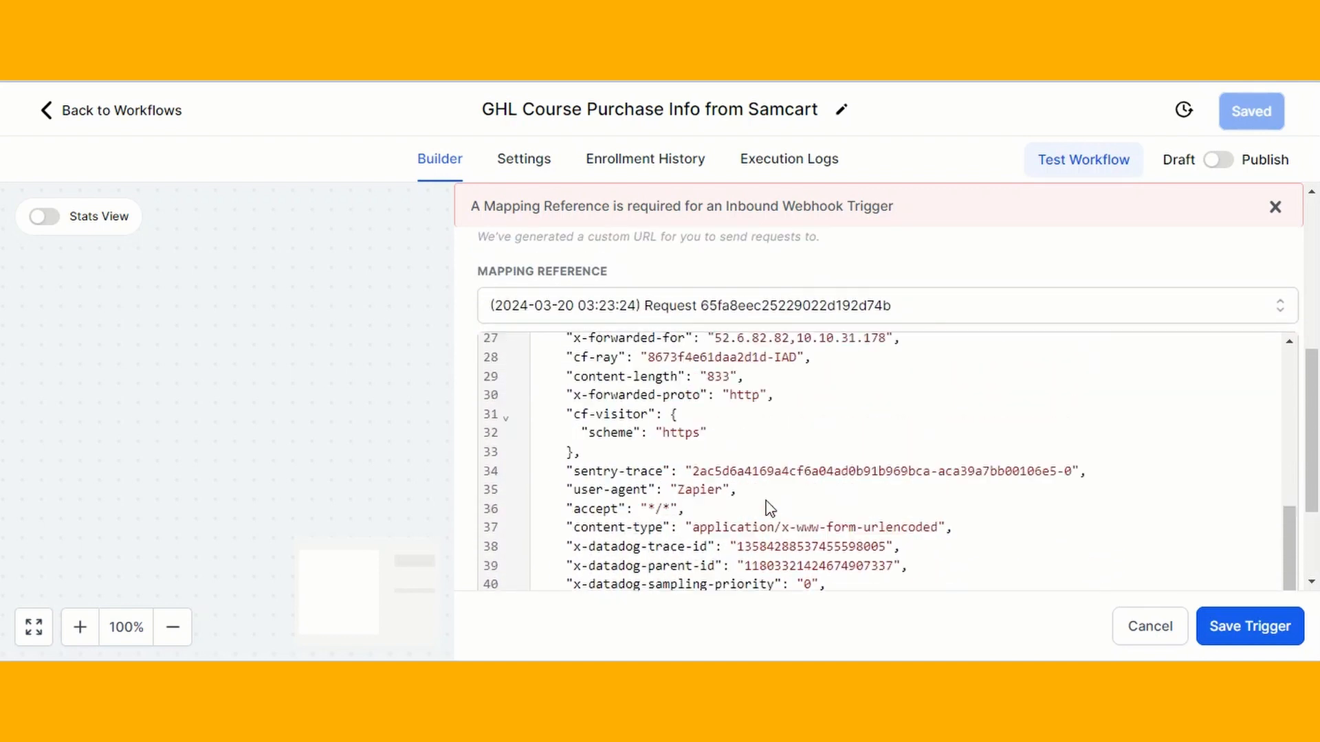
{"action": "scroll", "coordinate": [767, 507], "scroll_direction": "up", "scroll_amount": 3}
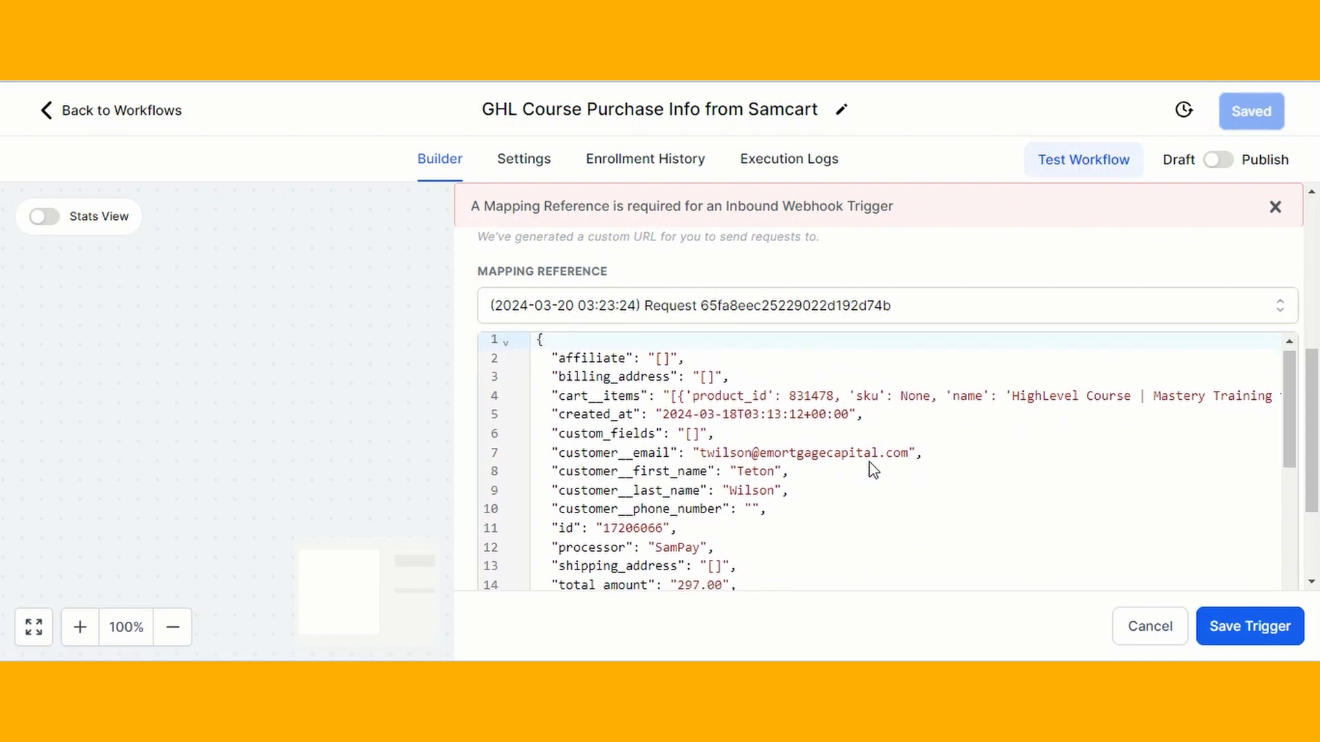
Save the webhook trigger and map First Name to the webhook's customer first name
{"action": "left_click", "coordinate": [1251, 626]}
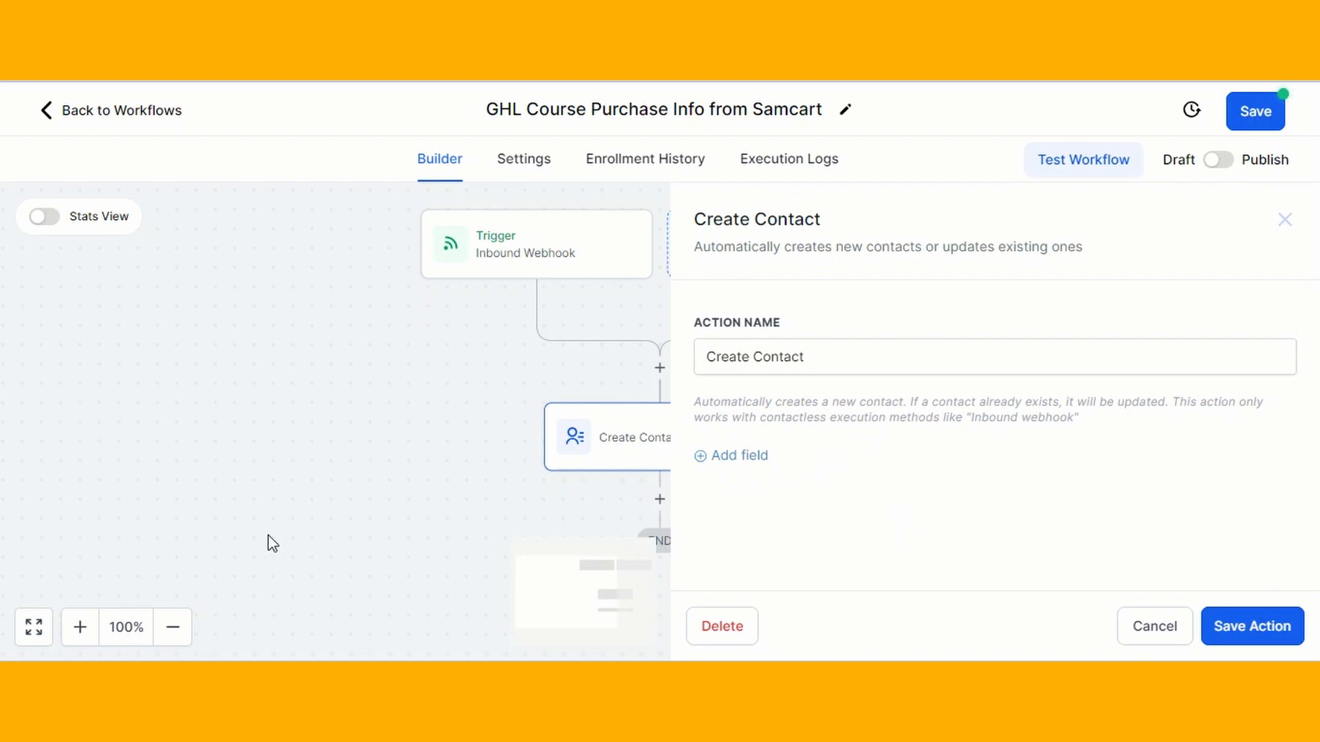
{"action": "left_click", "coordinate": [725, 460]}
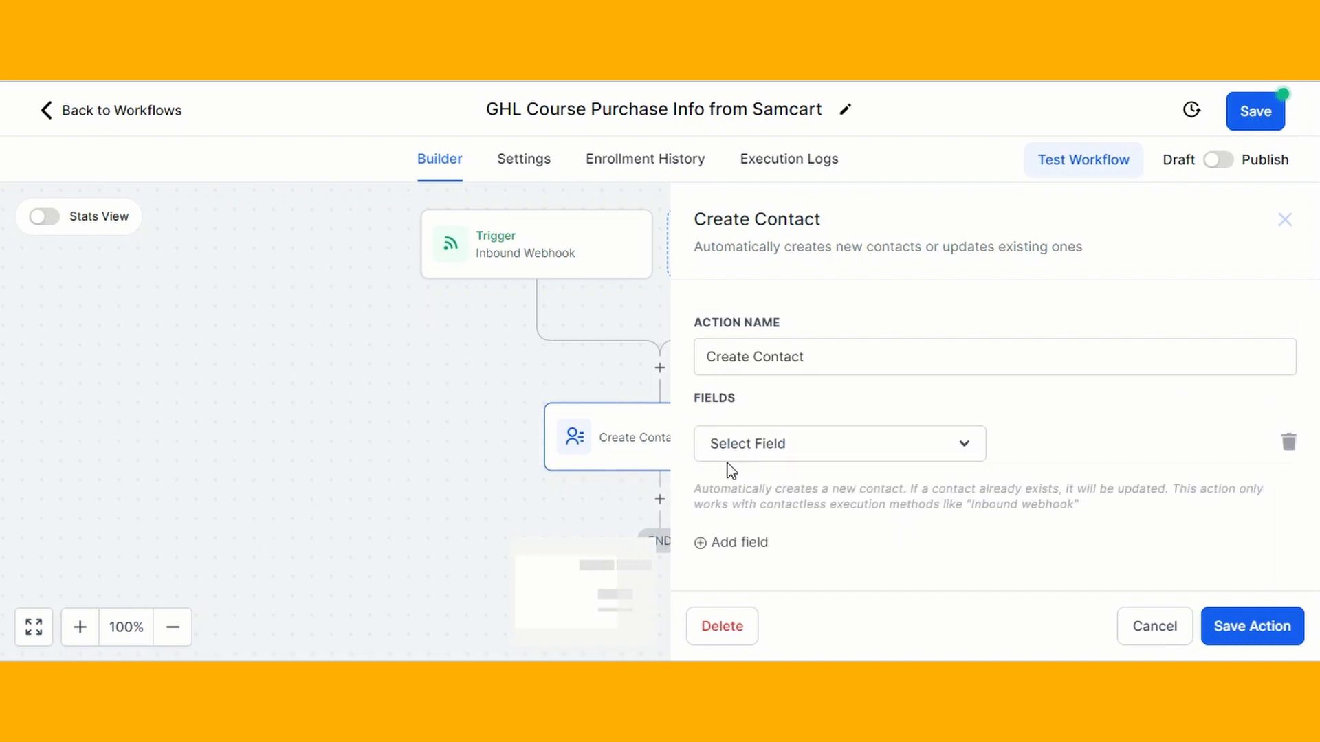
{"action": "left_click", "coordinate": [859, 450]}
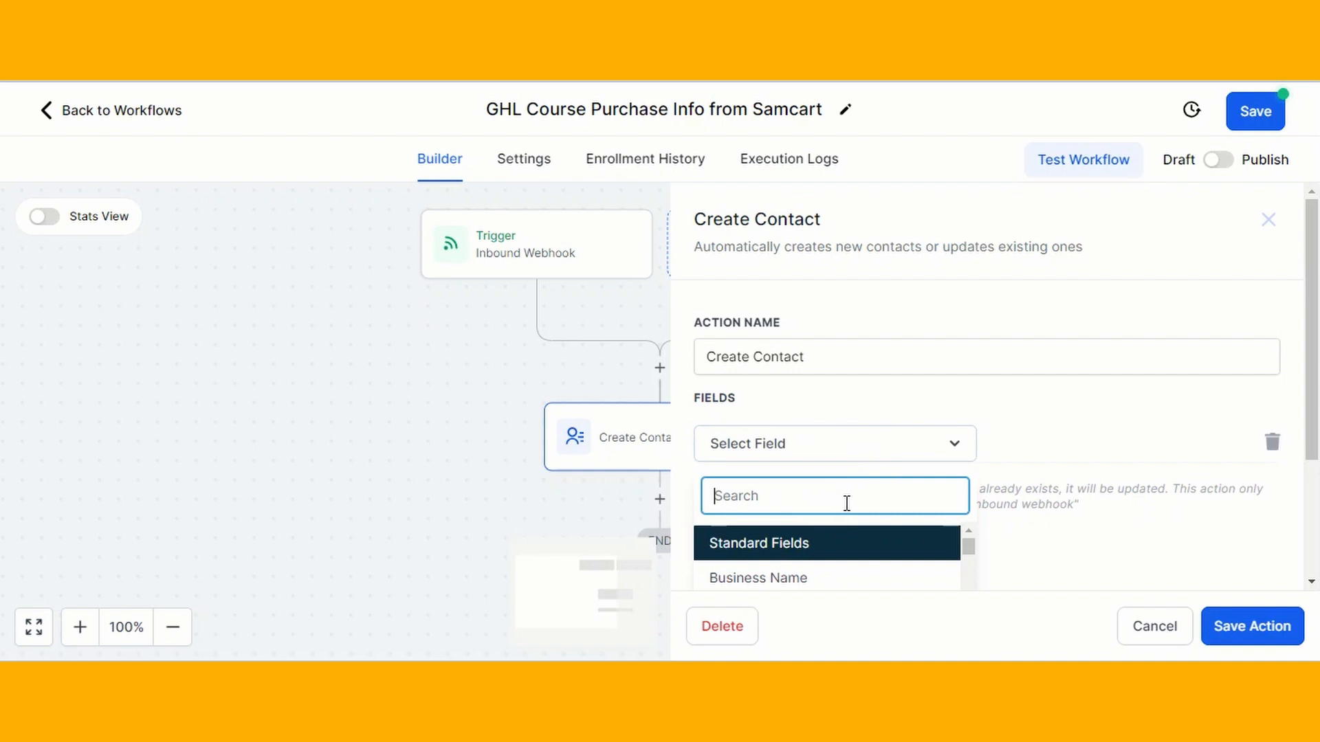
{"action": "type", "text": "fi"}
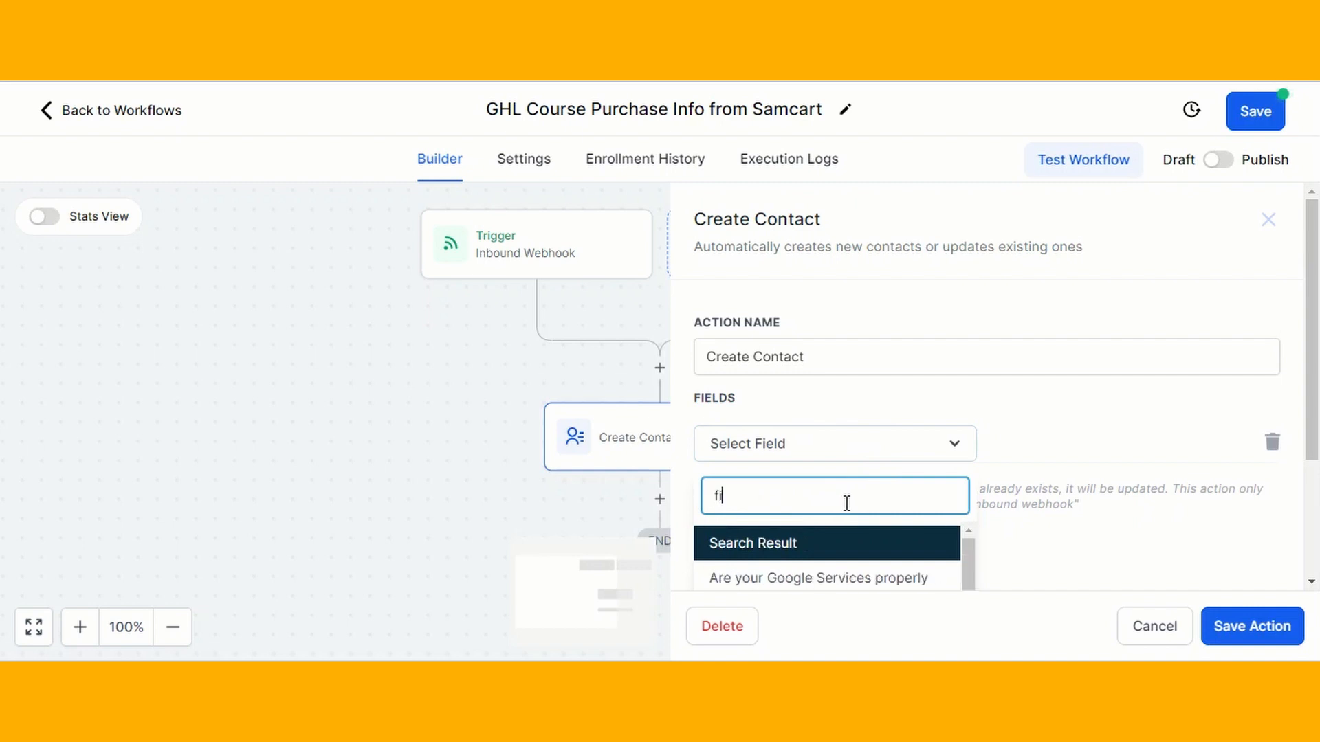
{"action": "type", "text": "r"}
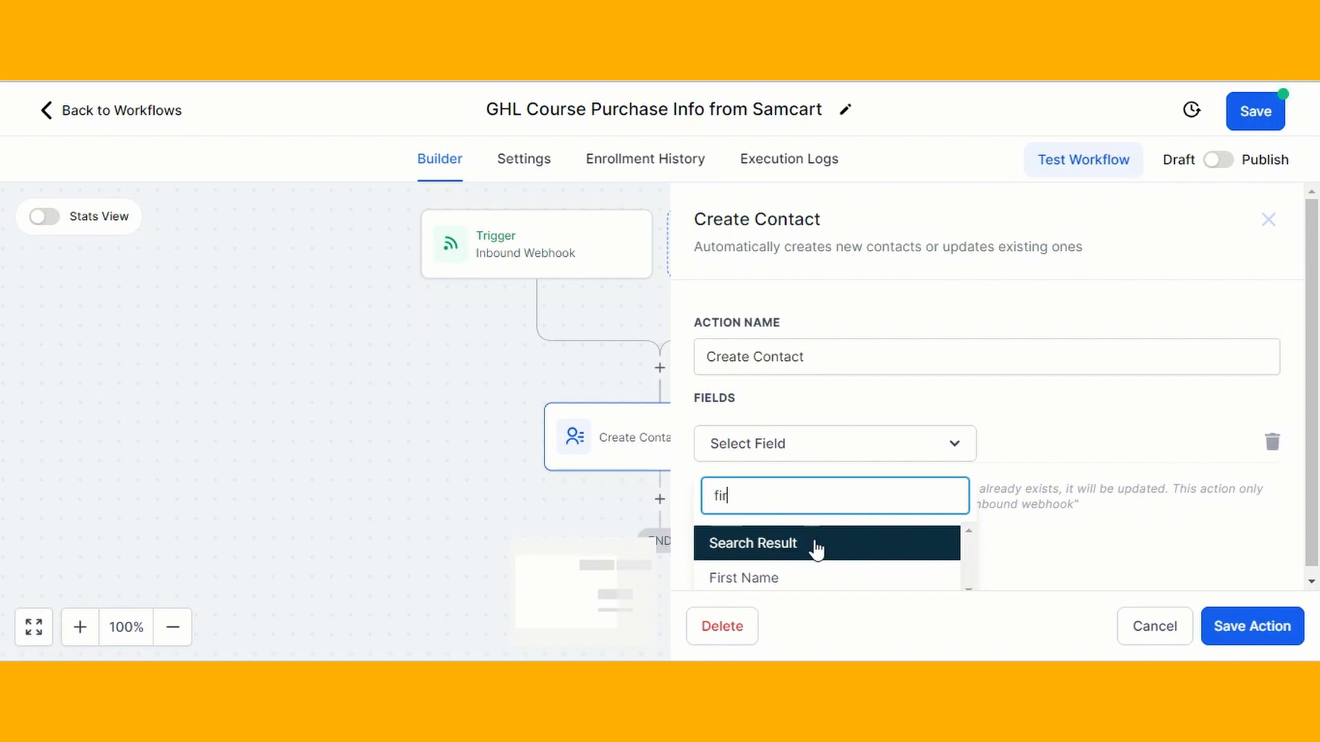
{"action": "left_click", "coordinate": [786, 579]}
{"action": "left_click", "coordinate": [1177, 437]}
{"action": "left_click", "coordinate": [1216, 447]}
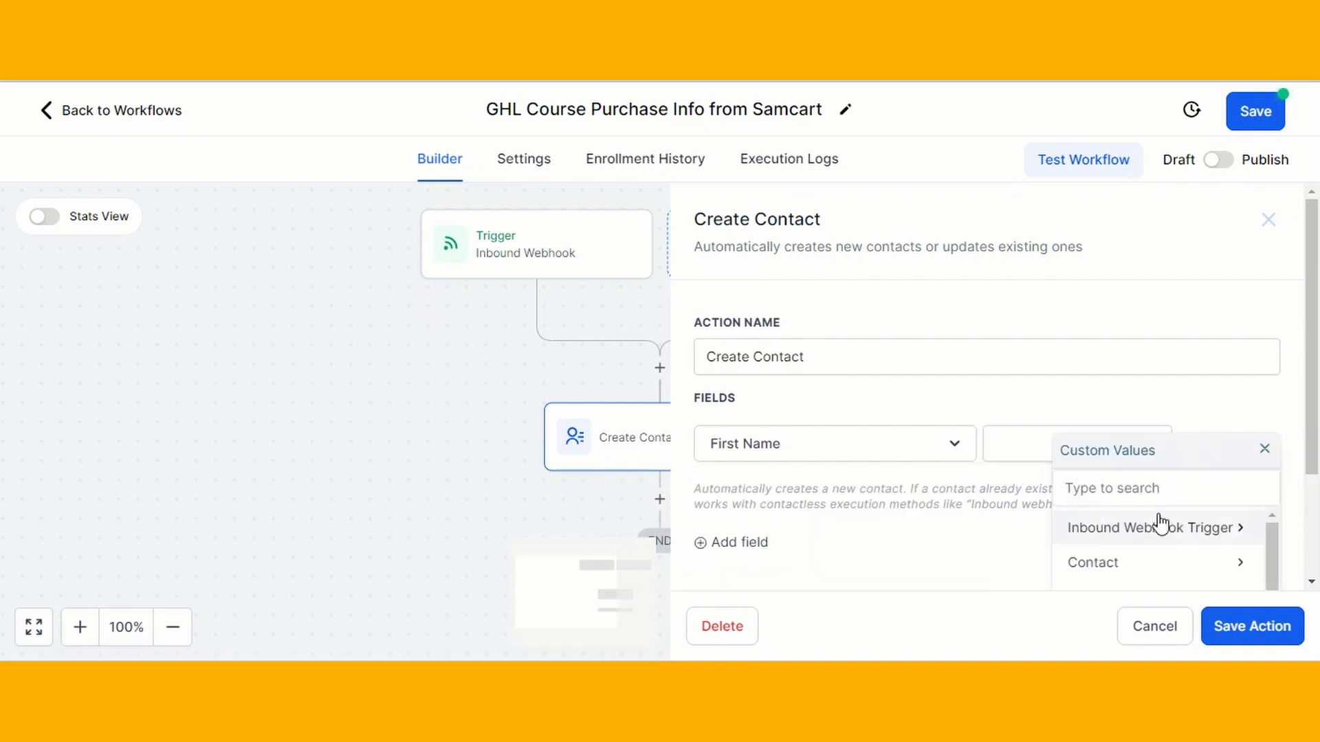
{"action": "left_click", "coordinate": [1153, 536]}
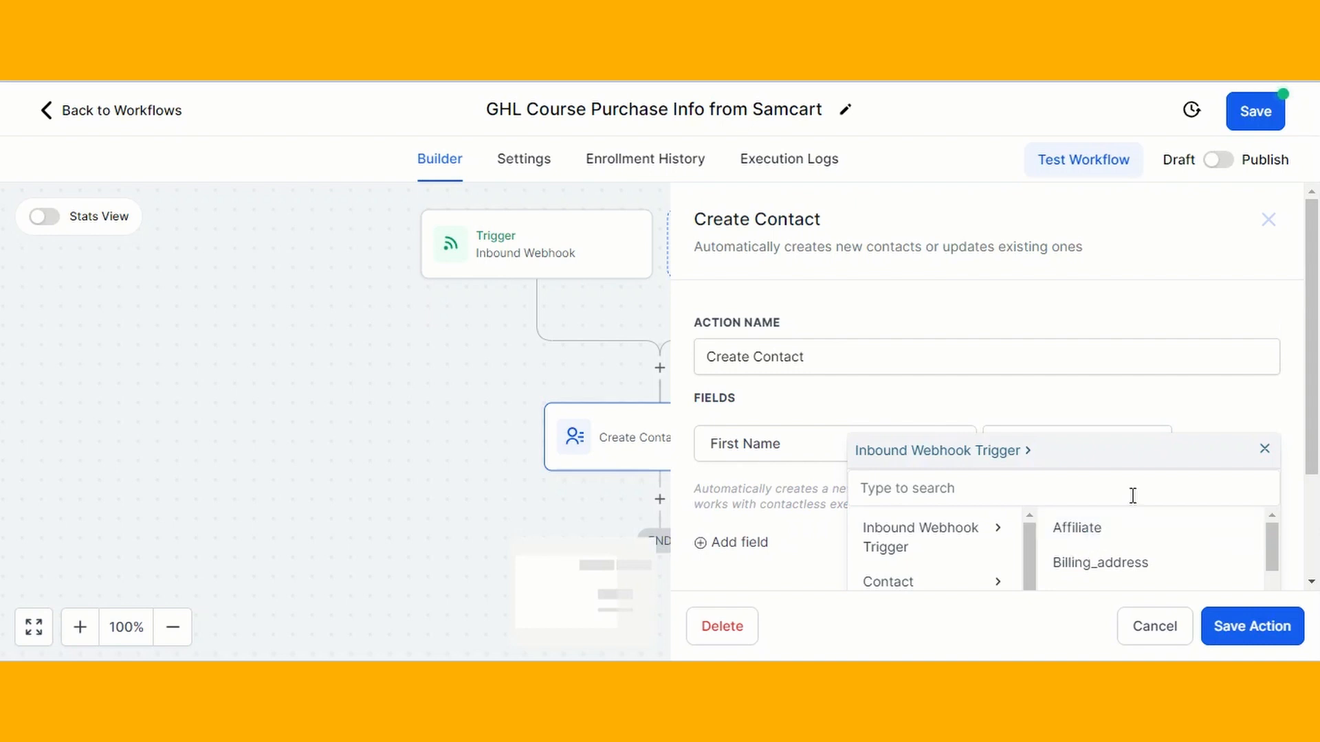
{"action": "scroll", "coordinate": [1132, 497], "scroll_direction": "down", "scroll_amount": 2}
{"action": "scroll", "coordinate": [1134, 468], "scroll_direction": "down", "scroll_amount": 2}
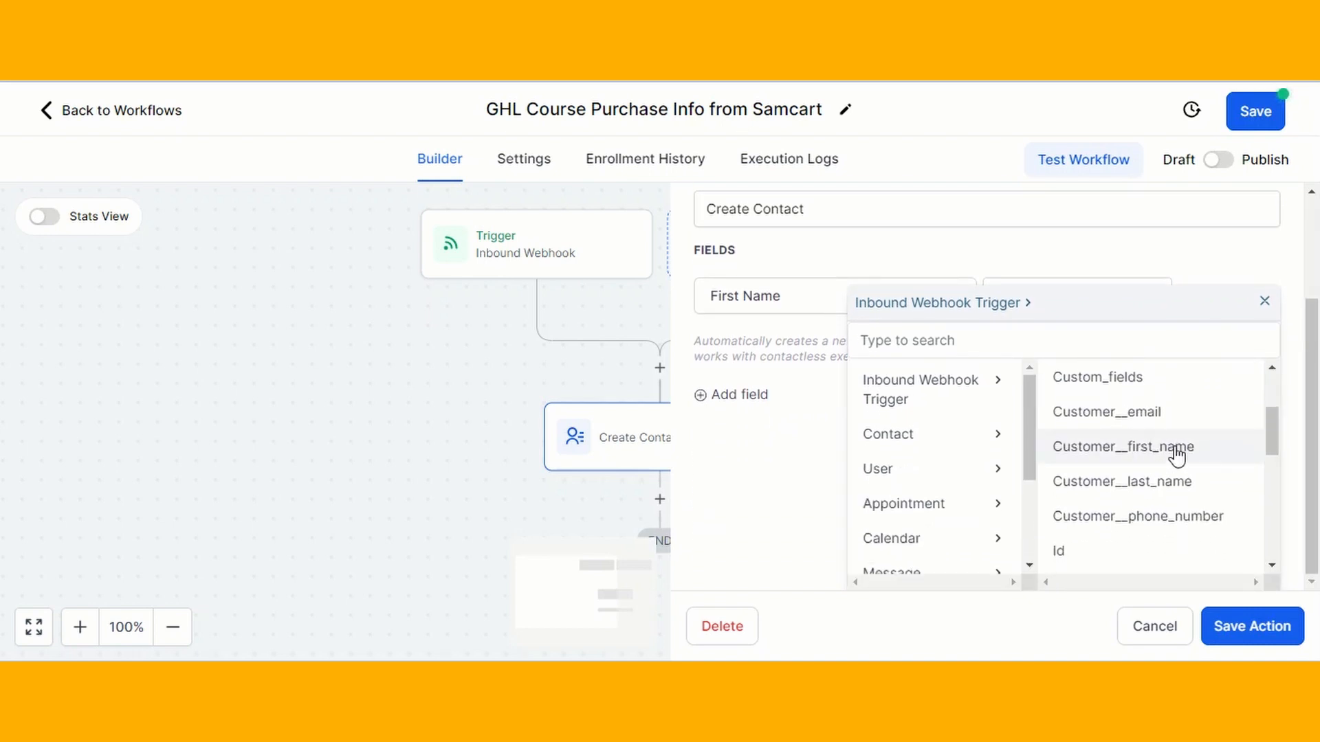
{"action": "left_click", "coordinate": [1177, 453]}
Add a Last Name field filled with the webhook's customer last name
{"action": "left_click", "coordinate": [734, 543]}
{"action": "left_click", "coordinate": [780, 509]}
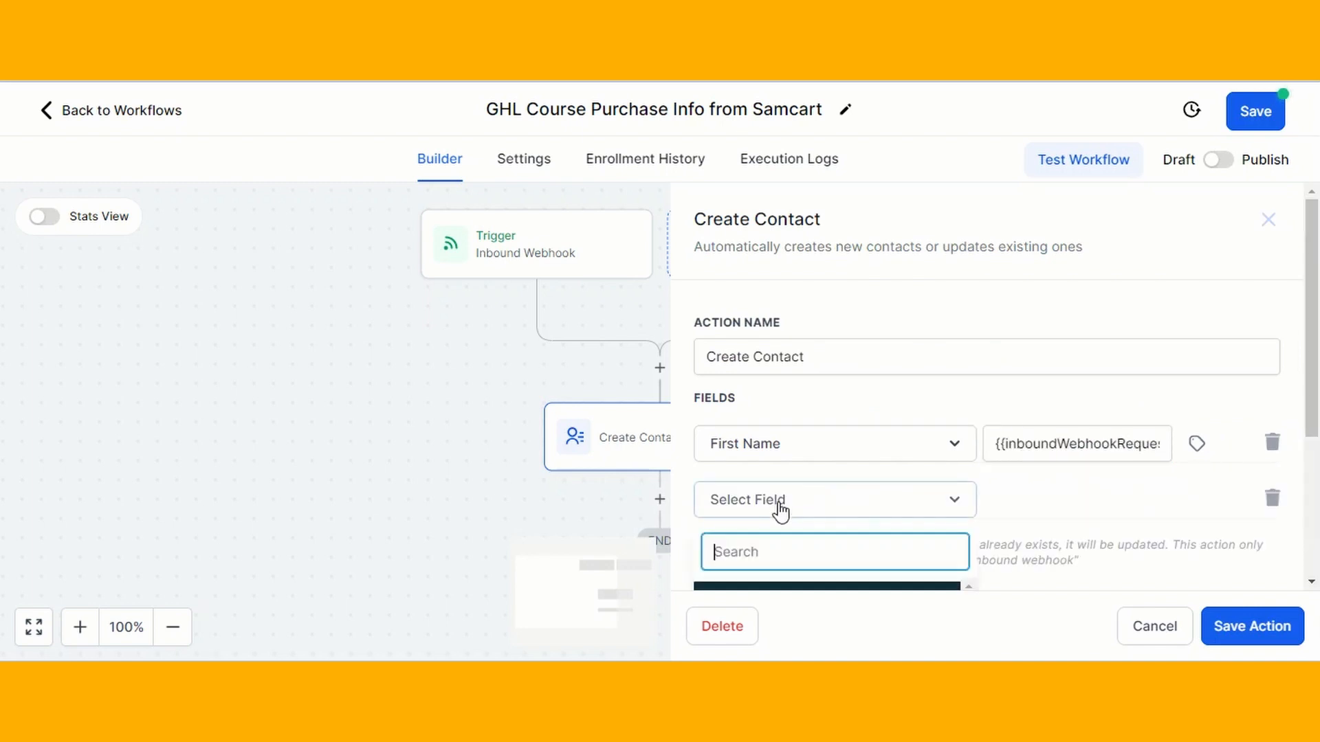
{"action": "type", "text": "las"}
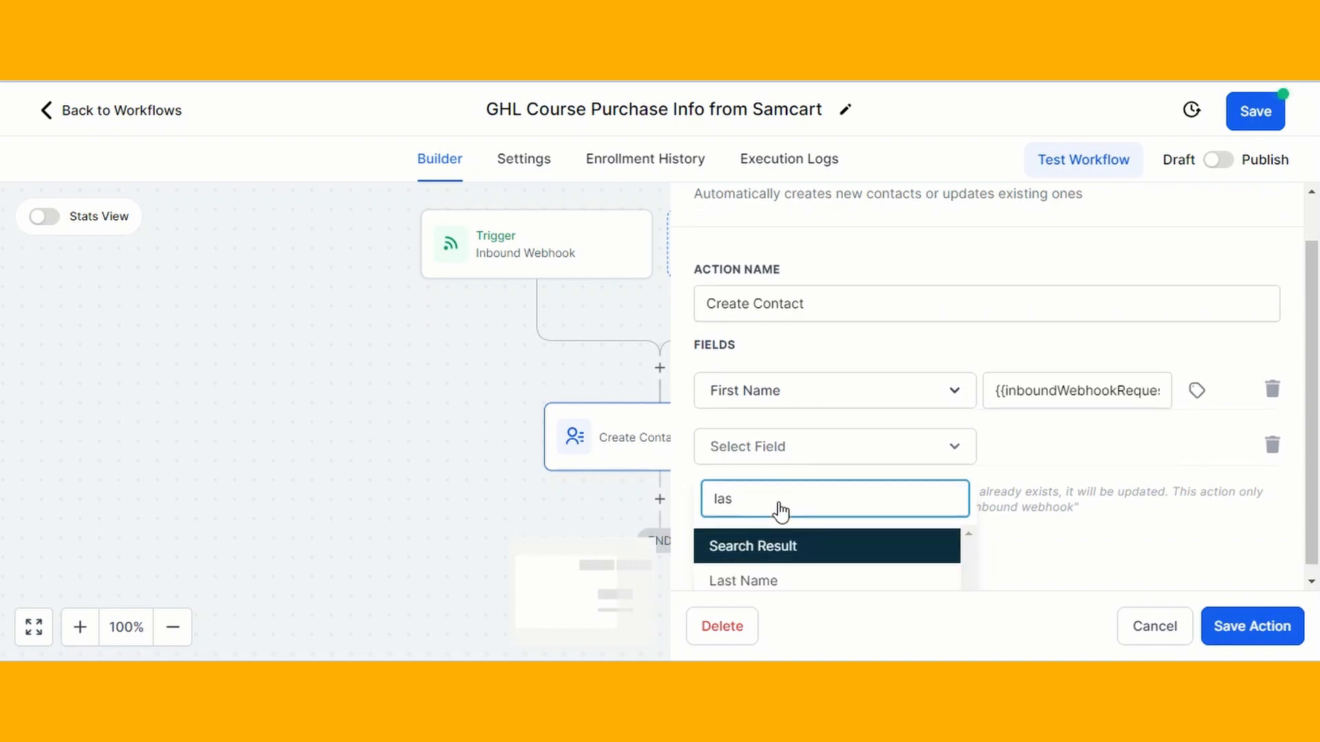
{"action": "left_click", "coordinate": [770, 571]}
{"action": "left_click", "coordinate": [1102, 431]}
{"action": "left_click", "coordinate": [1200, 447]}
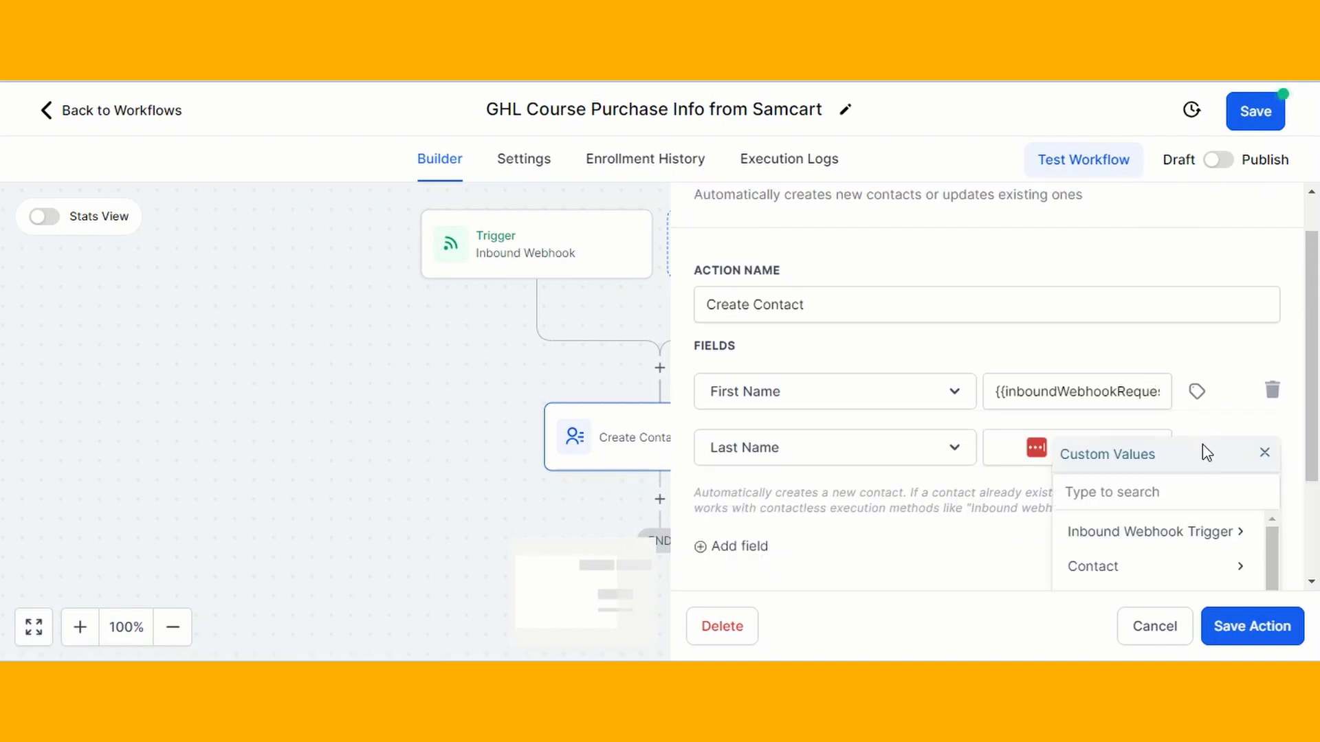
{"action": "left_click", "coordinate": [1157, 543]}
{"action": "scroll", "coordinate": [1066, 538], "scroll_direction": "down", "scroll_amount": 5}
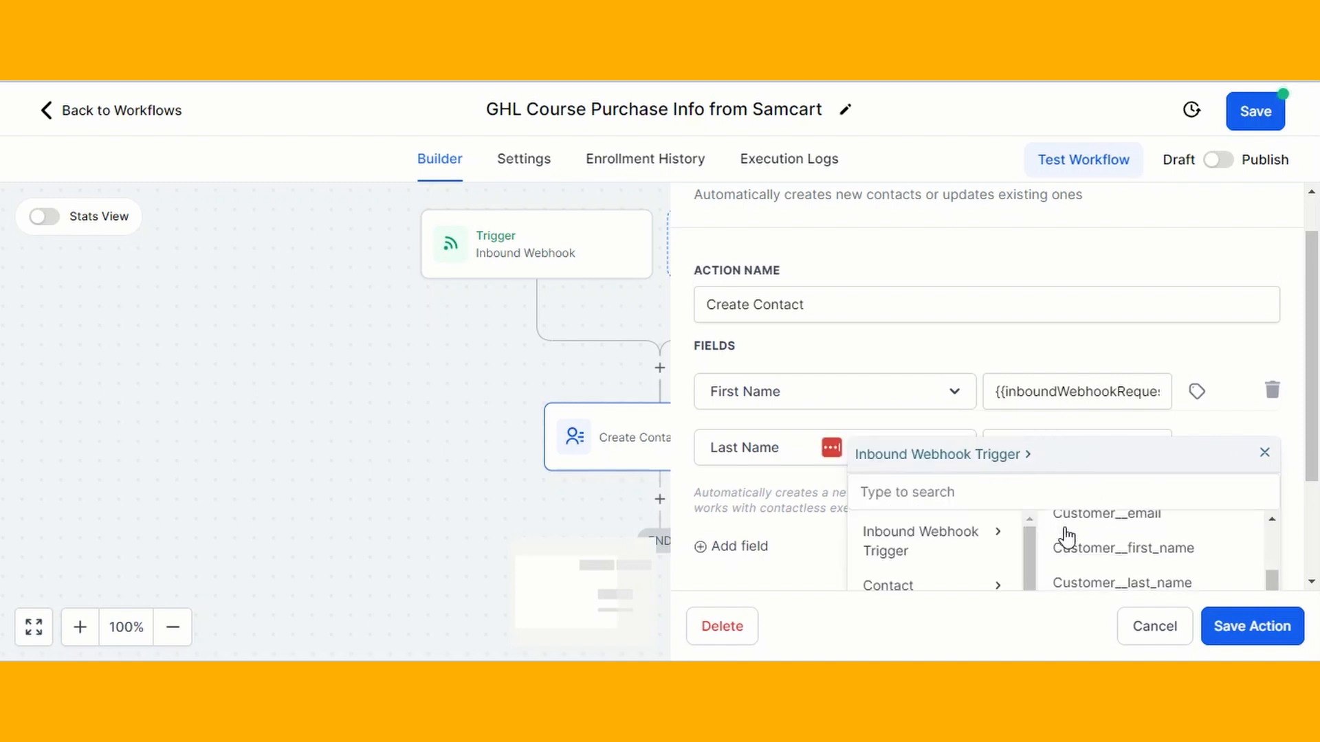
{"action": "left_click", "coordinate": [1127, 585]}
Add an Email field mapped to the webhook's customer email and save the action
{"action": "left_click", "coordinate": [710, 547]}
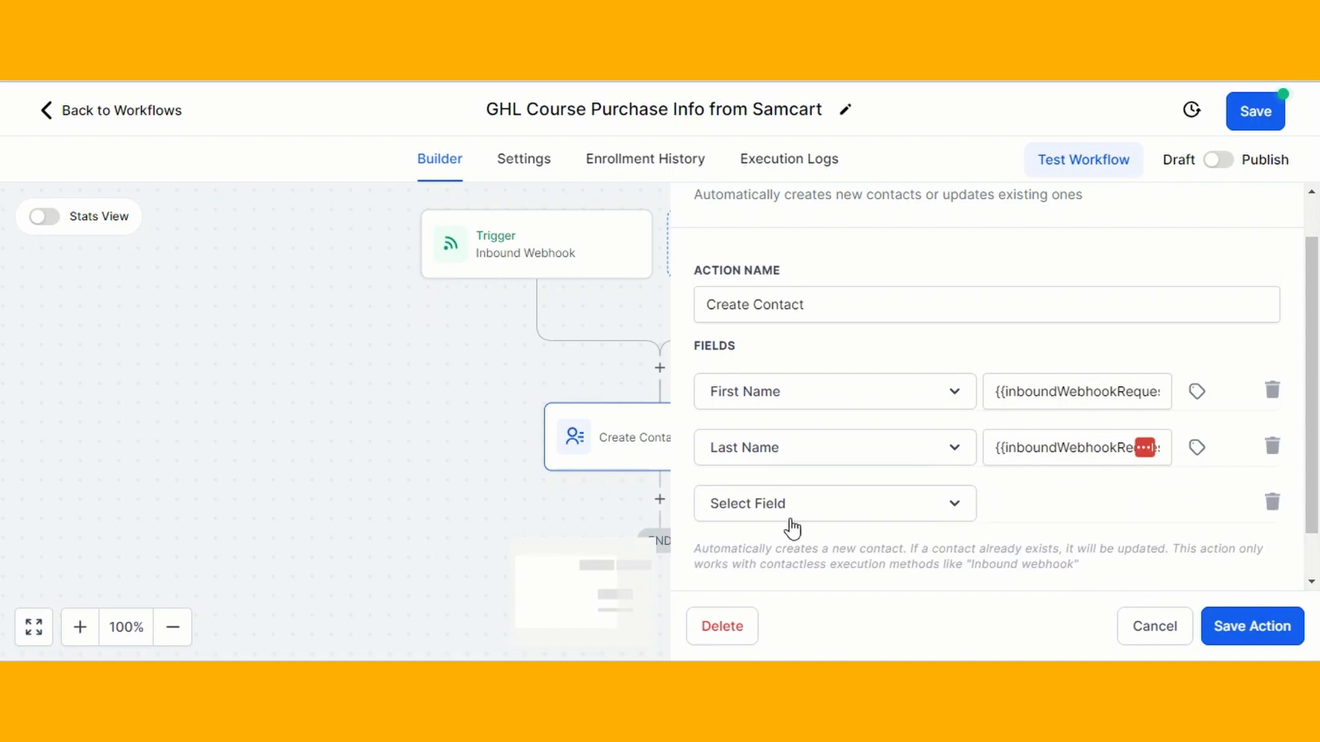
{"action": "left_click", "coordinate": [795, 513]}
{"action": "type", "text": "Emai"}
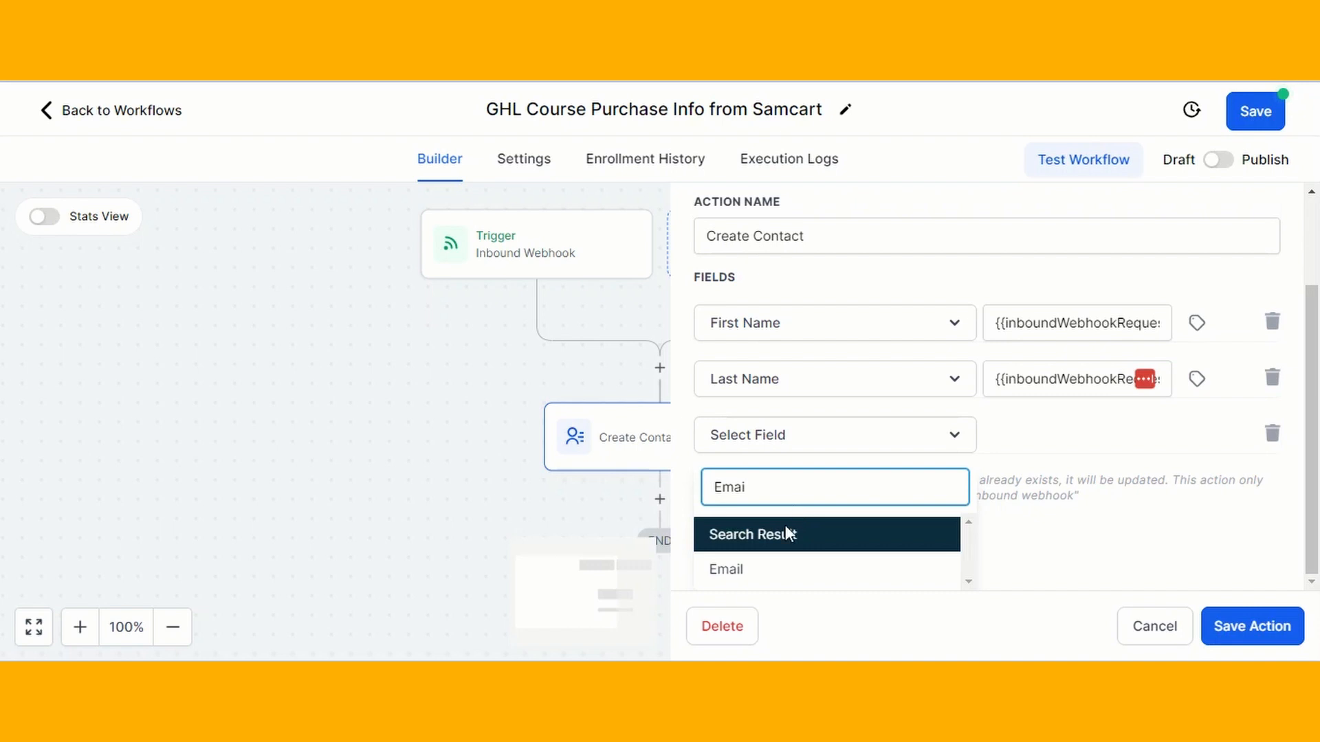
{"action": "left_click", "coordinate": [752, 572]}
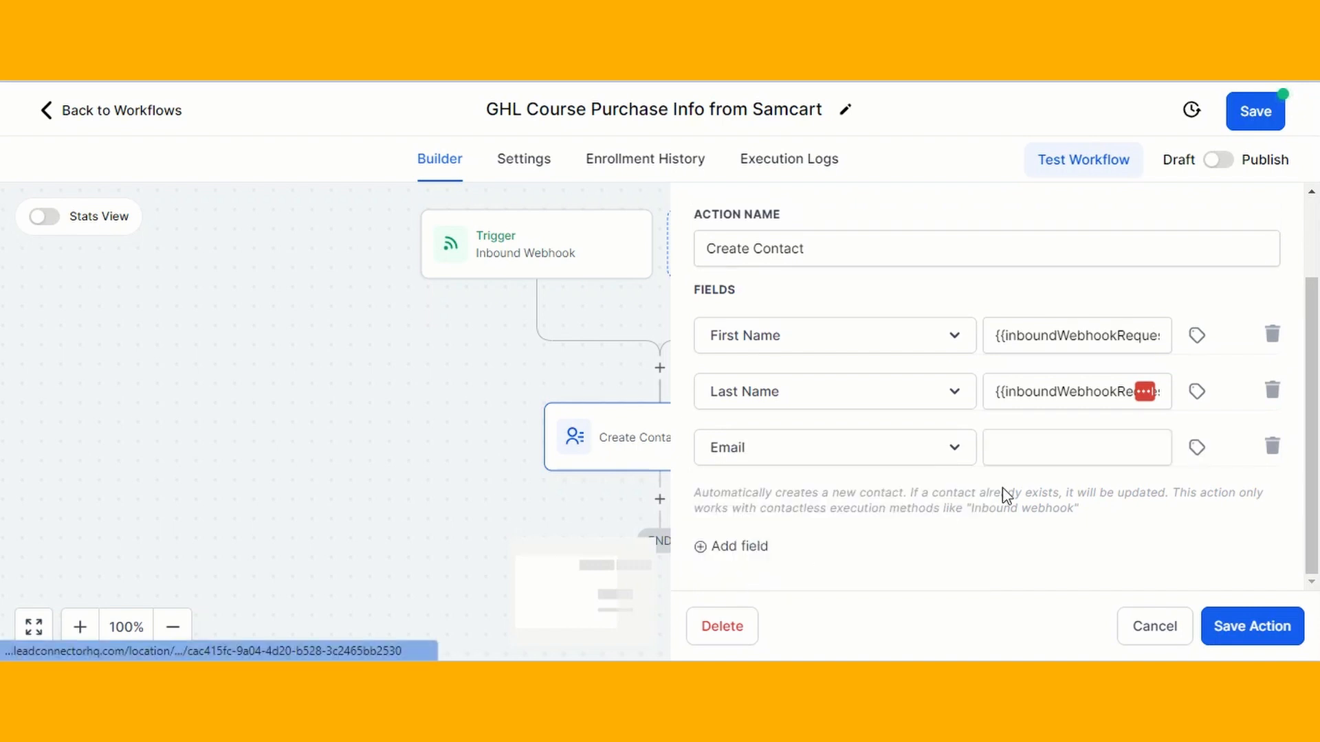
{"action": "left_click", "coordinate": [1196, 453]}
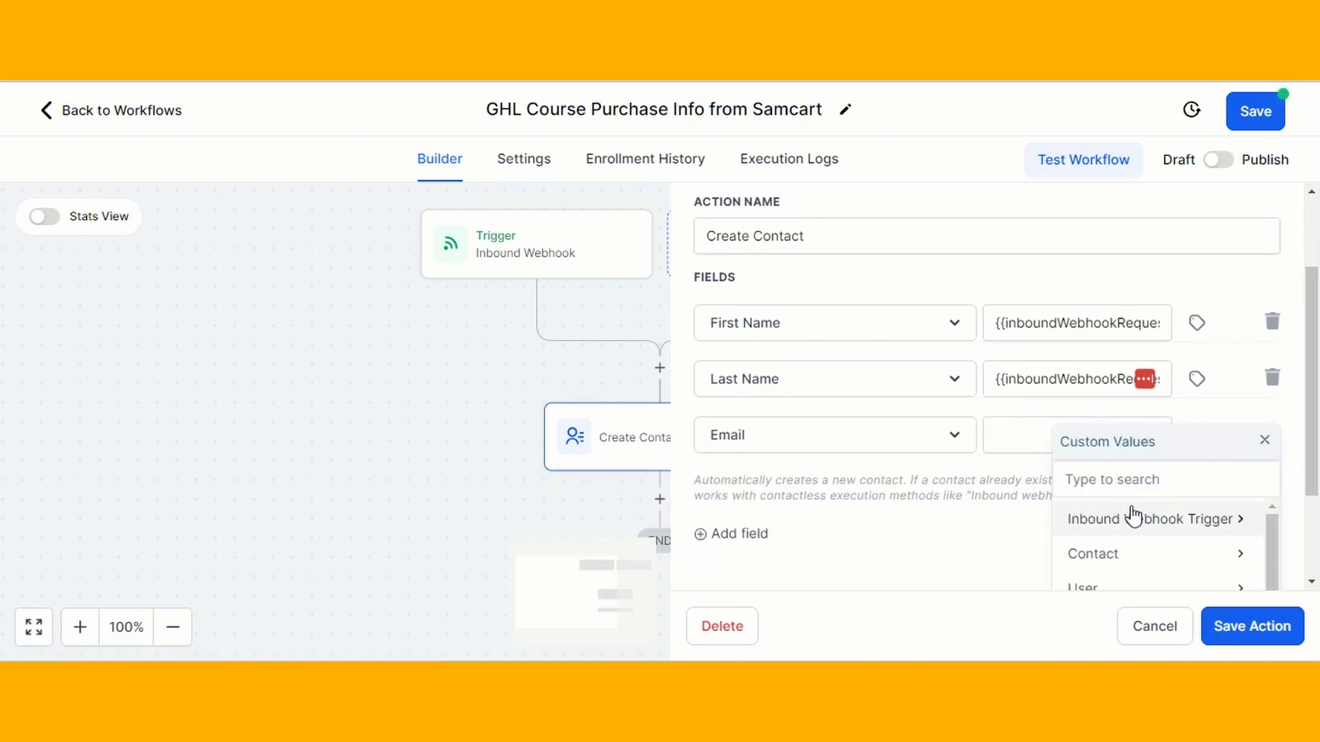
{"action": "left_click", "coordinate": [1135, 521]}
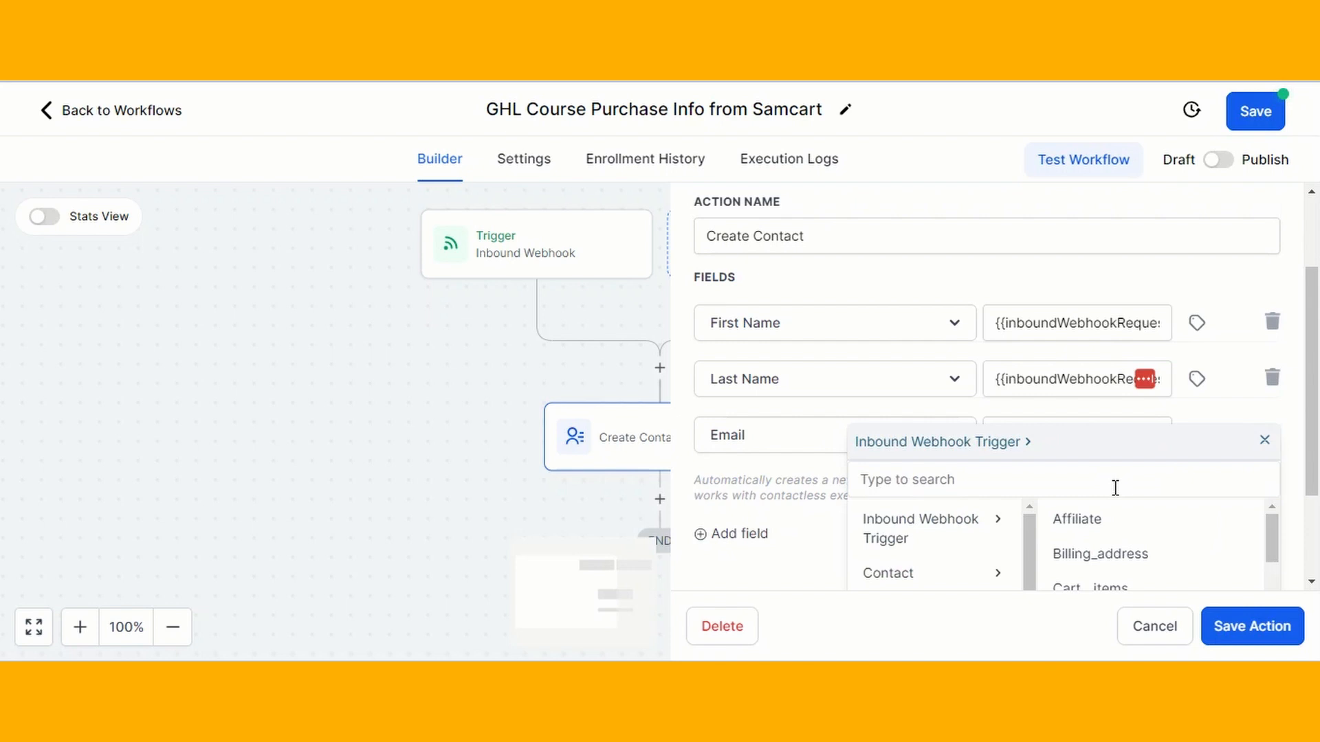
{"action": "scroll", "coordinate": [1115, 488], "scroll_direction": "down", "scroll_amount": 1}
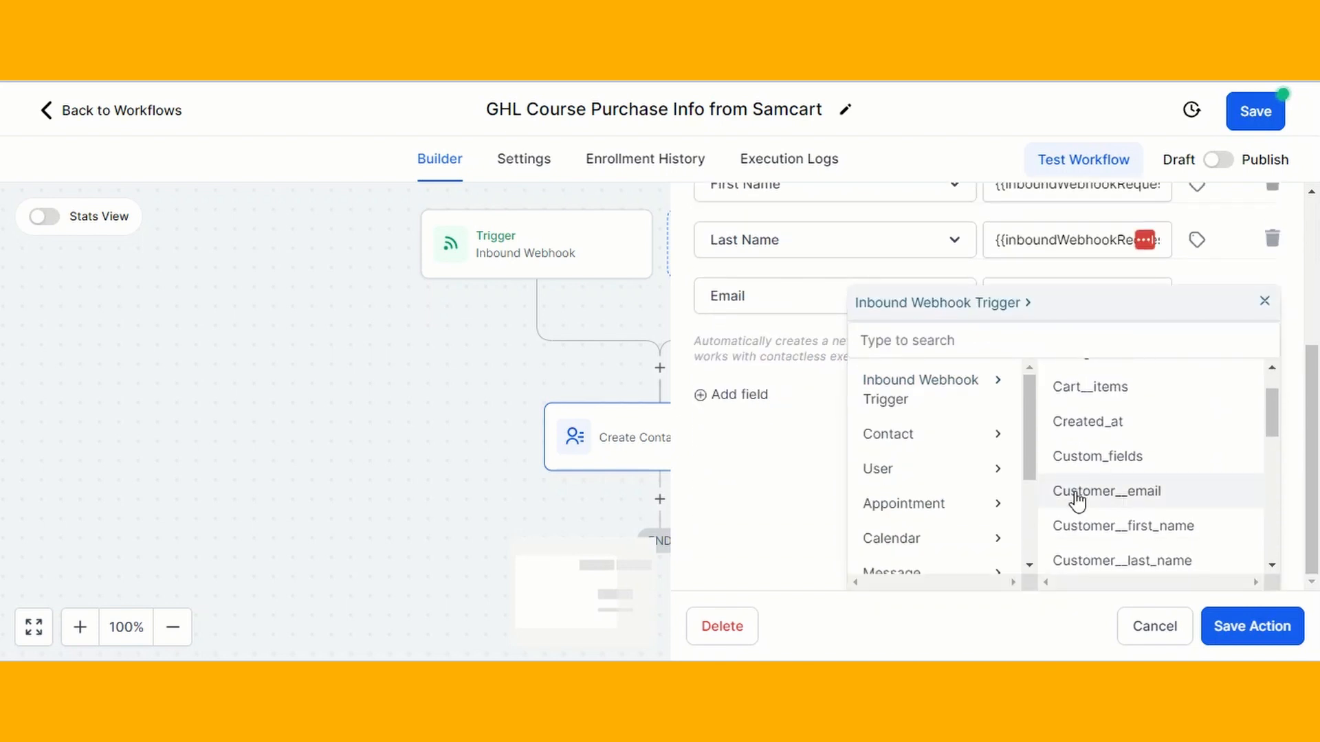
{"action": "left_click", "coordinate": [1120, 494]}
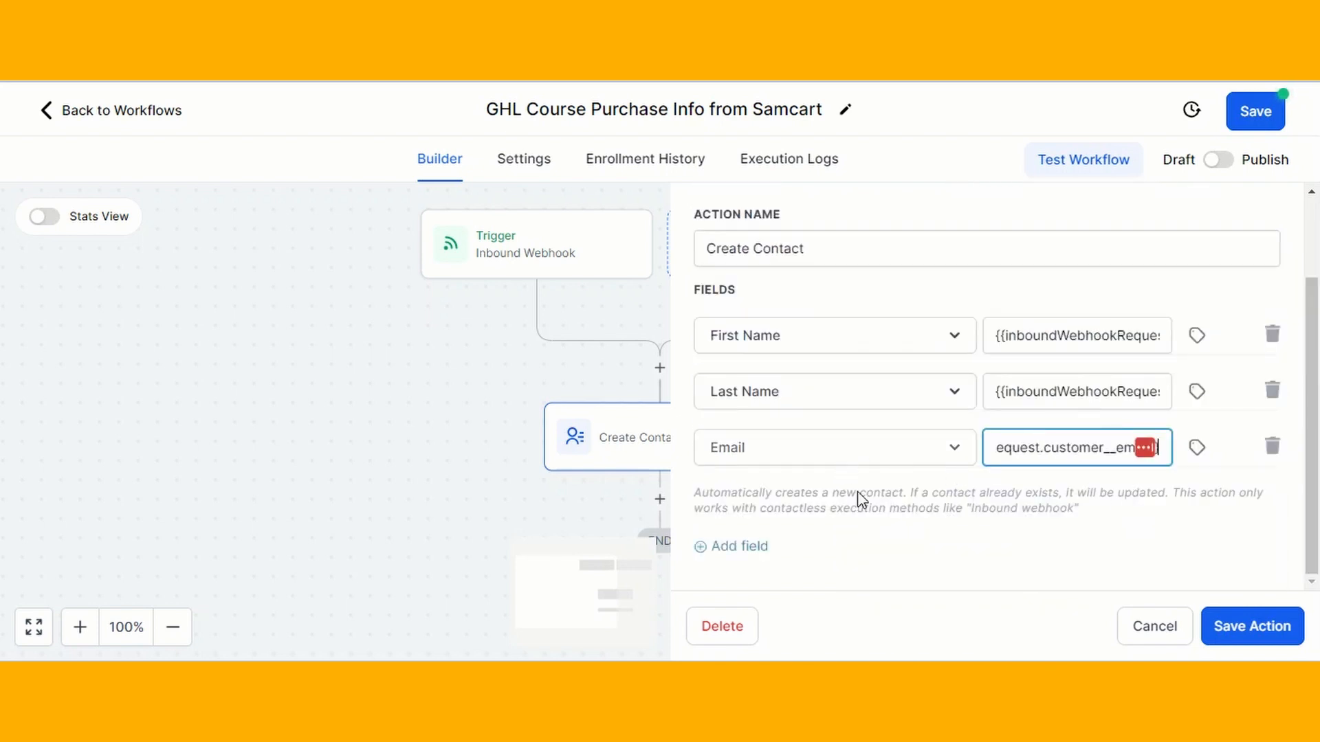
{"action": "left_click", "coordinate": [1263, 626]}
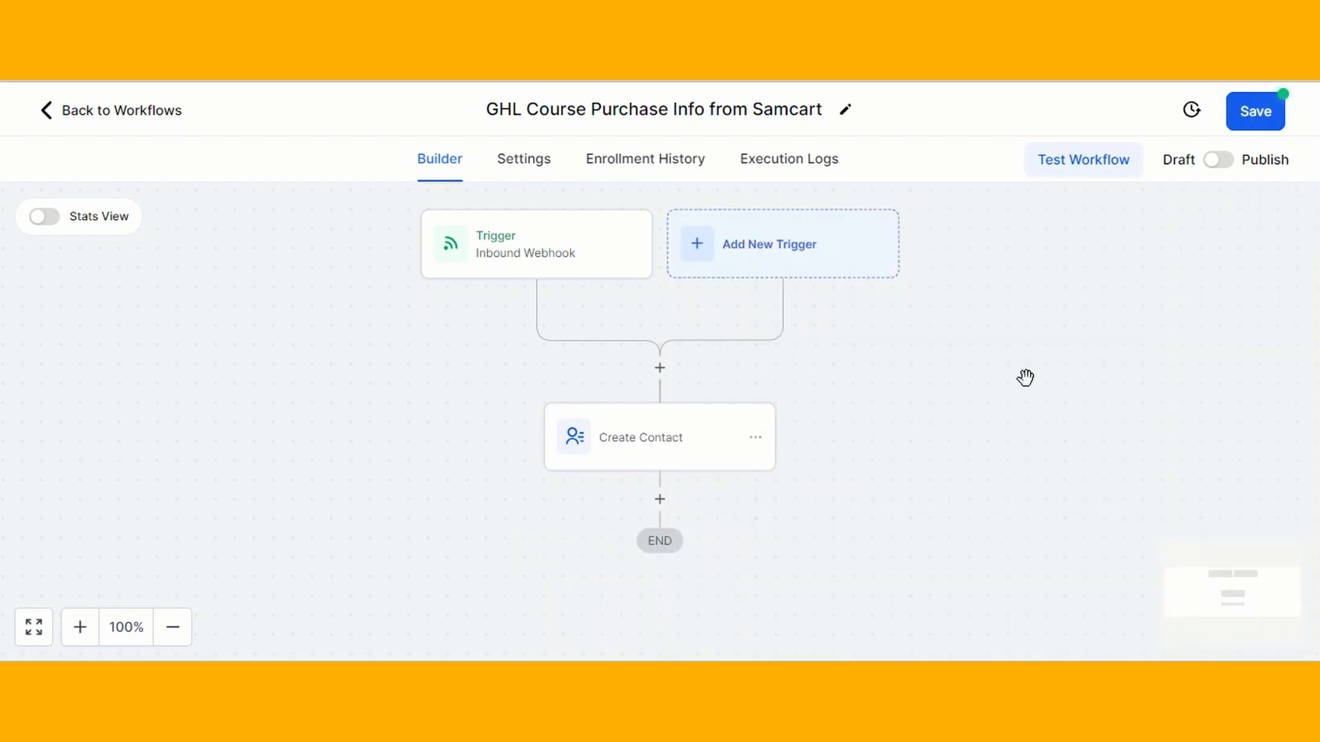
Save the workflow and add an Add Contact Tag step after Create Contact
{"action": "left_click", "coordinate": [1258, 117]}
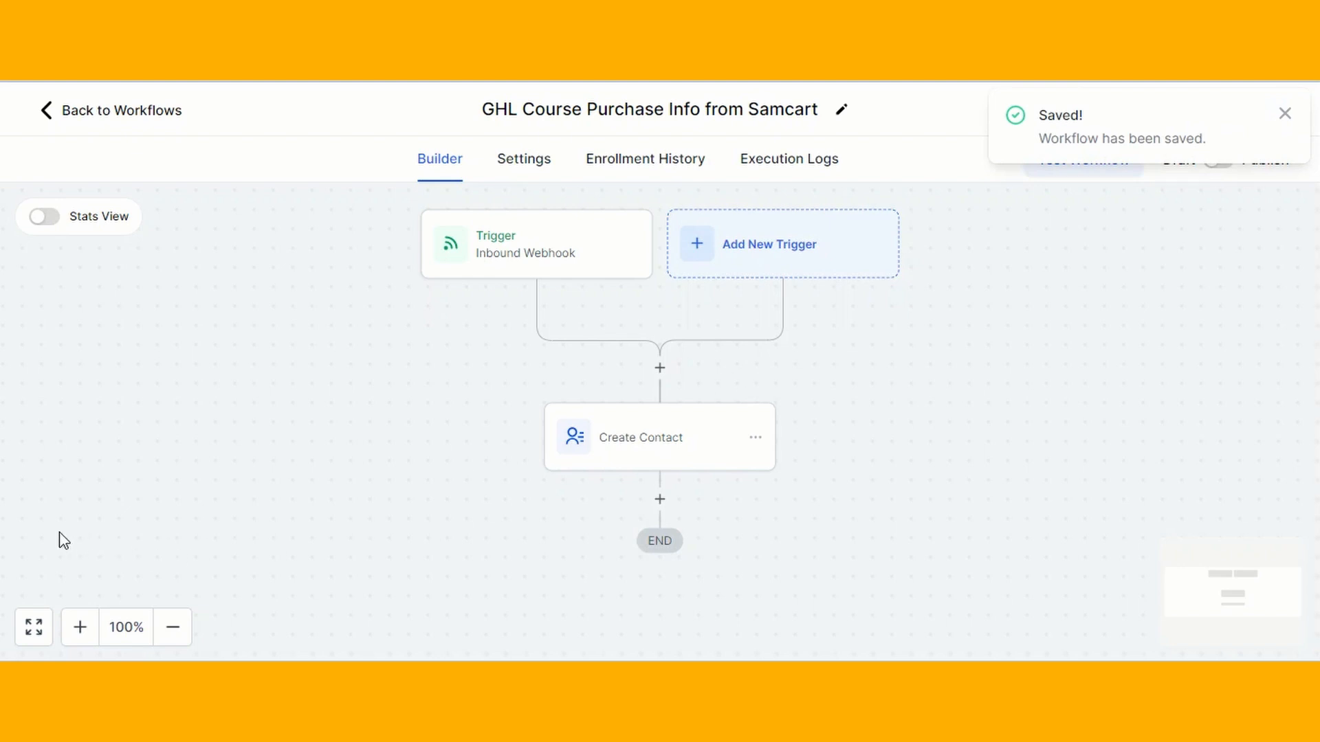
{"action": "left_click", "coordinate": [660, 499]}
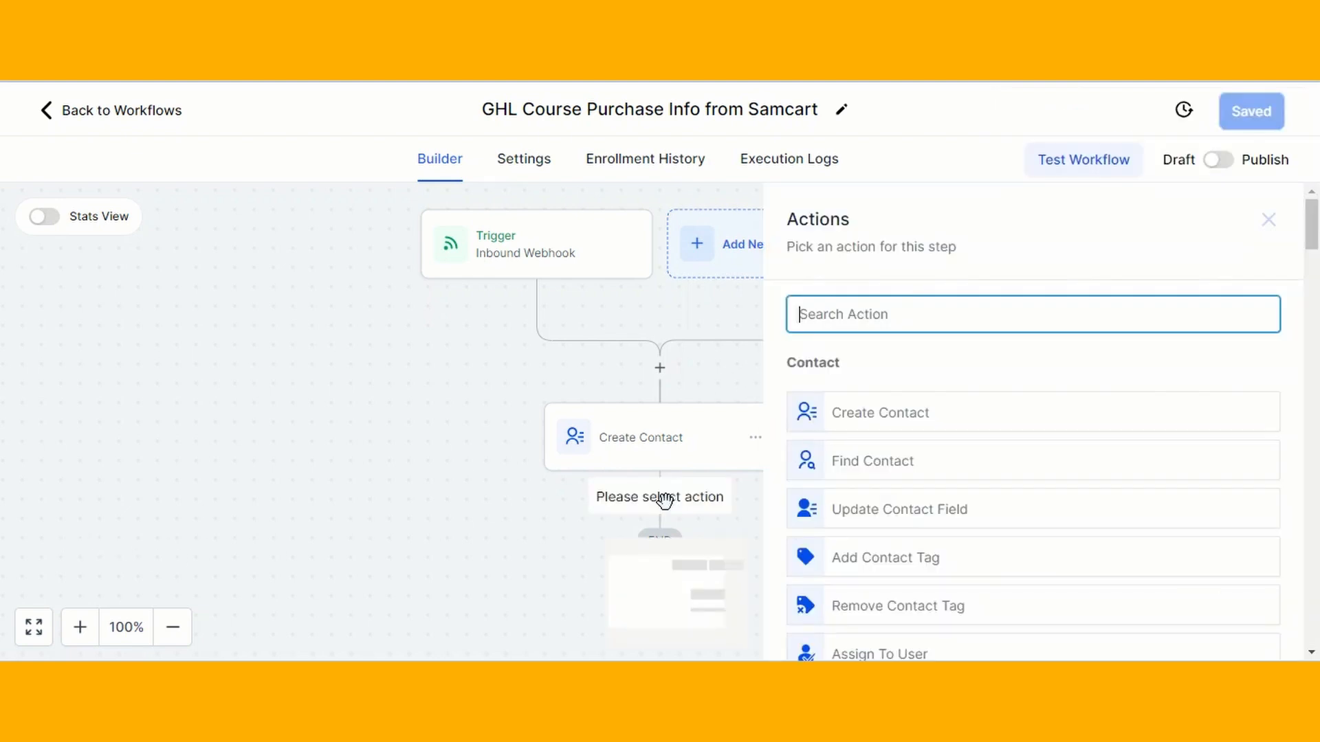
{"action": "left_click", "coordinate": [918, 559]}
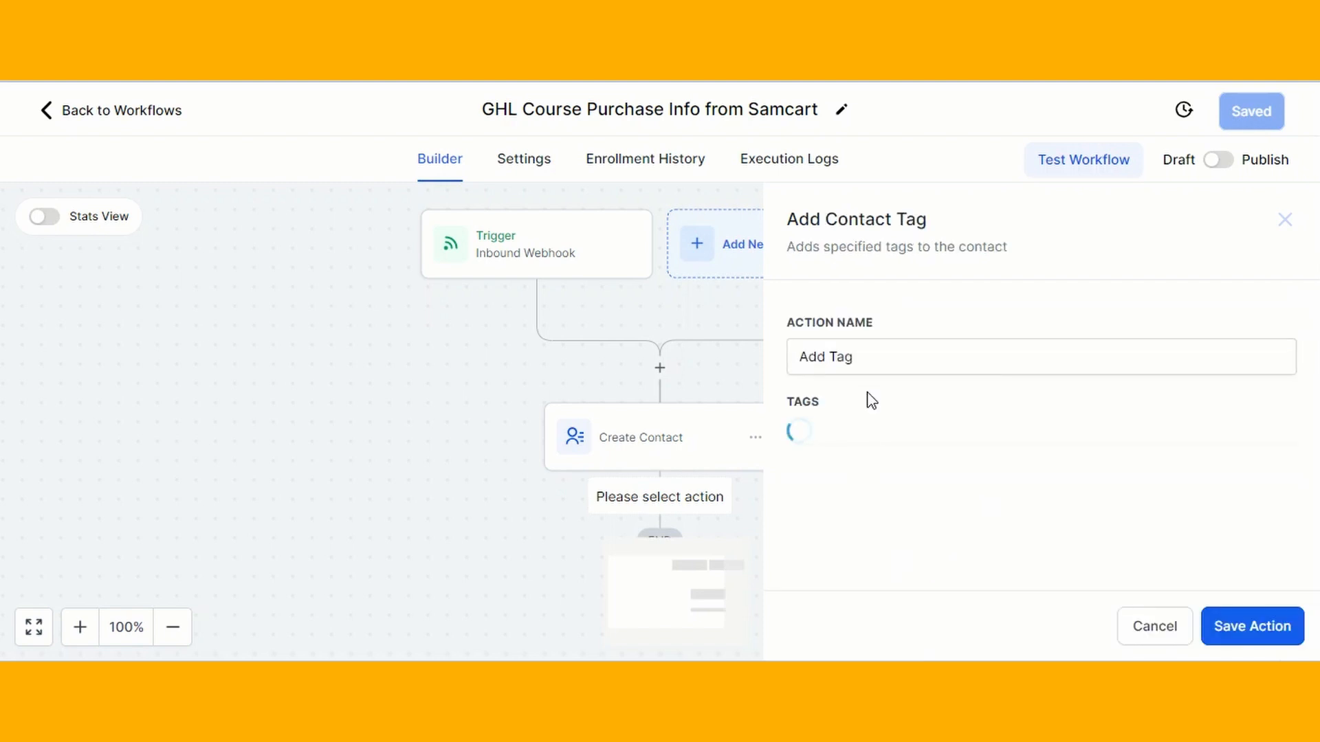
Name the tag step 'GHL course customer', create the tag 'GHLcourse customer', and save it
{"action": "left_click", "coordinate": [854, 355]}
{"action": "left_click_drag", "start_coordinate": [853, 354], "coordinate": [788, 361]}
{"action": "type", "text": "GHL course cus"}
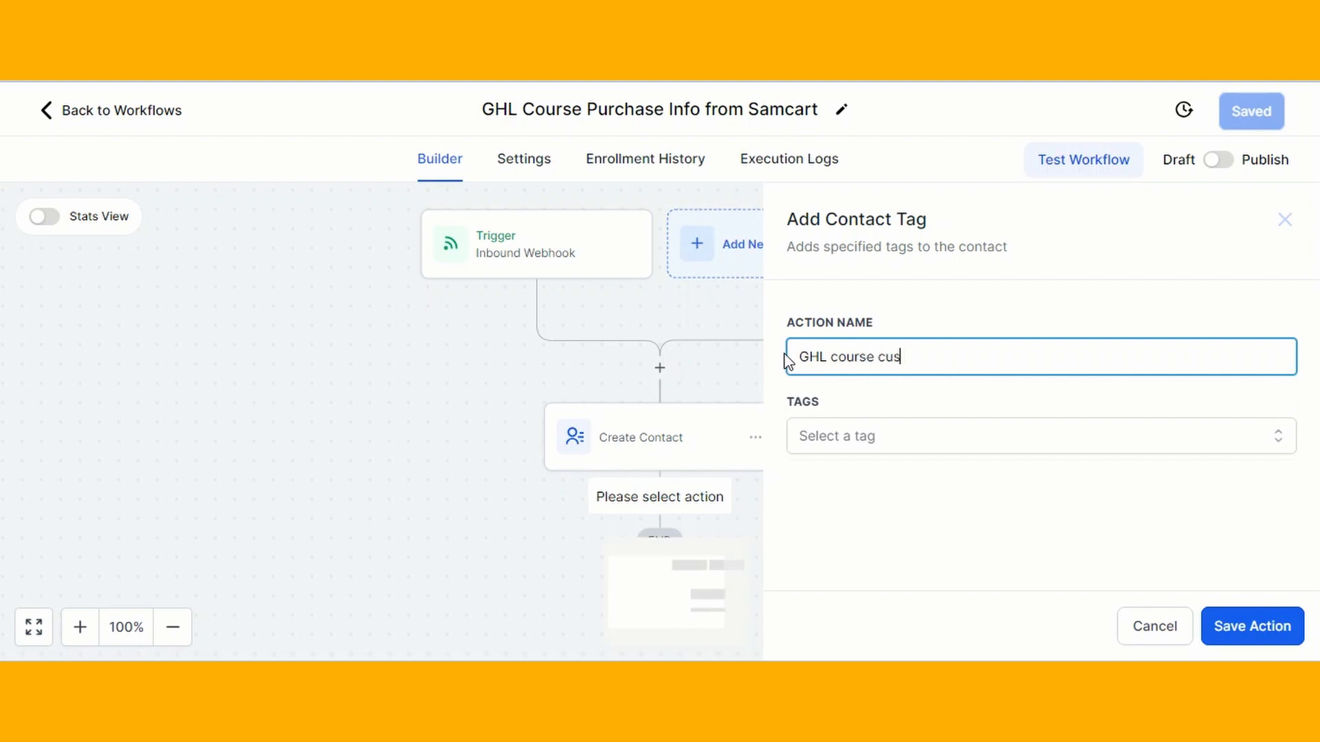
{"action": "left_click", "coordinate": [875, 442]}
{"action": "type", "text": "GHLcourse customer"}
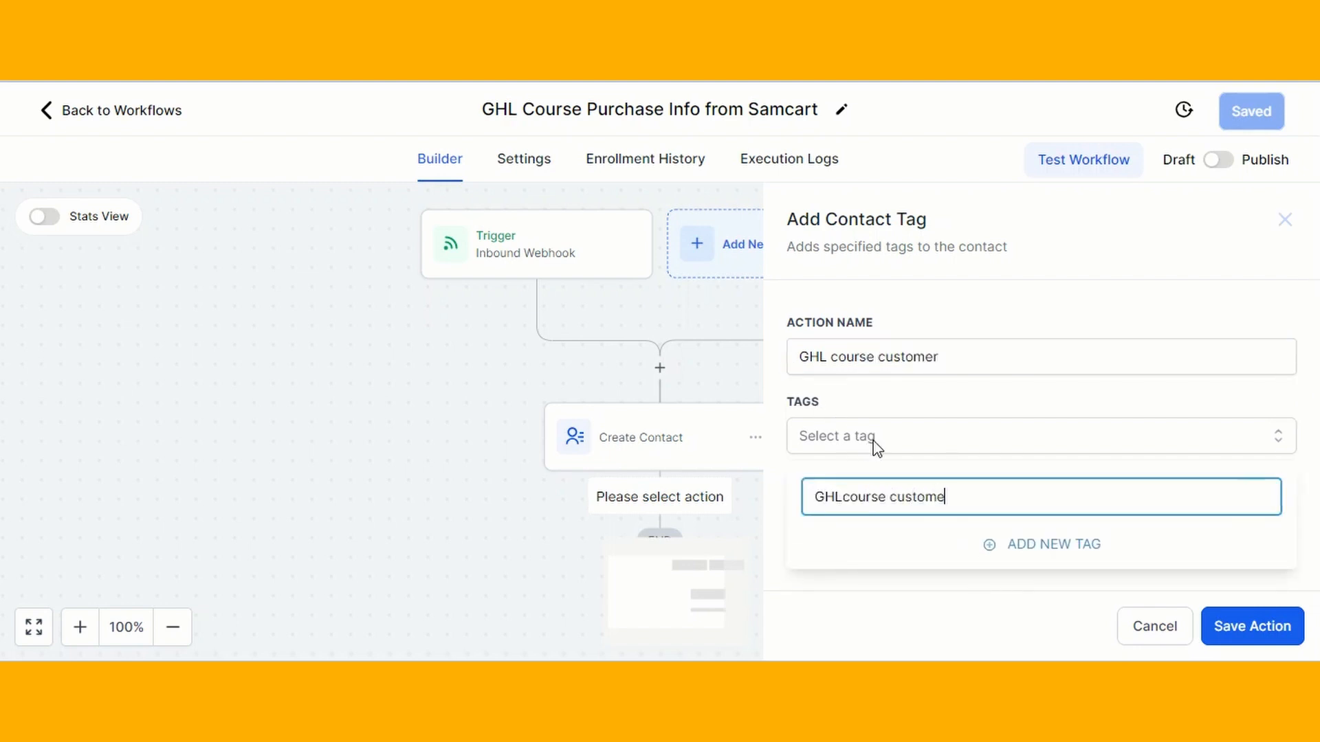
{"action": "left_click", "coordinate": [1053, 544]}
{"action": "left_click", "coordinate": [1265, 627]}
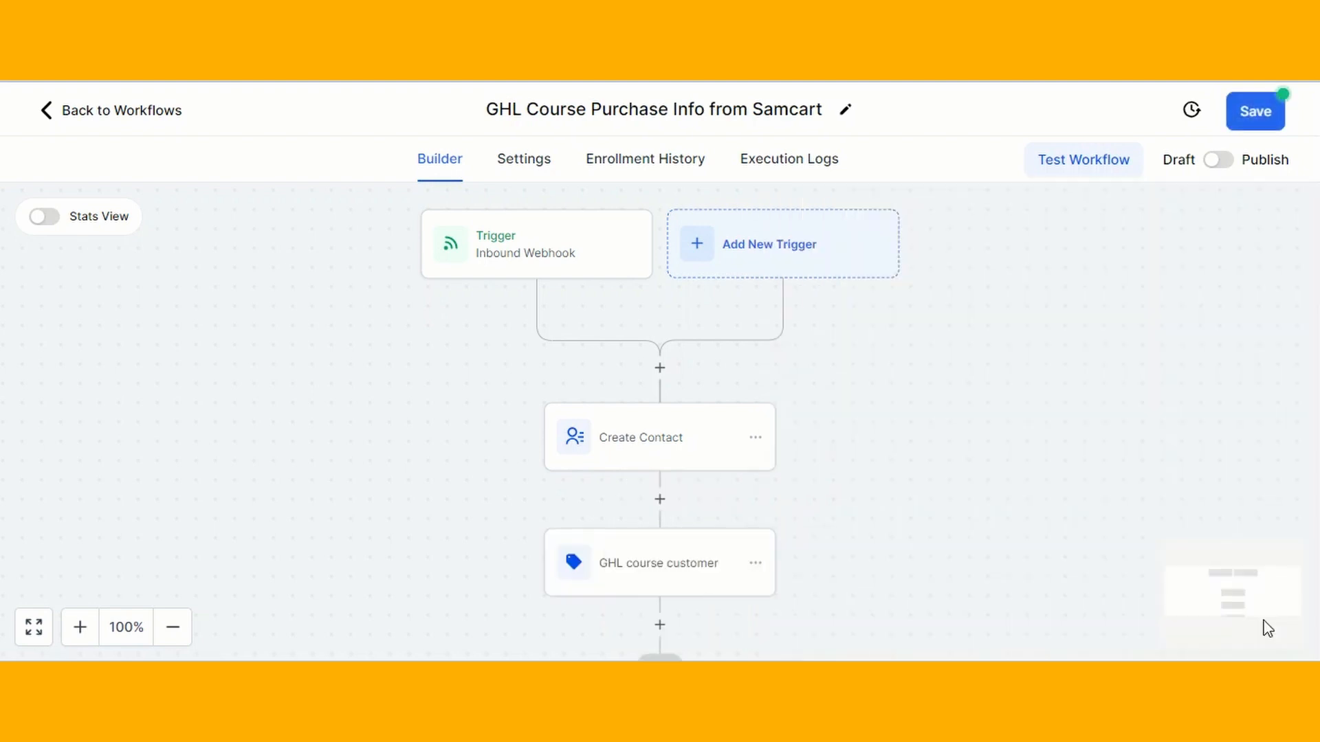
Discard a started Send Email step and save the workflow
{"action": "scroll", "coordinate": [937, 445], "scroll_direction": "down", "scroll_amount": 3}
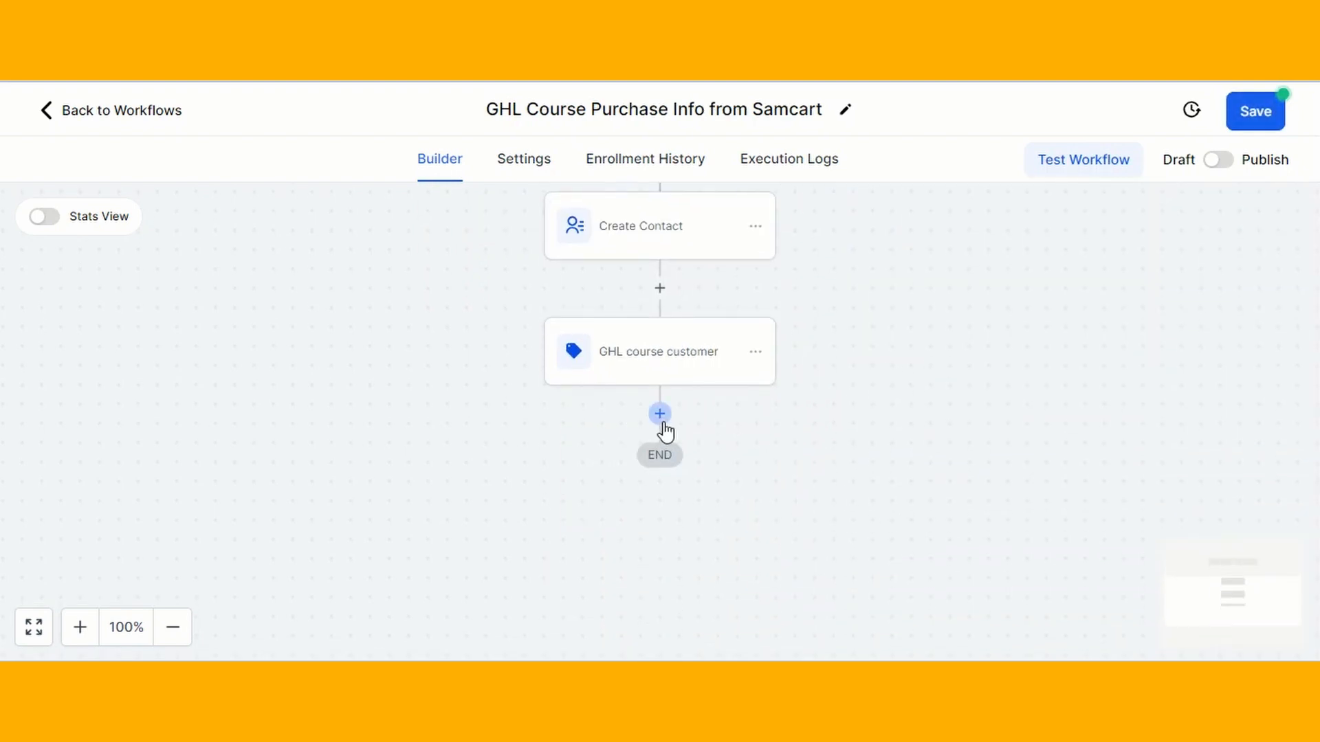
{"action": "left_click", "coordinate": [659, 416]}
{"action": "type", "text": "em"}
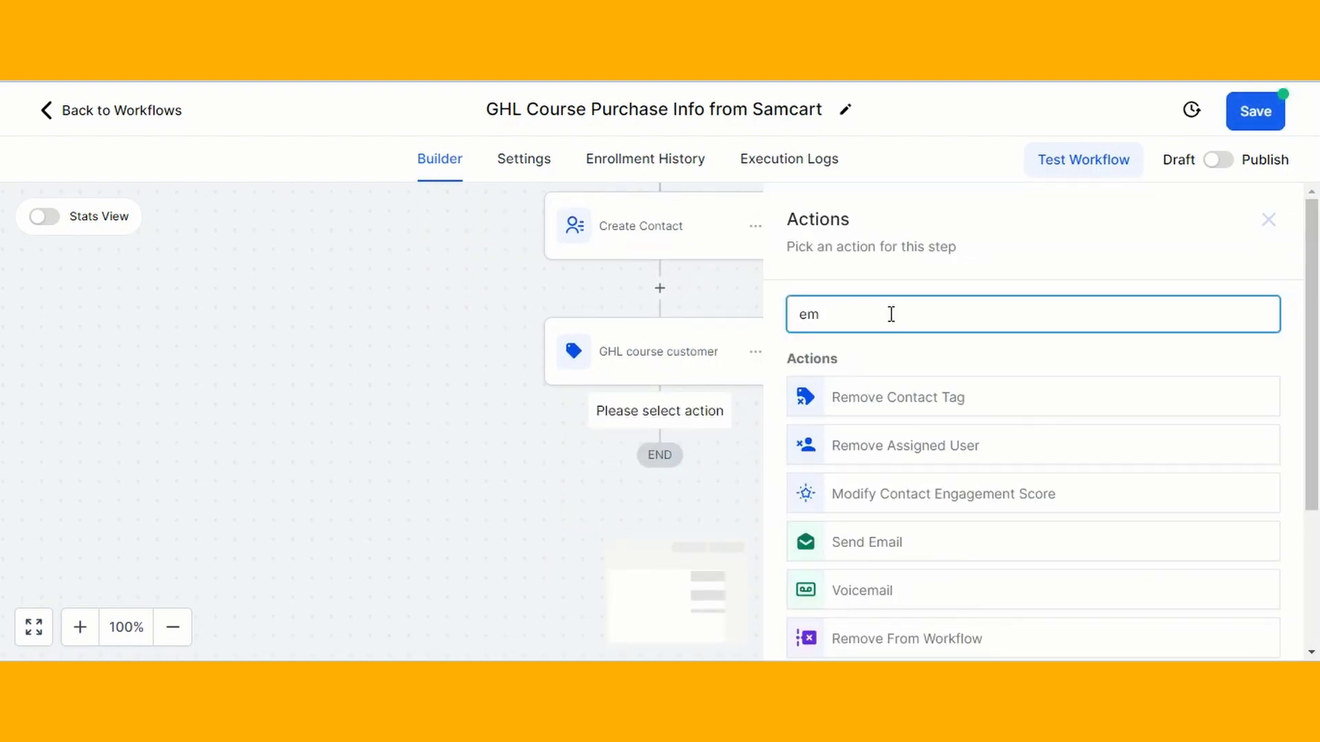
{"action": "left_click", "coordinate": [887, 541]}
{"action": "scroll", "coordinate": [977, 404], "scroll_direction": "down", "scroll_amount": 5}
{"action": "scroll", "coordinate": [976, 404], "scroll_direction": "down", "scroll_amount": 5}
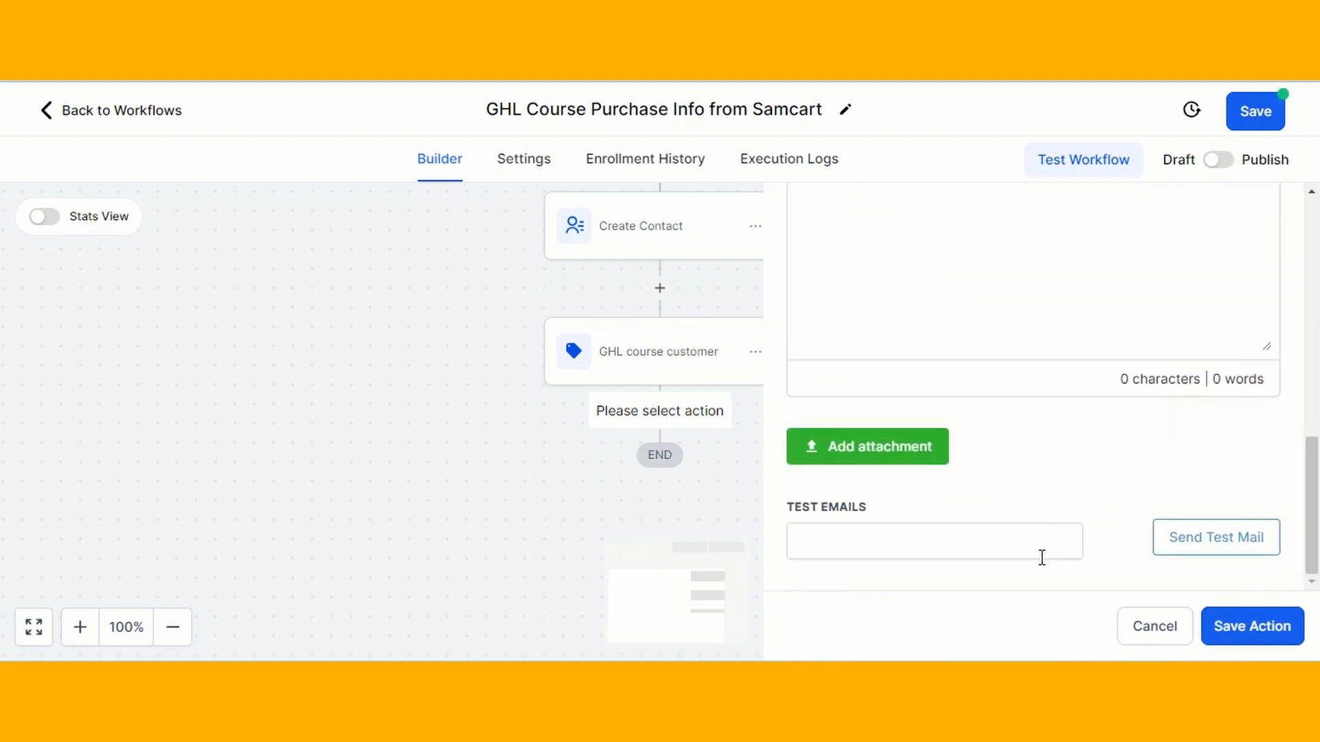
{"action": "scroll", "coordinate": [1040, 554], "scroll_direction": "up", "scroll_amount": 10}
{"action": "left_click", "coordinate": [1268, 220]}
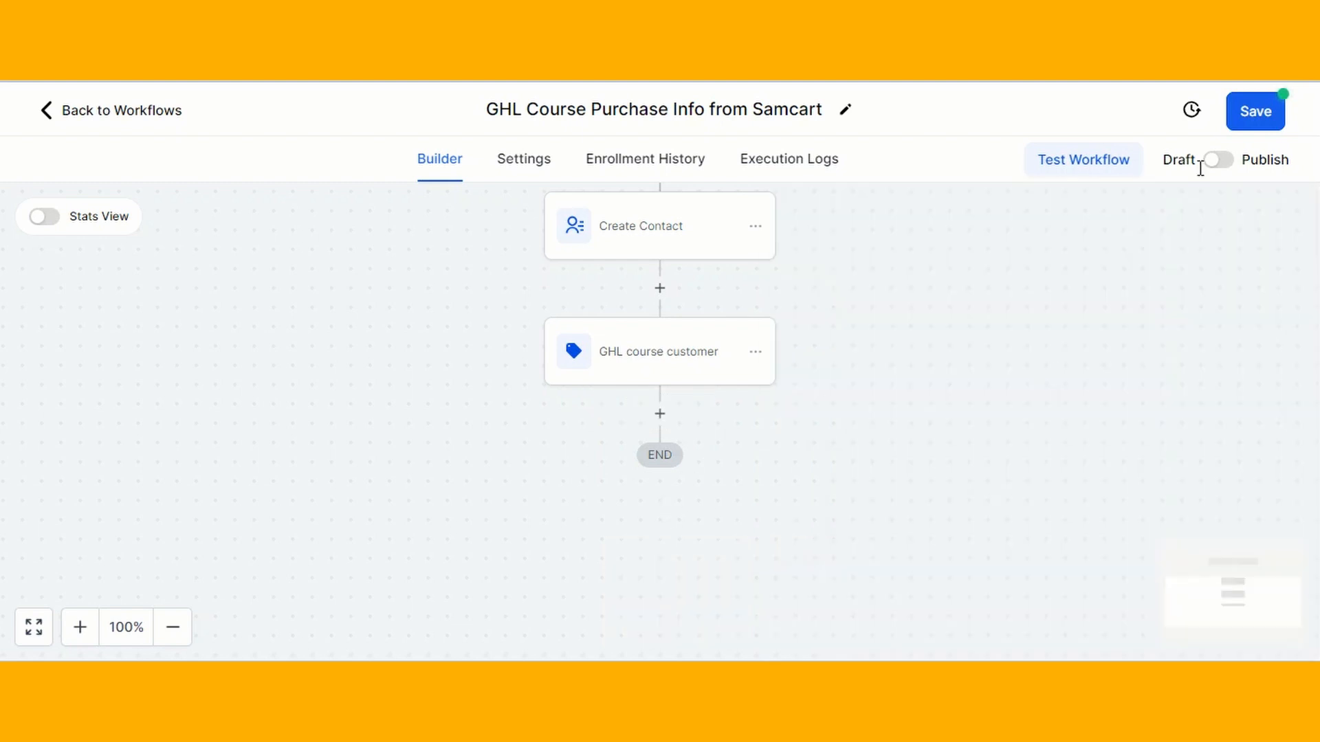
{"action": "left_click", "coordinate": [1262, 117]}
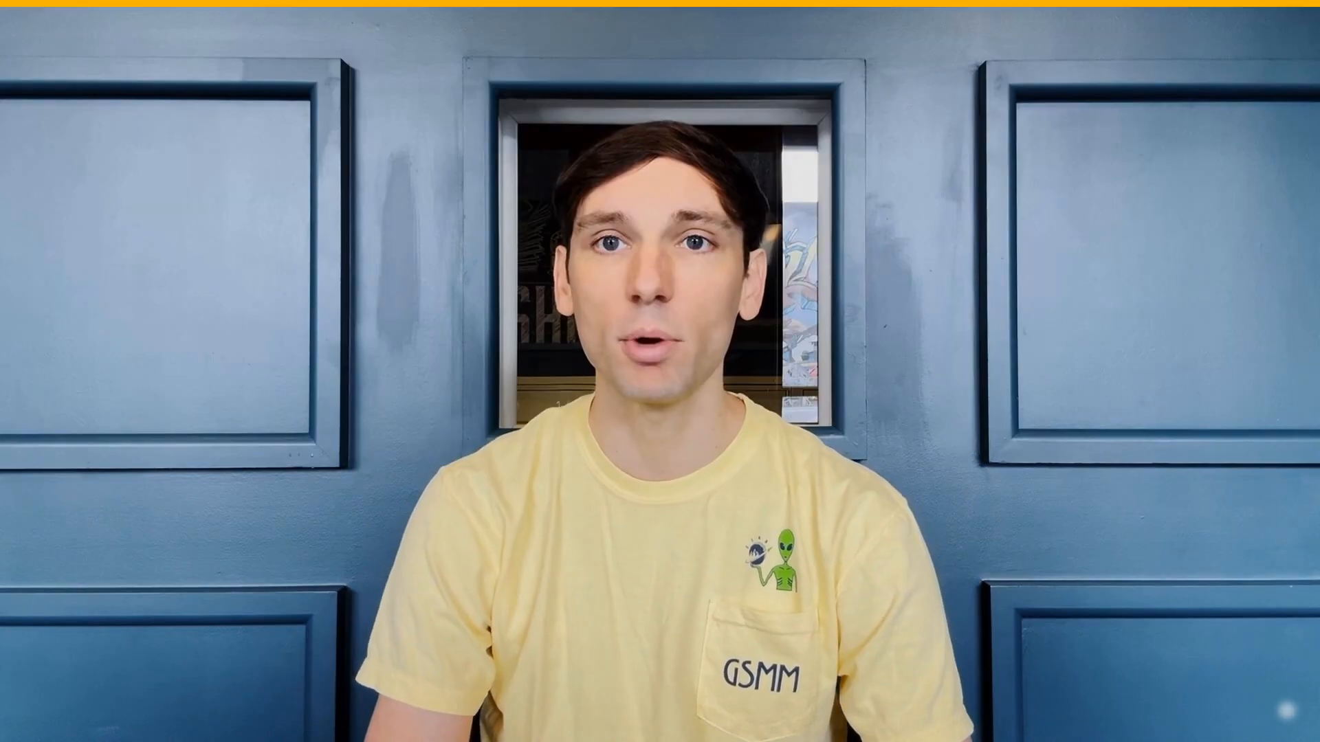